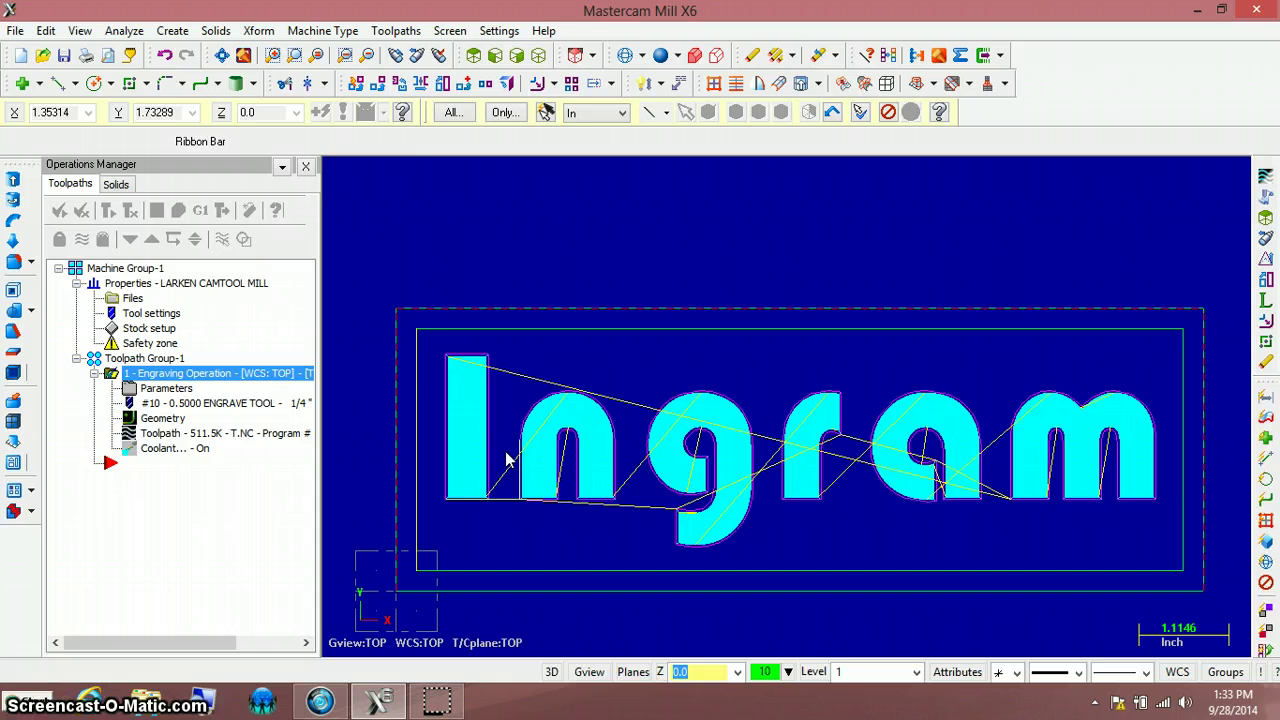
# Turn off roughing for the engraving, regenerate the 23.8K outline toolpath and start verification
pyautogui.moveTo(596, 463)
pyautogui.mouseDown(button='middle')
pyautogui.moveTo(726, 480)
pyautogui.moveTo(806, 534)
pyautogui.moveTo(808, 434)
pyautogui.moveTo(740, 417)
pyautogui.moveTo(726, 423)
pyautogui.moveTo(731, 438)
pyautogui.mouseUp(button='middle')
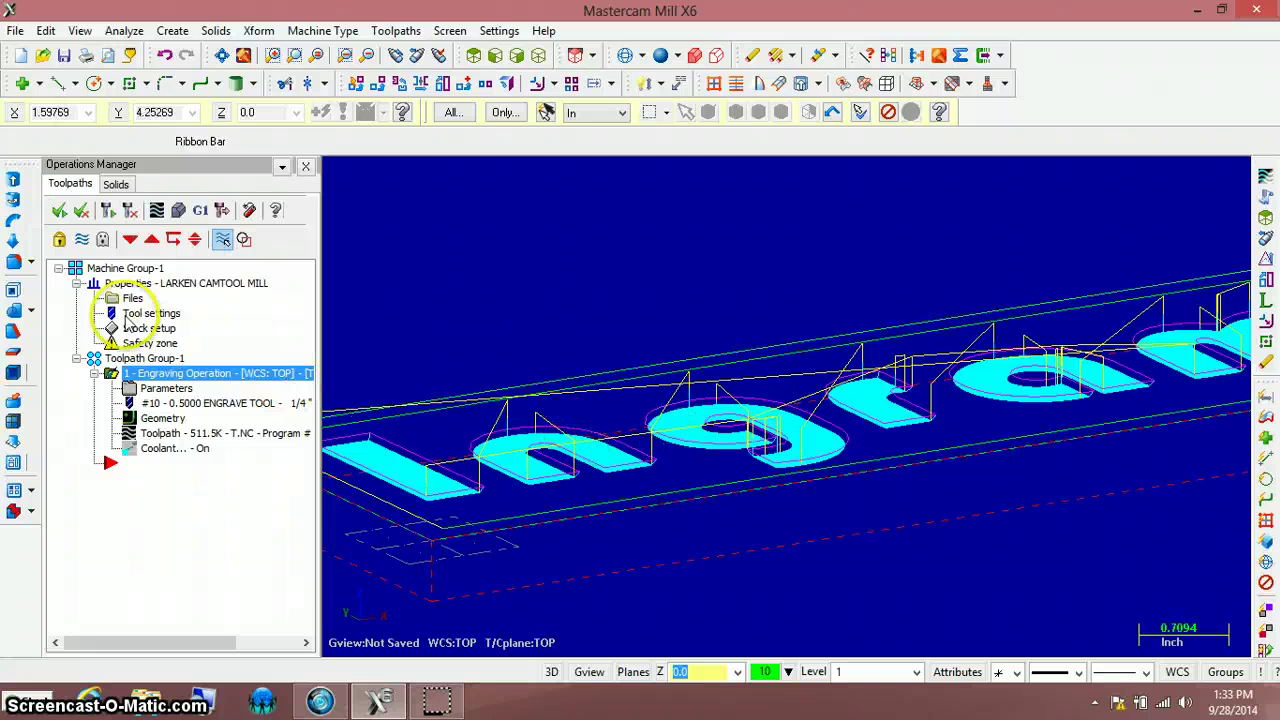
pyautogui.click(150, 403)
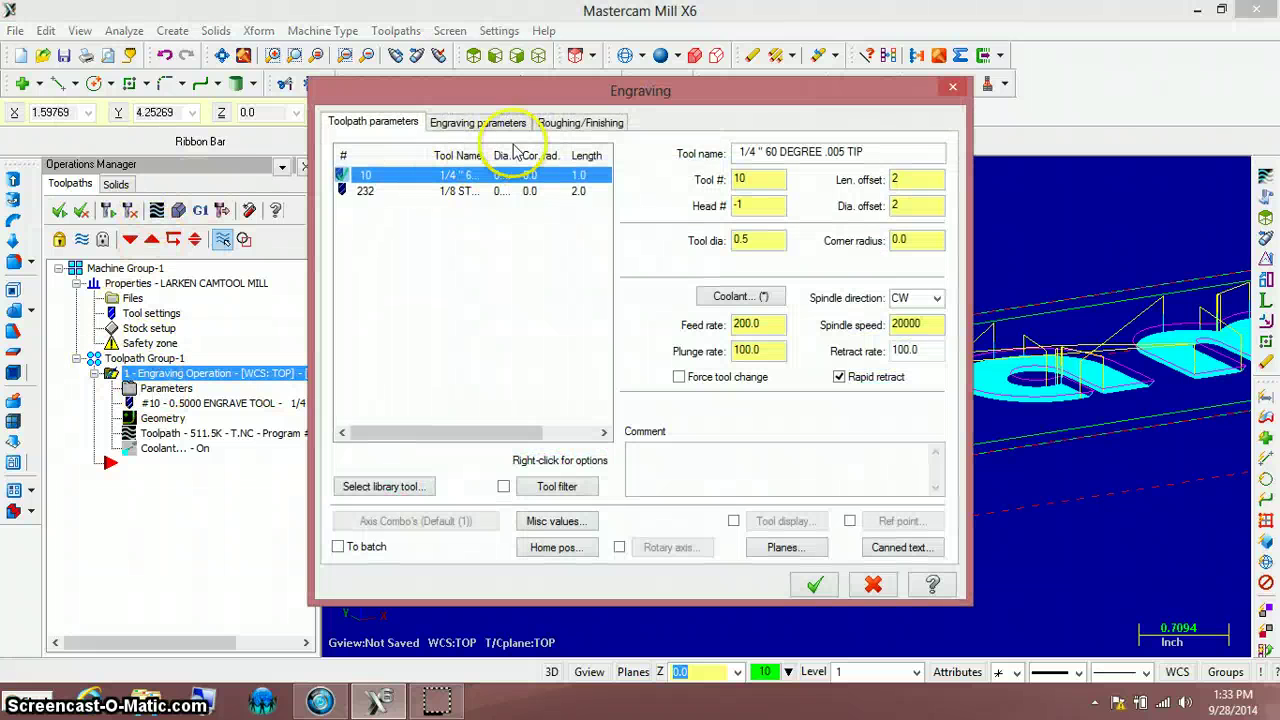
pyautogui.click(578, 122)
pyautogui.click(344, 156)
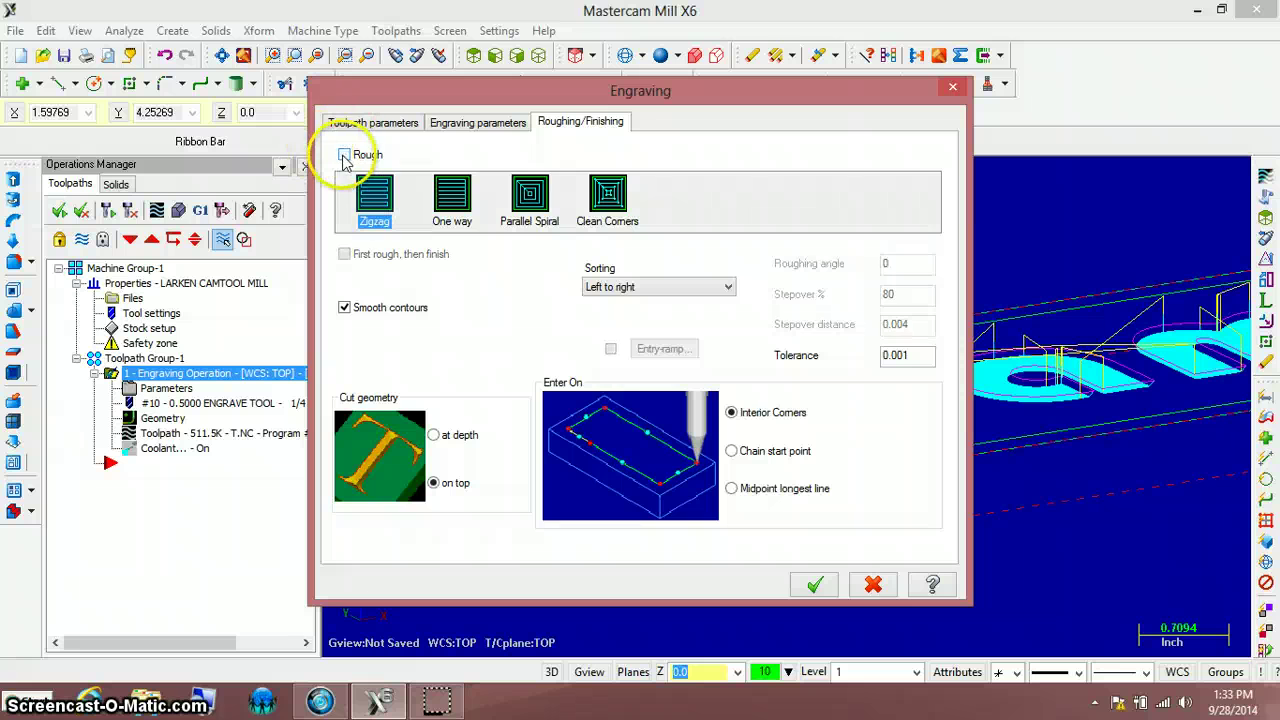
pyautogui.click(815, 584)
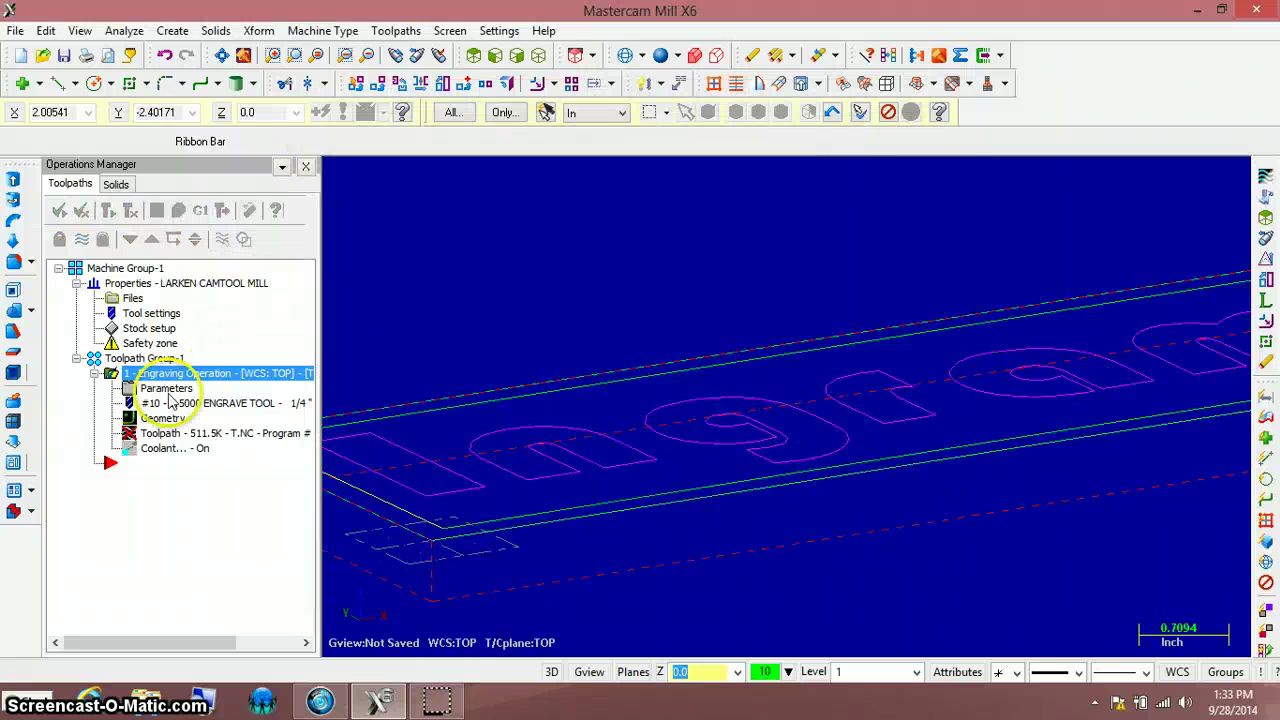
pyautogui.click(131, 210)
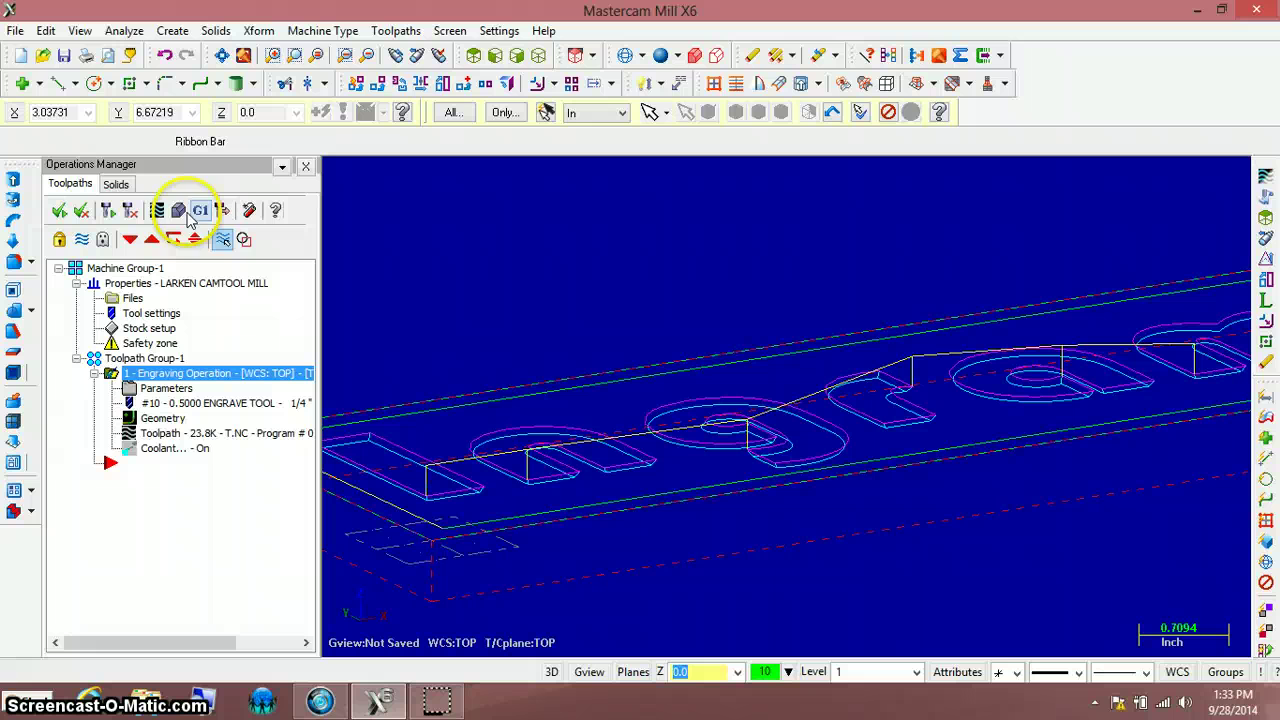
pyautogui.click(178, 210)
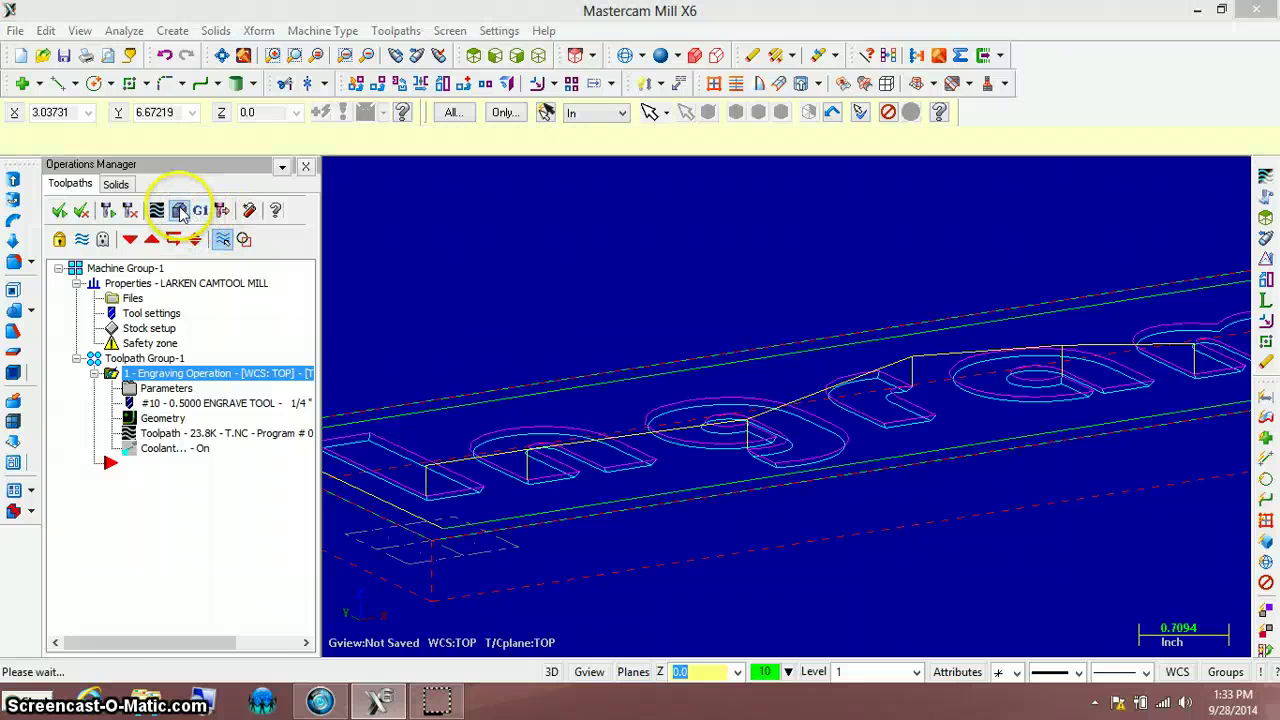
pyautogui.click(140, 78)
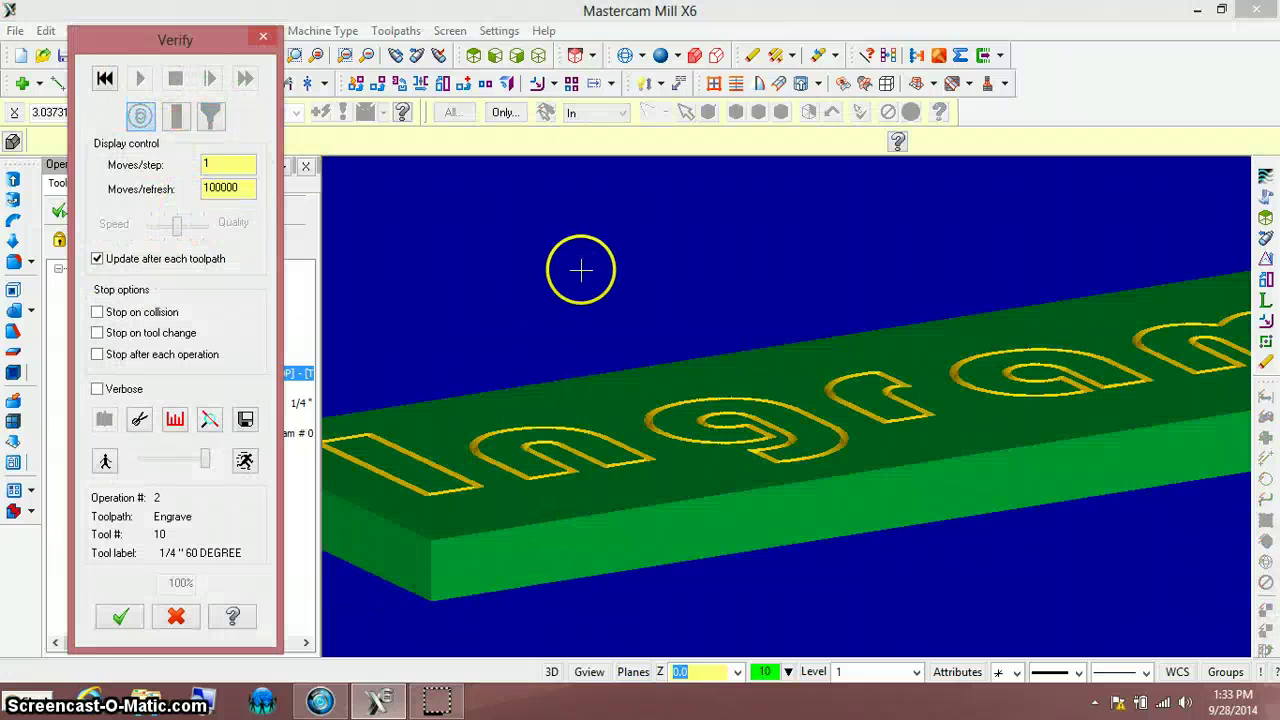
pyautogui.scroll(5, 617, 300)
pyautogui.scroll(-4, 664, 378)
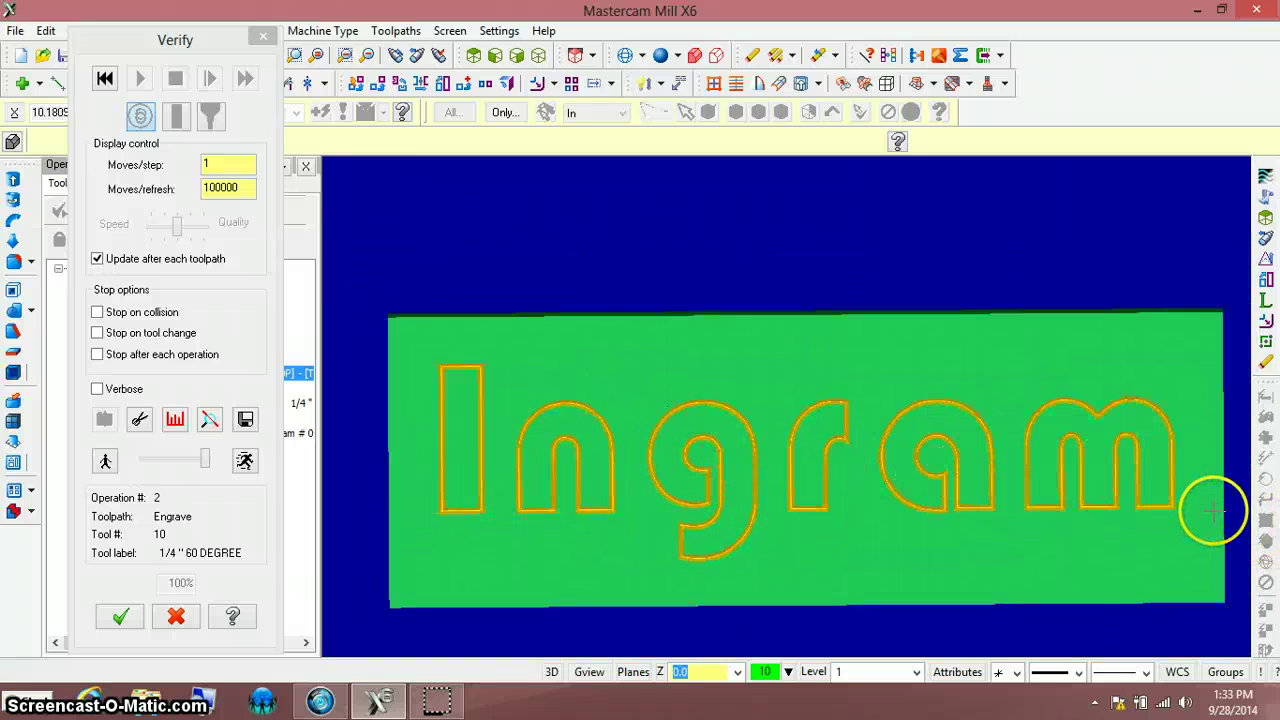
pyautogui.scroll(1, 1211, 514)
pyautogui.scroll(2, 713, 473)
pyautogui.moveTo(713, 473); pyautogui.dragTo(655, 378, button='middle')
pyautogui.scroll(2, 651, 380)
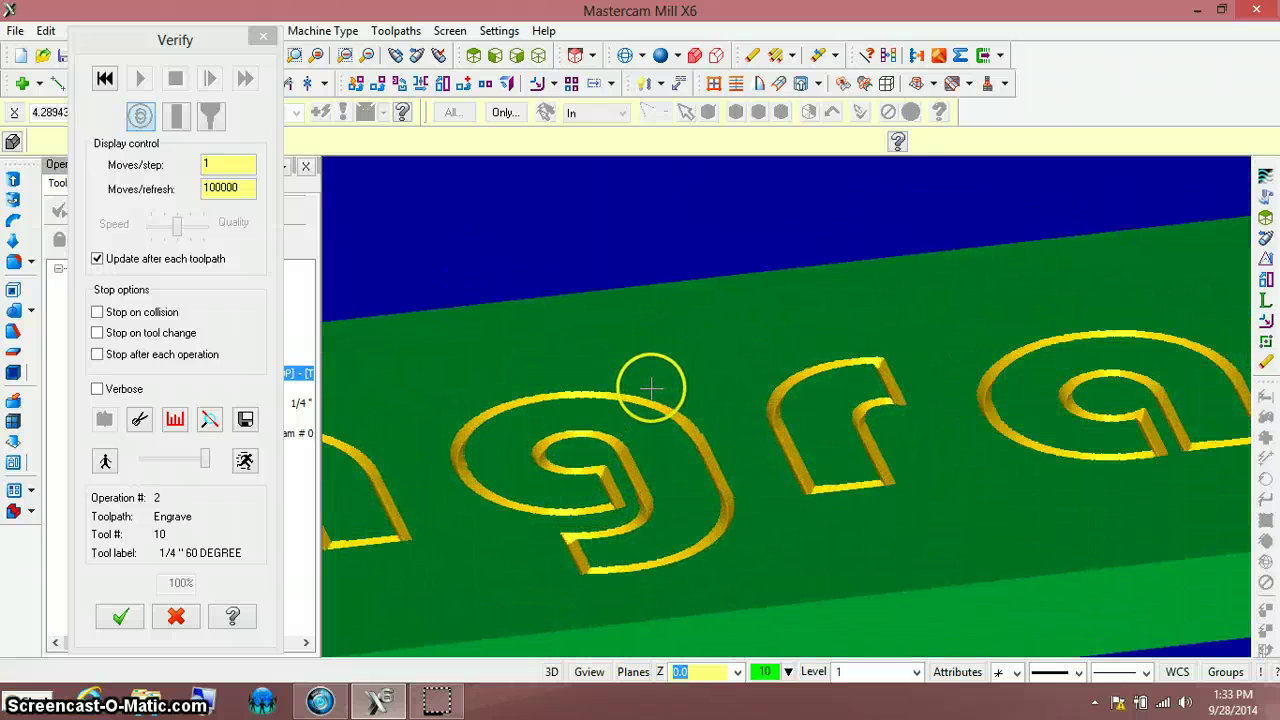
pyautogui.scroll(3, 871, 500)
pyautogui.scroll(2, 870, 500)
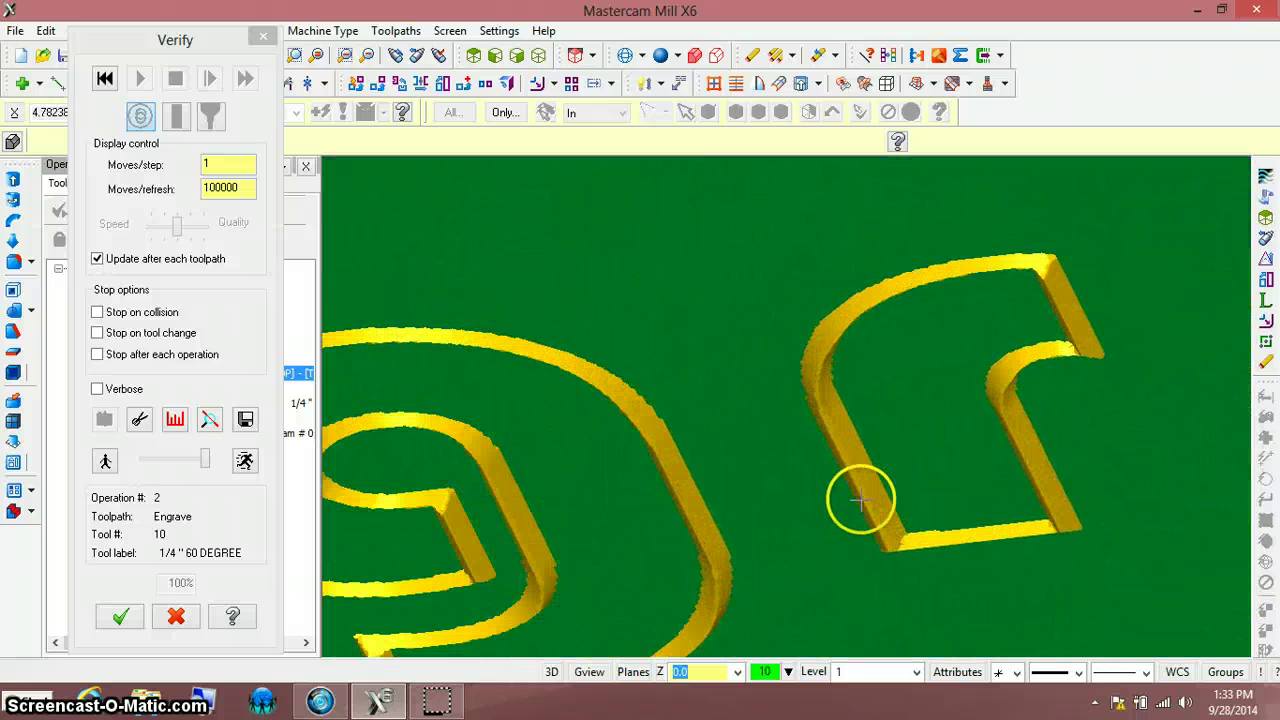
pyautogui.scroll(-6, 669, 497)
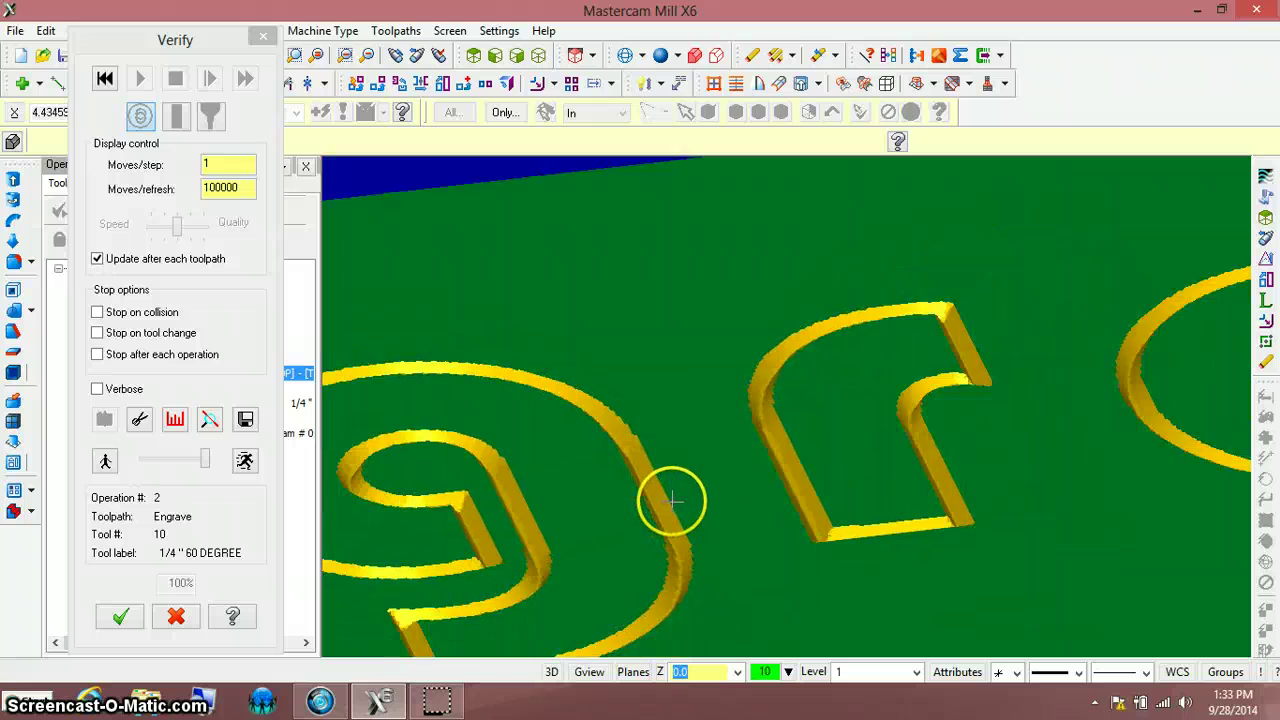
pyautogui.moveTo(729, 460); pyautogui.dragTo(731, 535, button='middle')
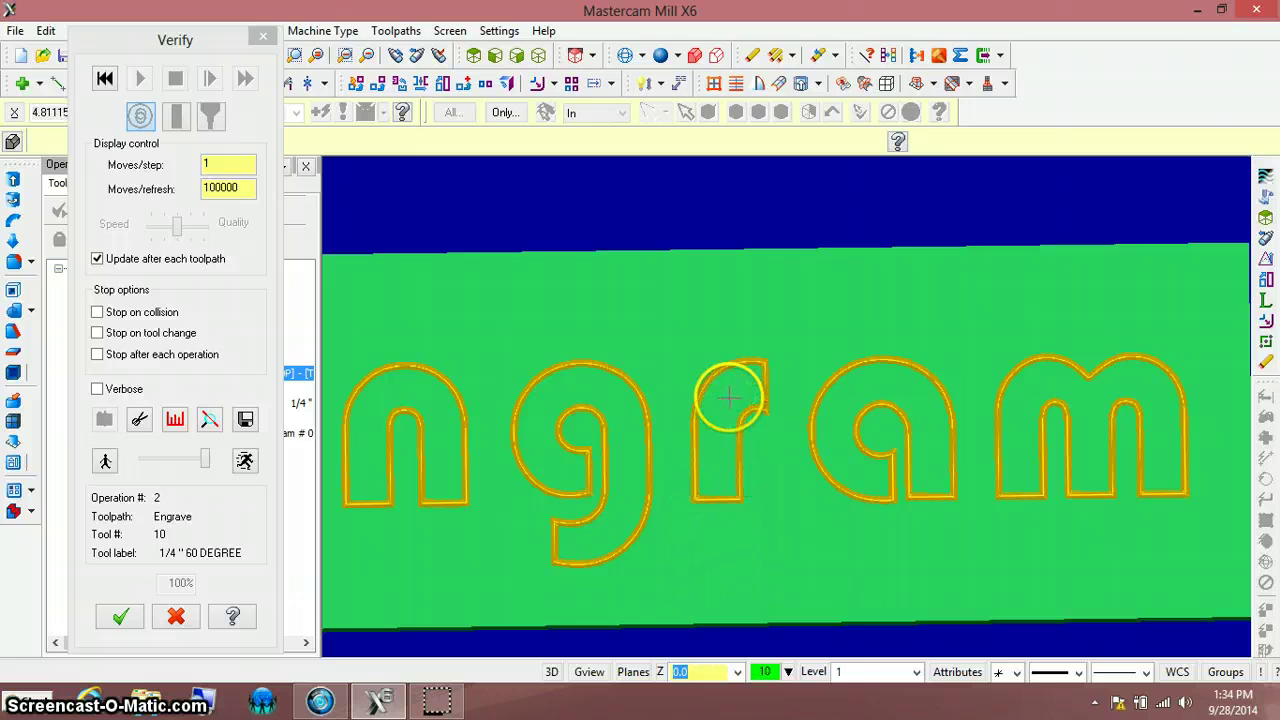
# Close Verify, turn roughing back on for the engraving and regenerate the toolpath
pyautogui.click(116, 619)
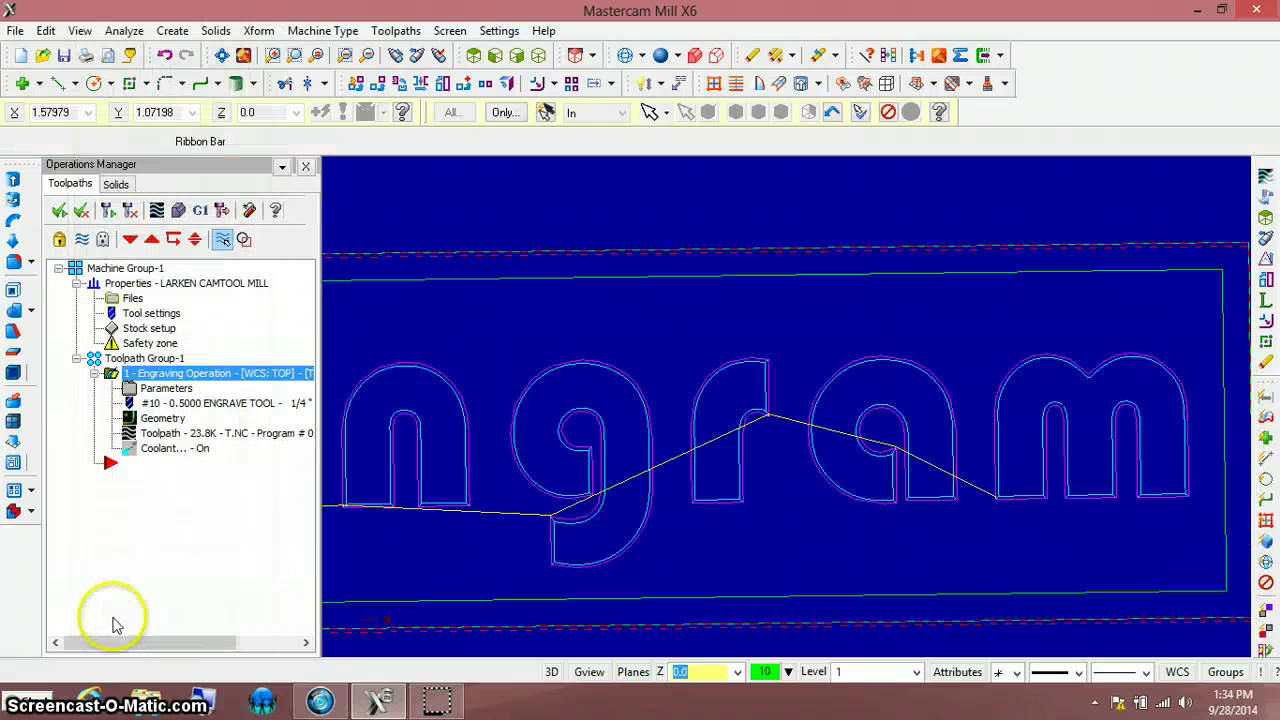
pyautogui.click(166, 390)
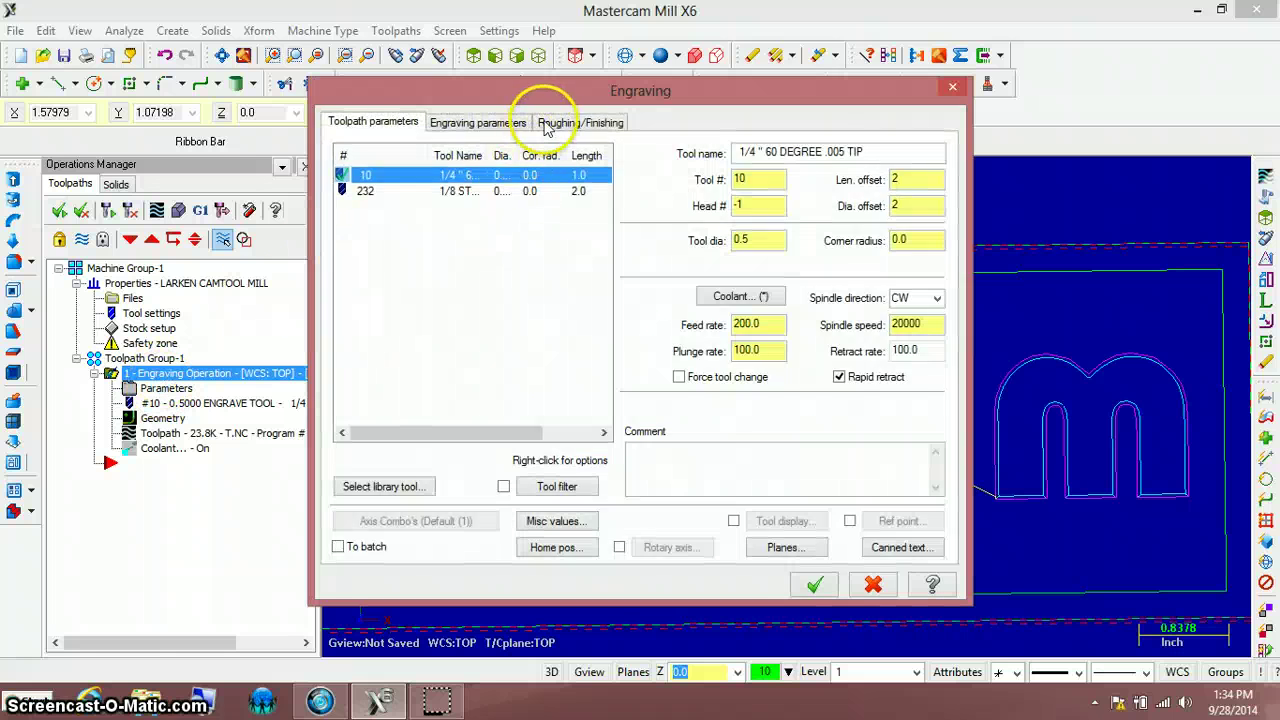
pyautogui.click(545, 124)
pyautogui.click(344, 154)
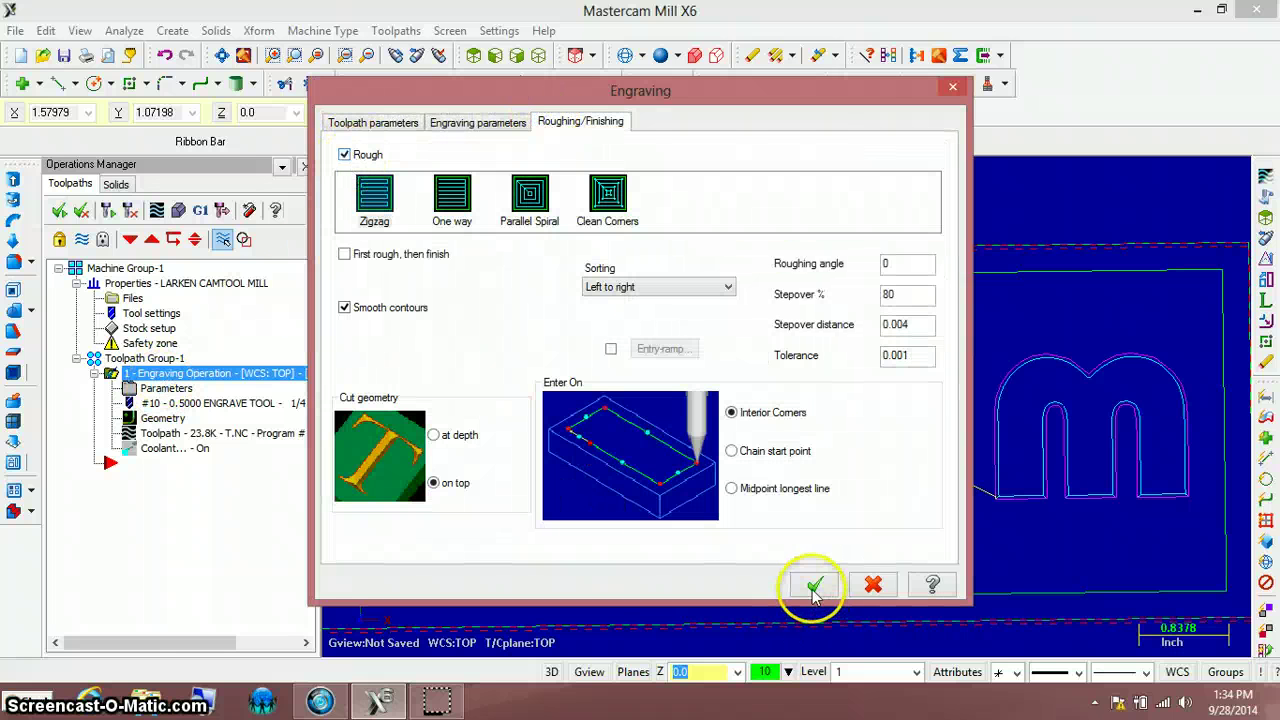
pyautogui.click(815, 586)
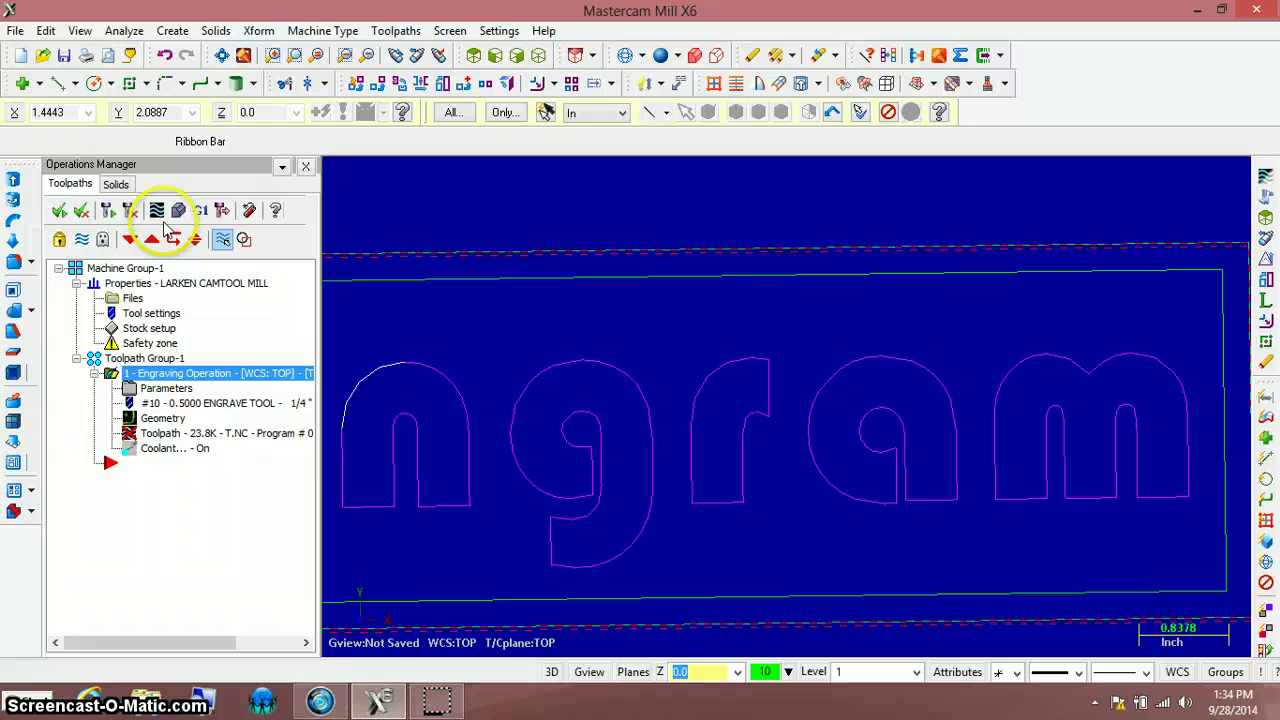
pyautogui.click(129, 210)
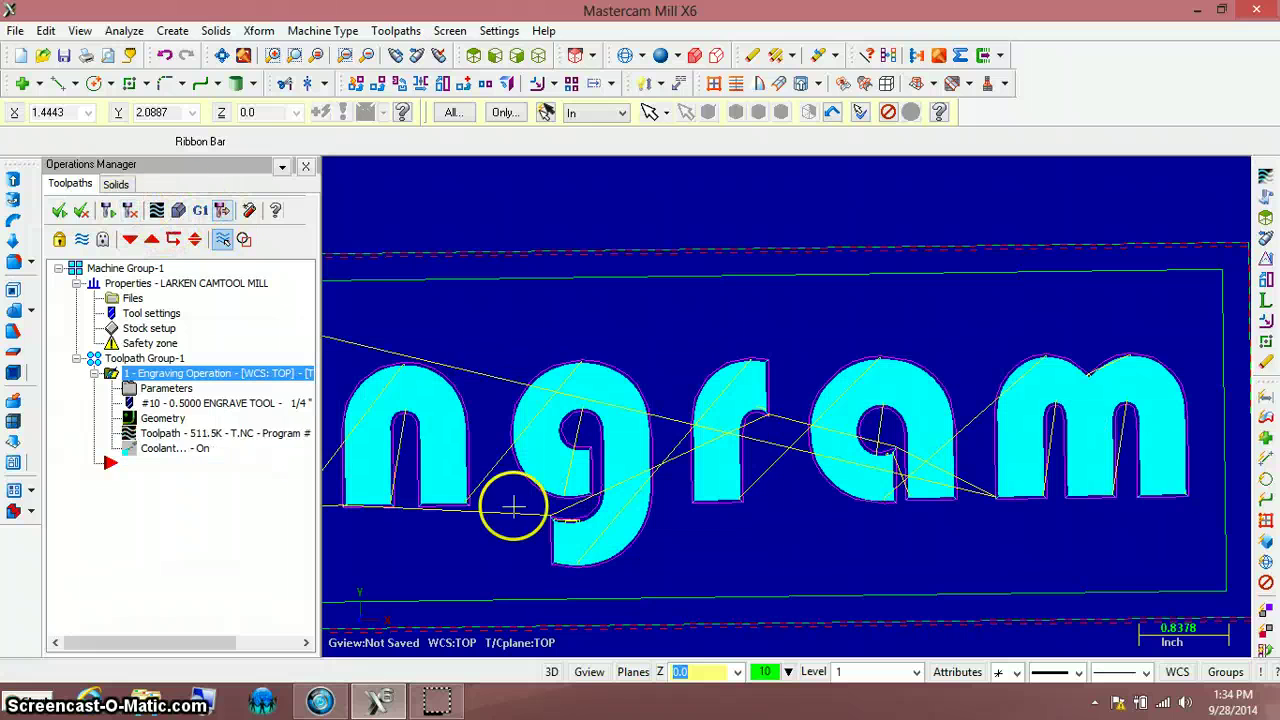
# Orbit and zoom to inspect the 511.5K hatch passes filling the Ingram letters
pyautogui.moveTo(512, 508); pyautogui.dragTo(479, 446, button='middle')
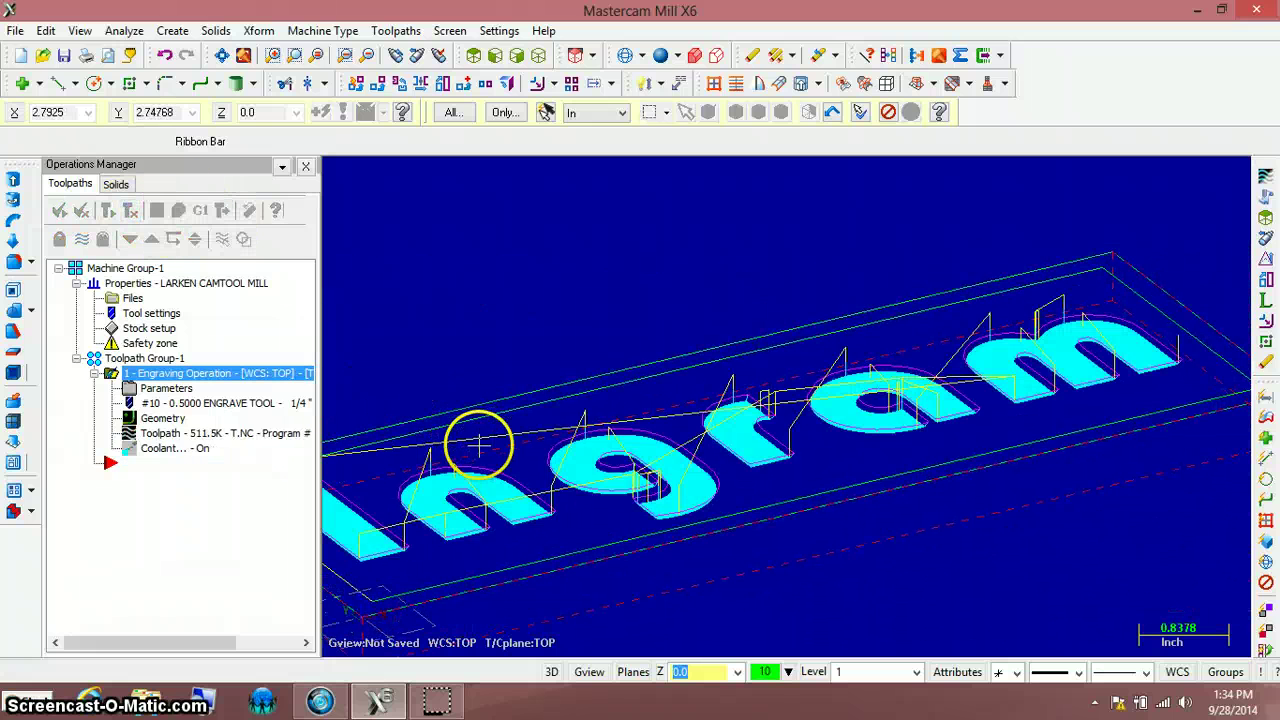
pyautogui.scroll(8, 479, 446)
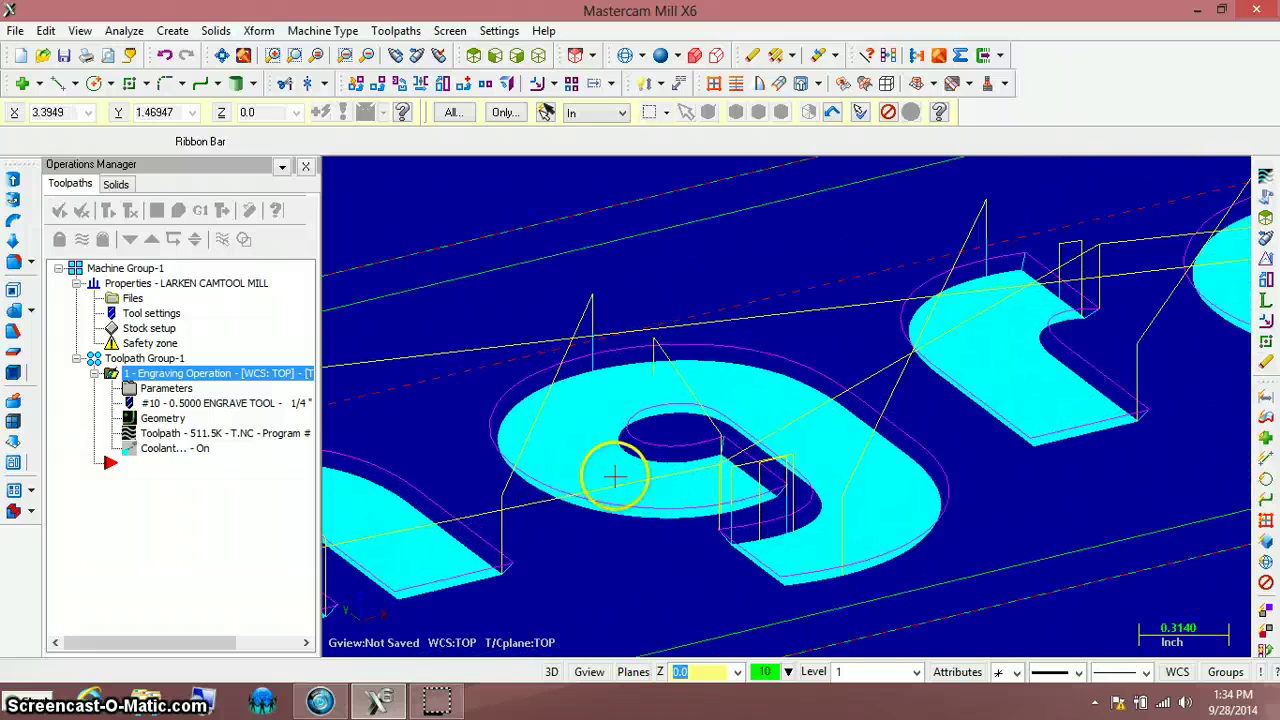
pyautogui.scroll(9, 590, 468)
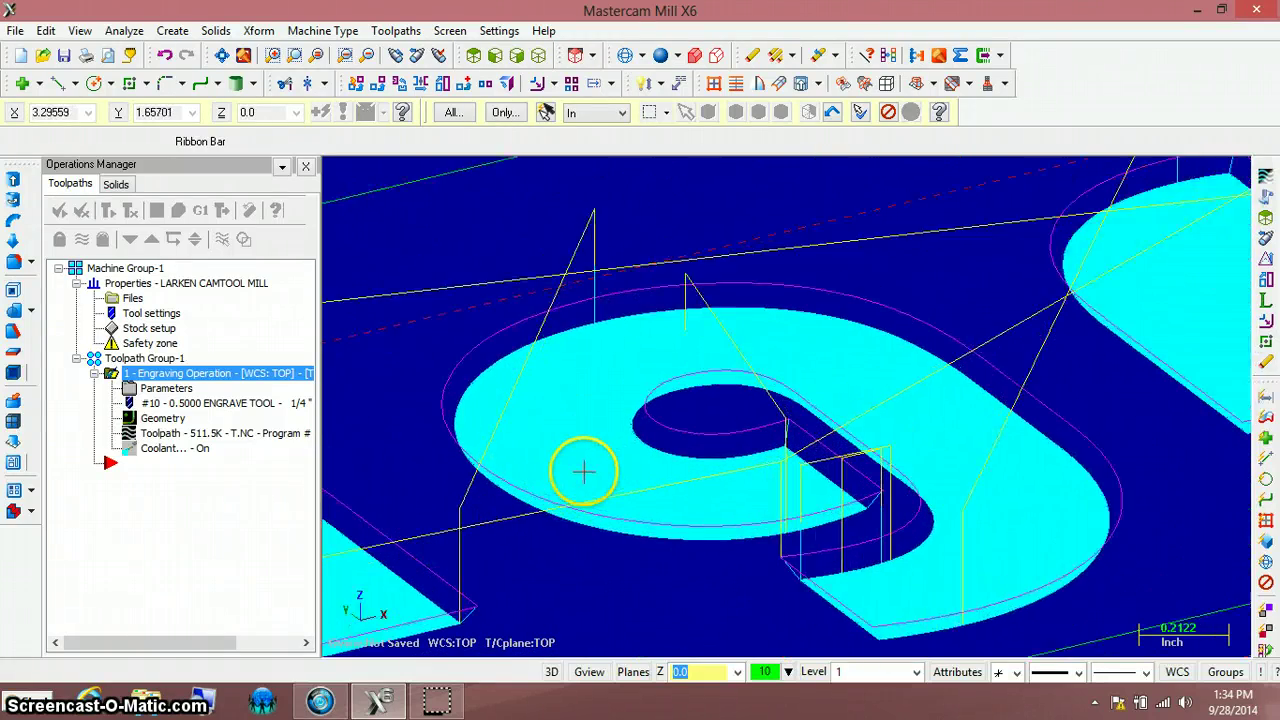
pyautogui.scroll(10, 583, 470)
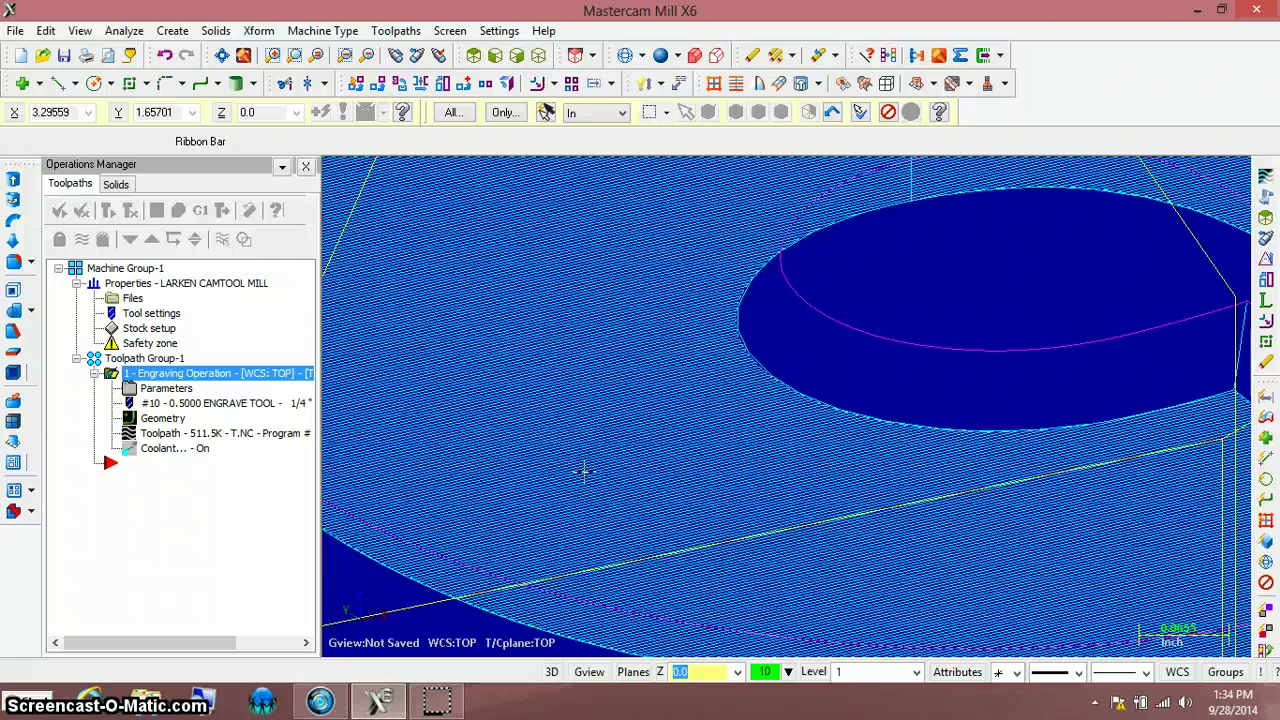
pyautogui.scroll(4, 580, 465)
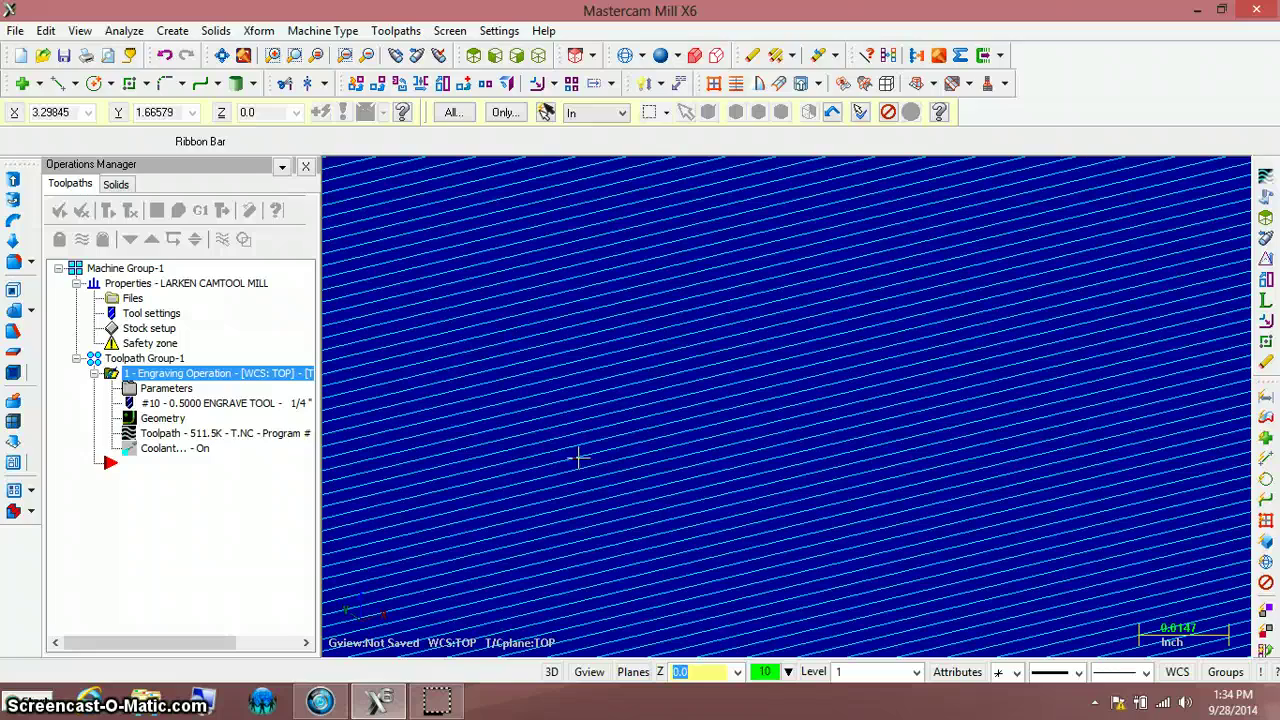
pyautogui.scroll(-5, 578, 458)
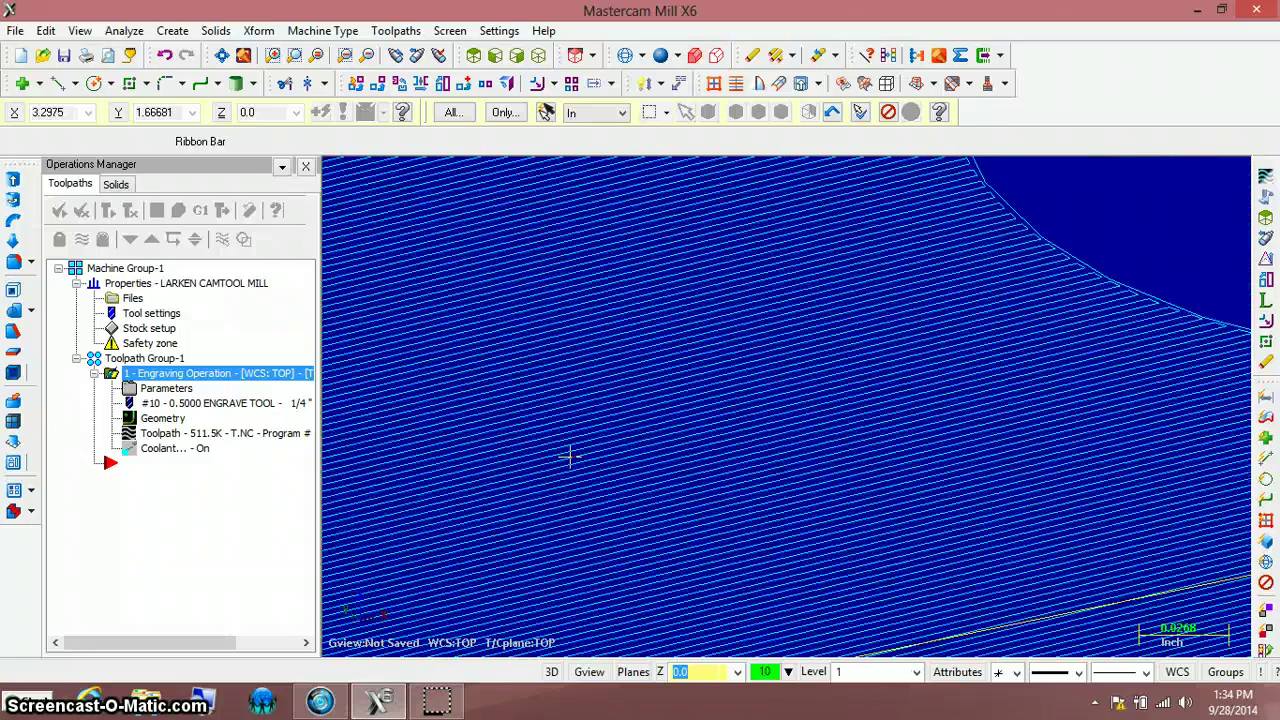
pyautogui.scroll(-10, 568, 456)
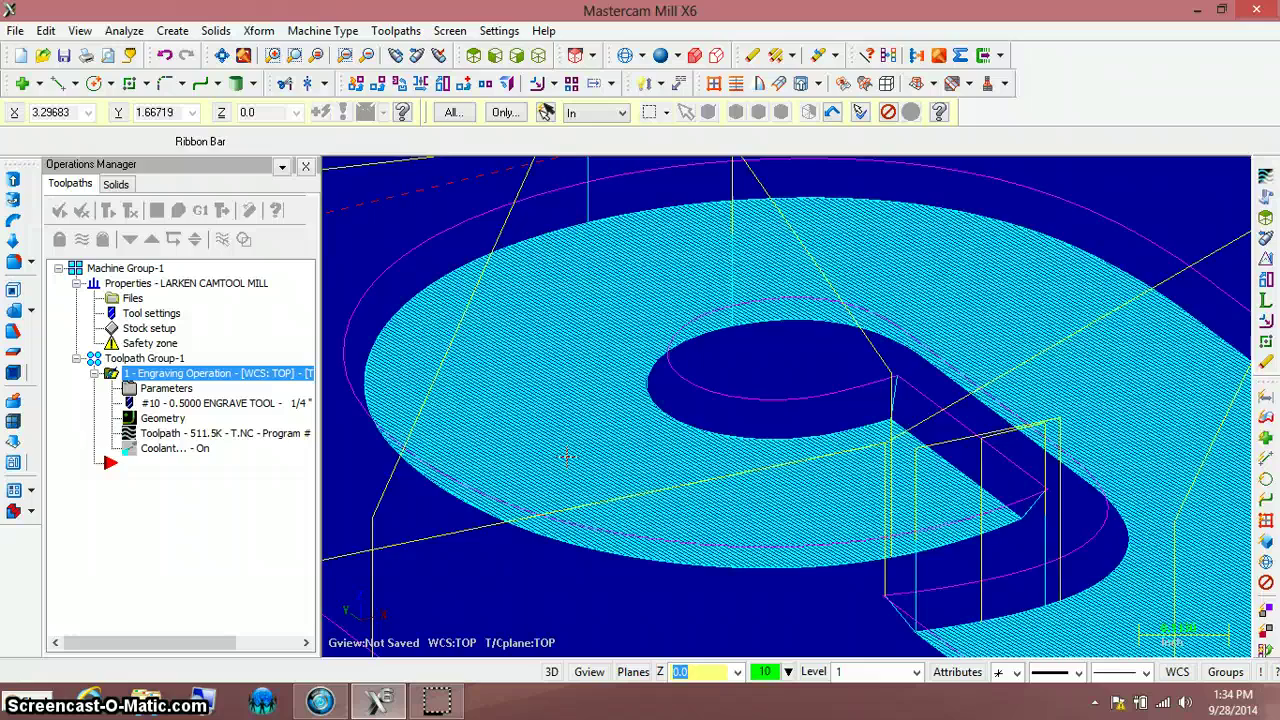
pyautogui.scroll(-10, 566, 457)
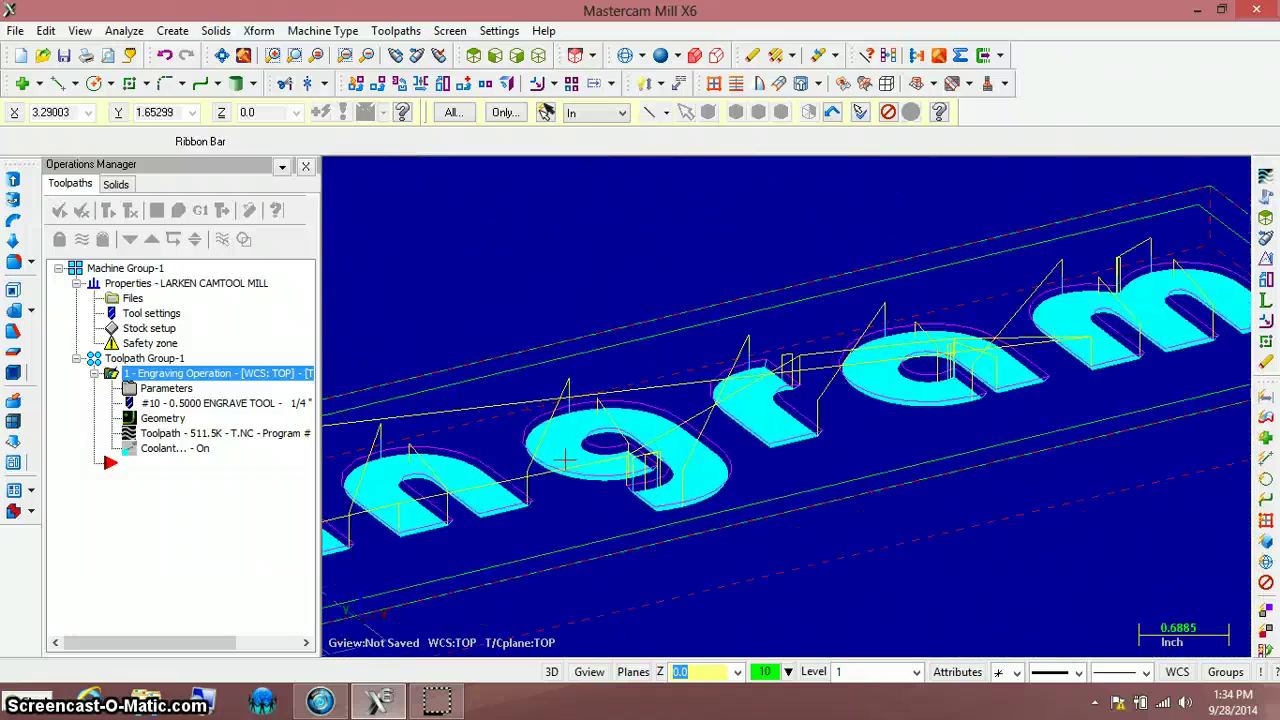
pyautogui.scroll(-3, 566, 459)
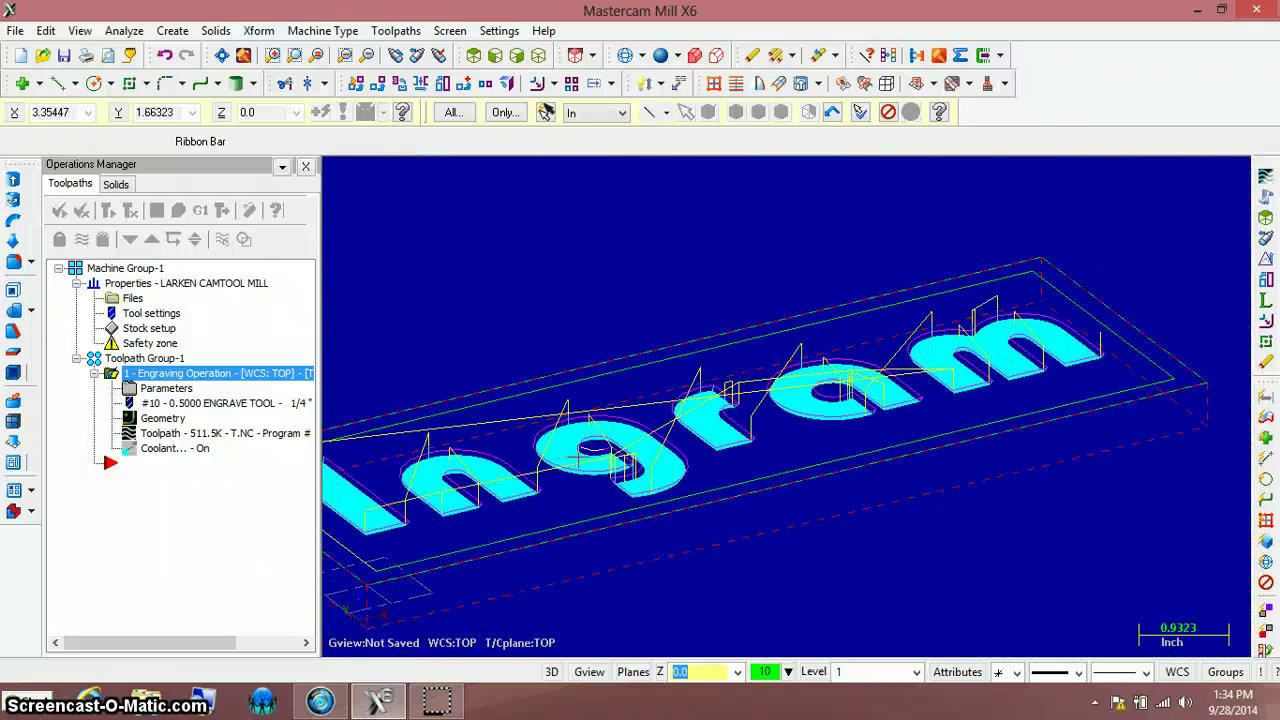
pyautogui.moveTo(578, 455)
pyautogui.mouseDown(button='middle')
pyautogui.moveTo(614, 451)
pyautogui.moveTo(657, 491)
pyautogui.moveTo(652, 543)
pyautogui.mouseUp(button='middle')
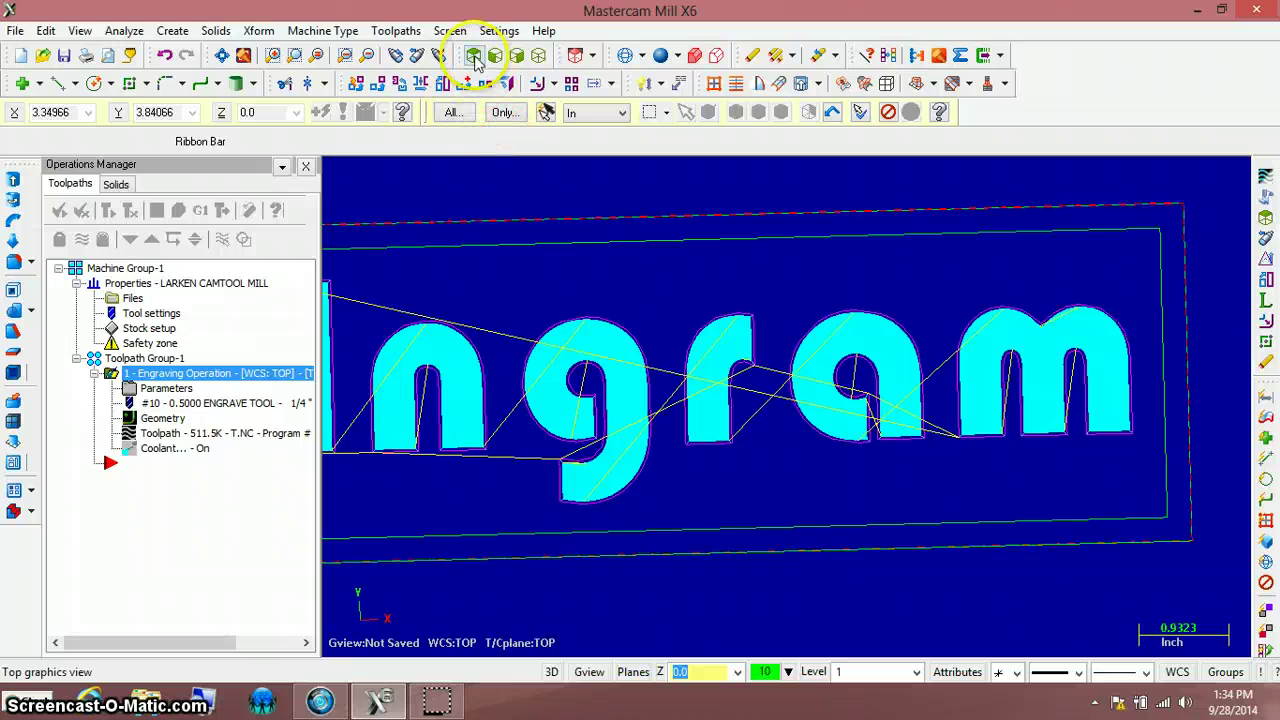
# Center the lettering in top view and hide the toolpath display with Alt+T
pyautogui.scroll(-2, 486, 337)
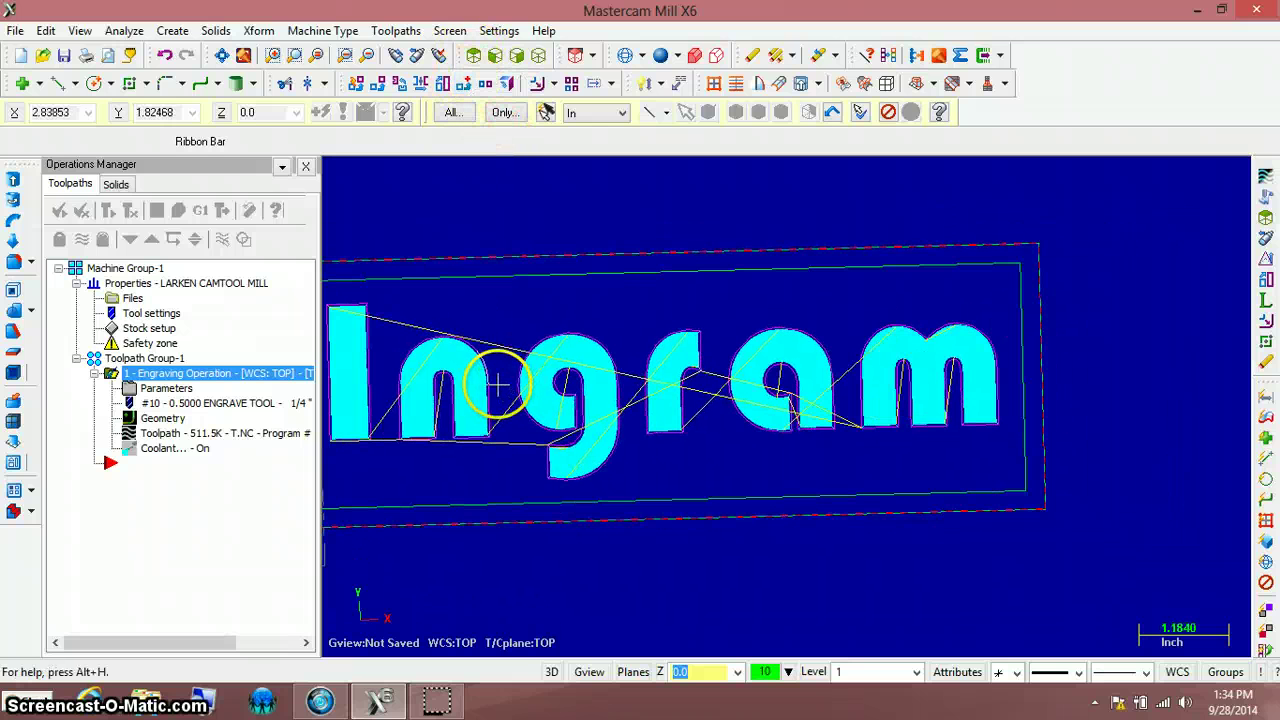
pyautogui.moveTo(491, 383)
pyautogui.mouseDown(button='middle')
pyautogui.moveTo(570, 412)
pyautogui.moveTo(586, 434)
pyautogui.mouseUp(button='middle')
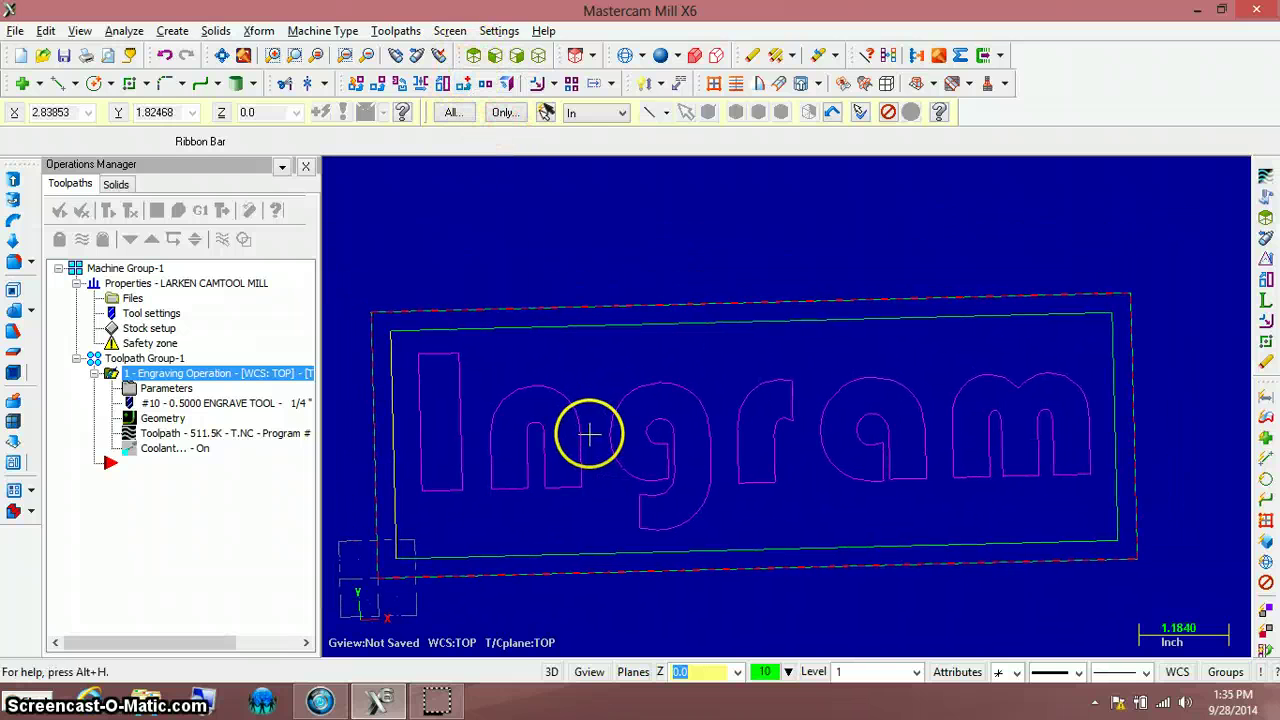
pyautogui.click(474, 58)
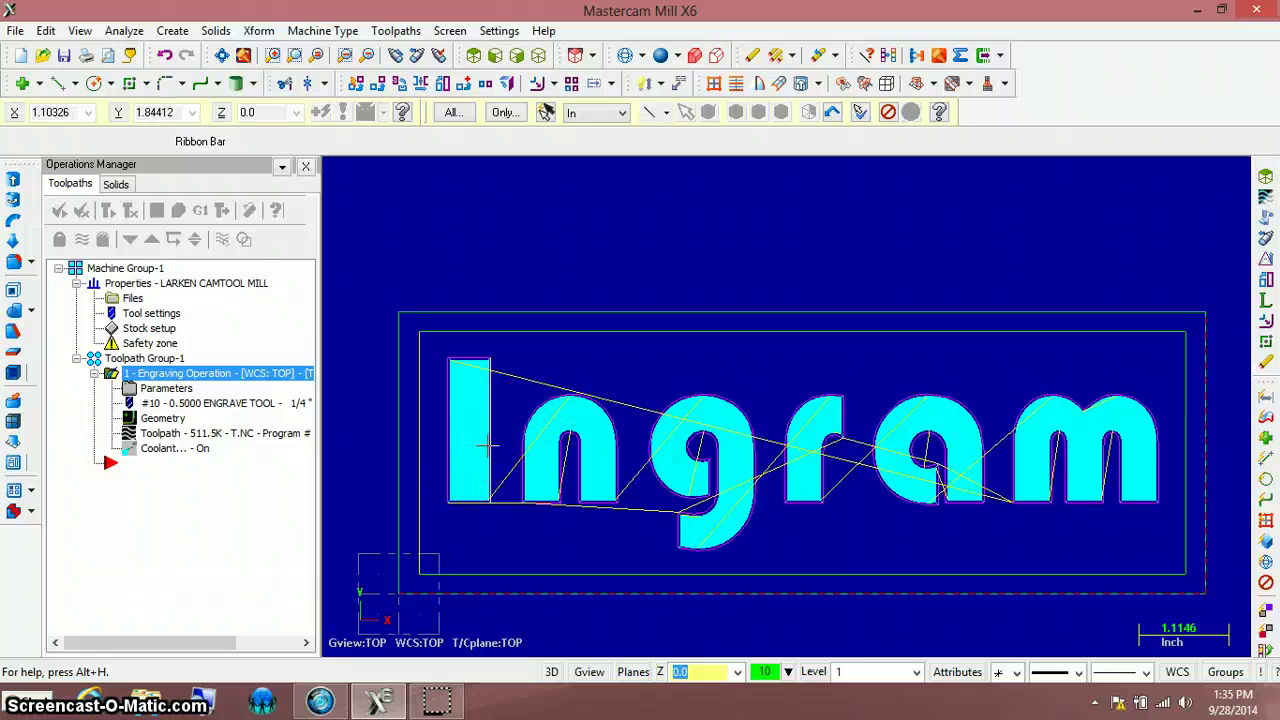
pyautogui.hotkey('alt', 't')
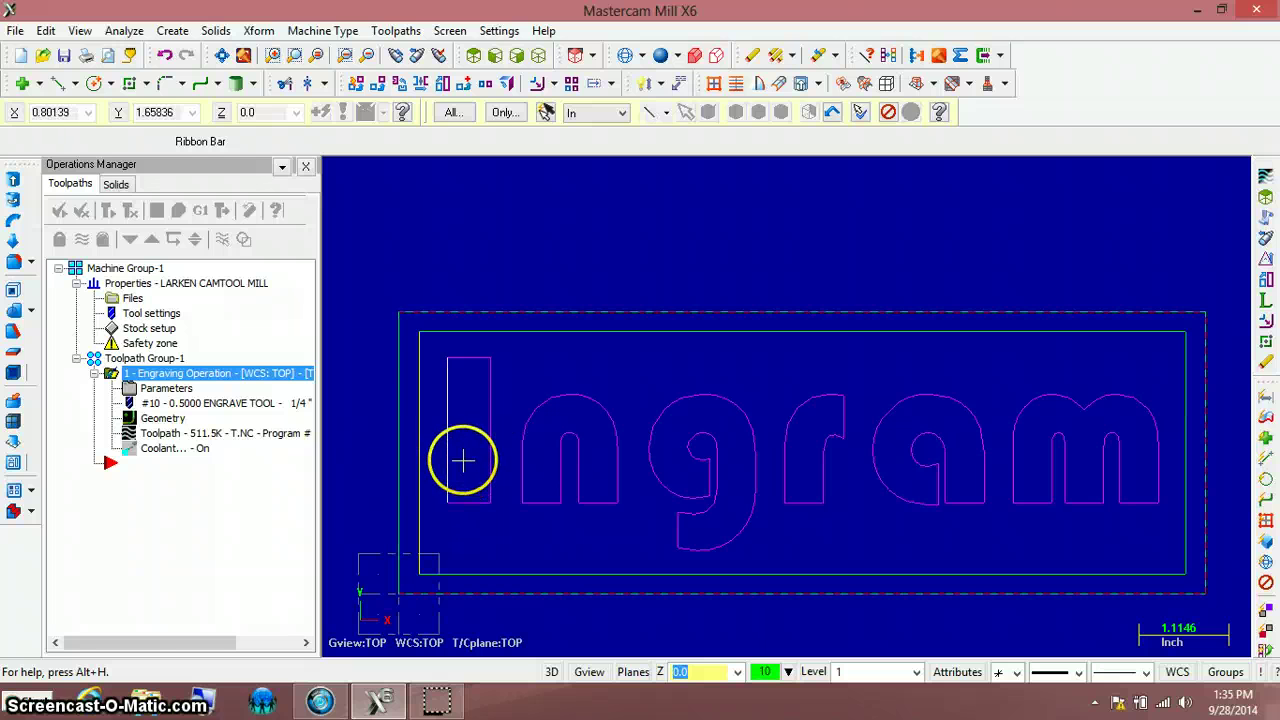
# Start a new Engraving toolpath and reselect the seven Ingram letter chains using Last
pyautogui.click(400, 31)
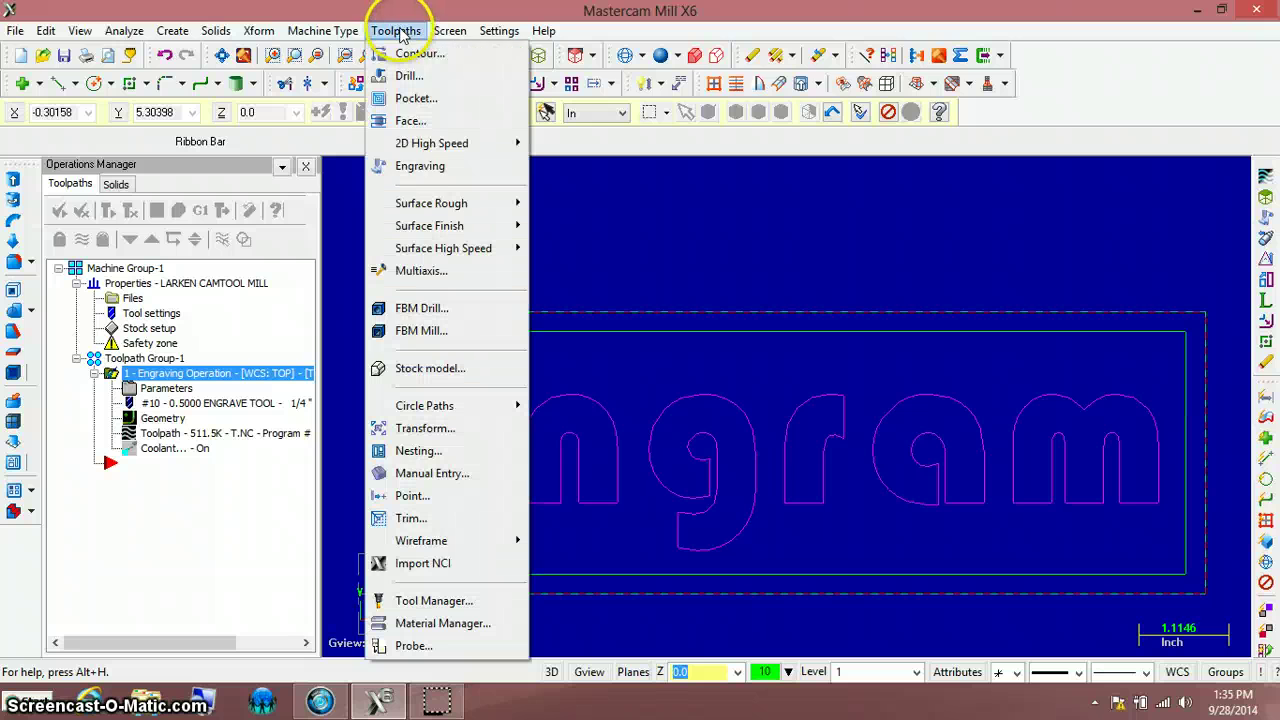
pyautogui.click(423, 167)
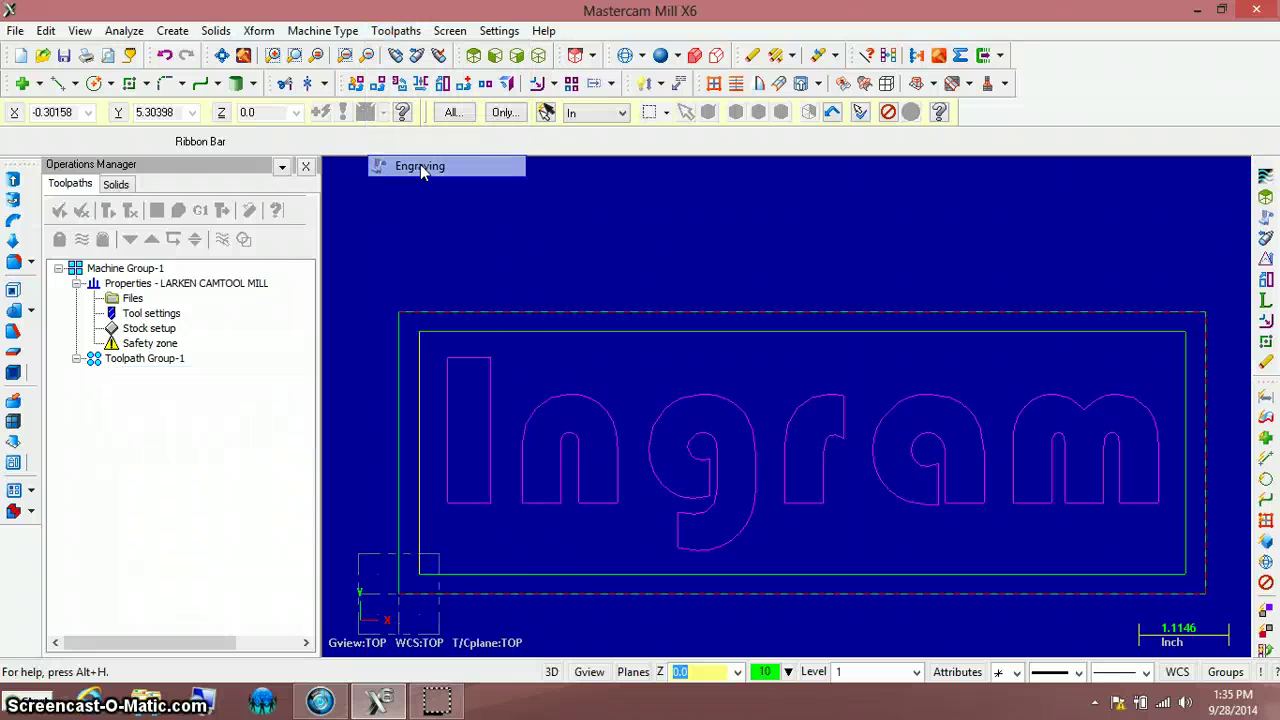
pyautogui.click(380, 178)
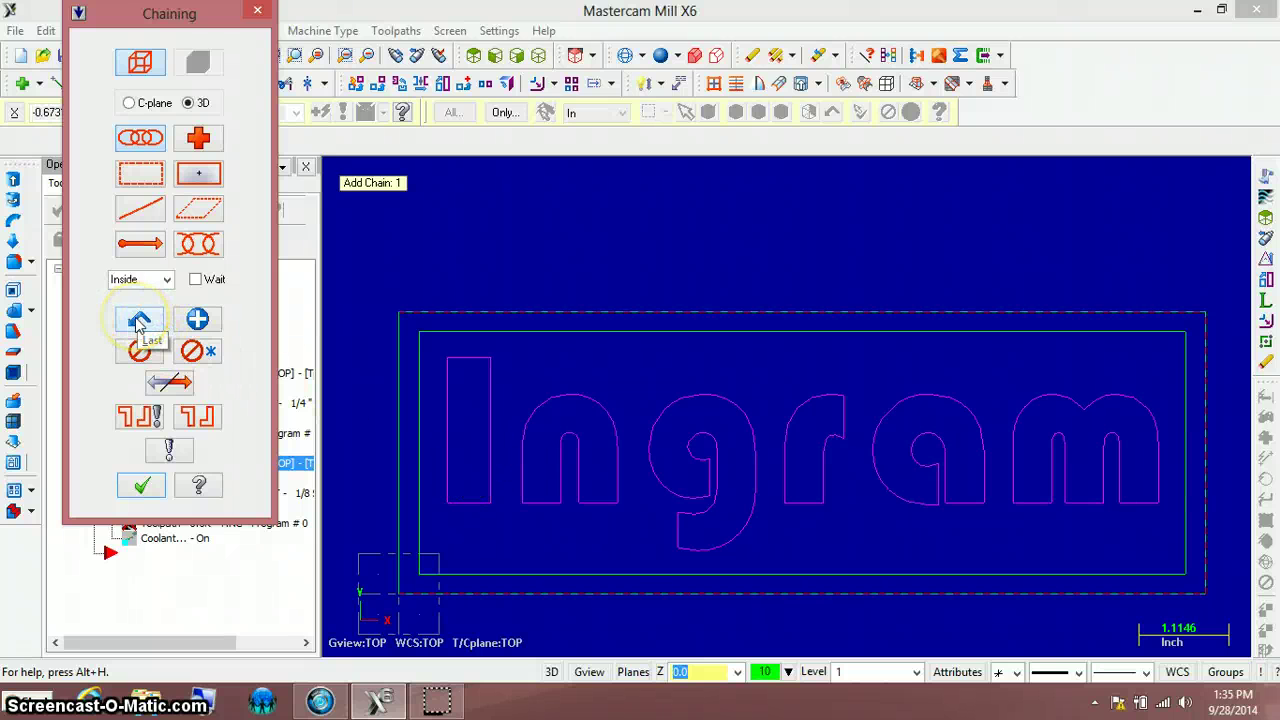
pyautogui.click(139, 320)
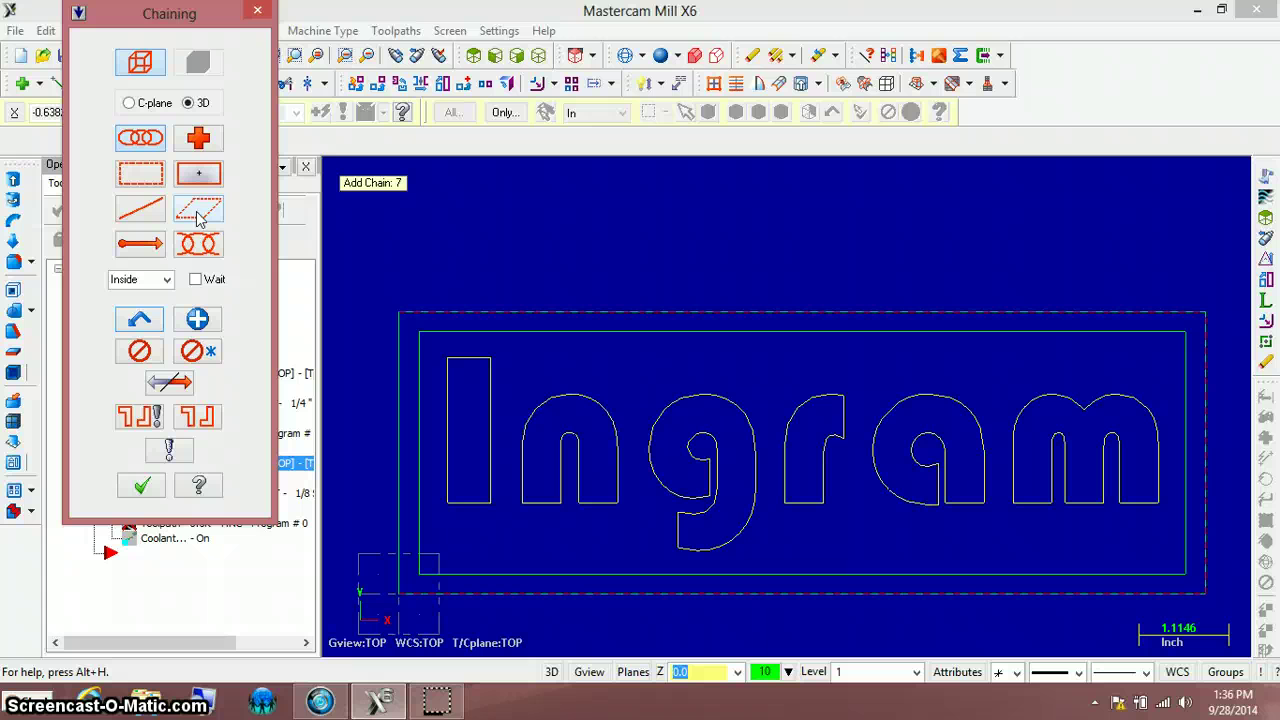
pyautogui.click(141, 178)
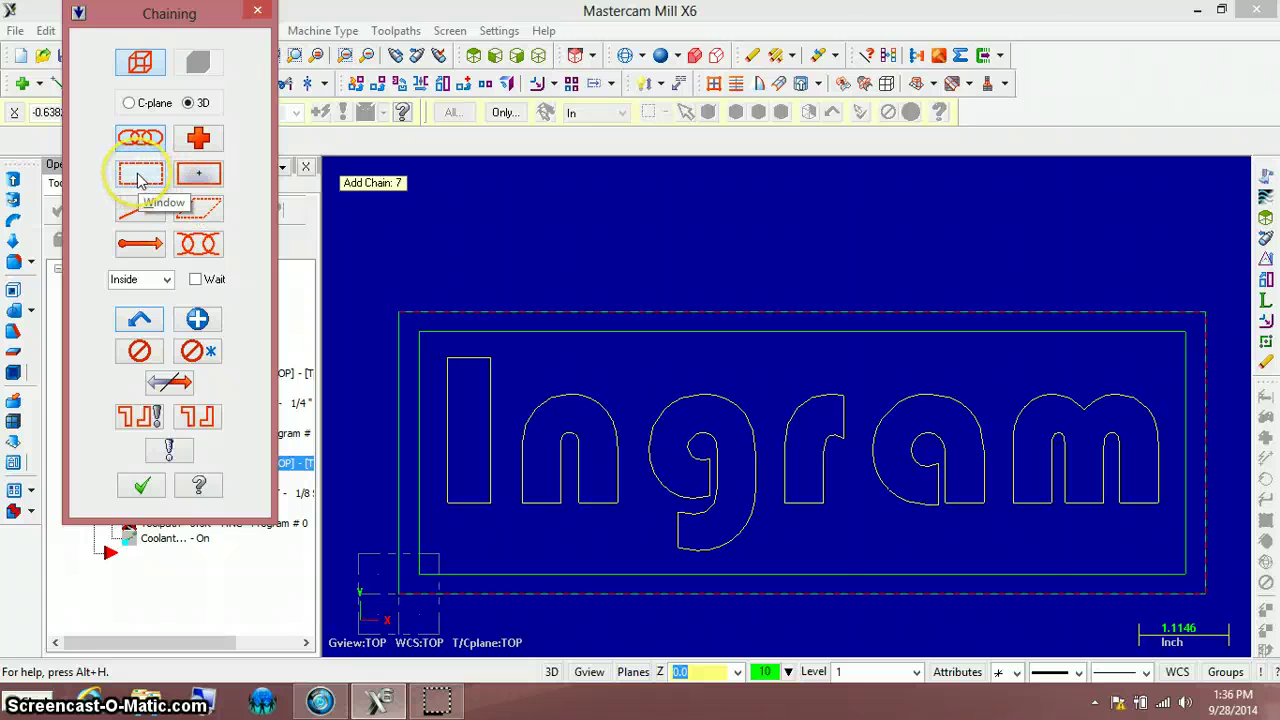
pyautogui.click(143, 177)
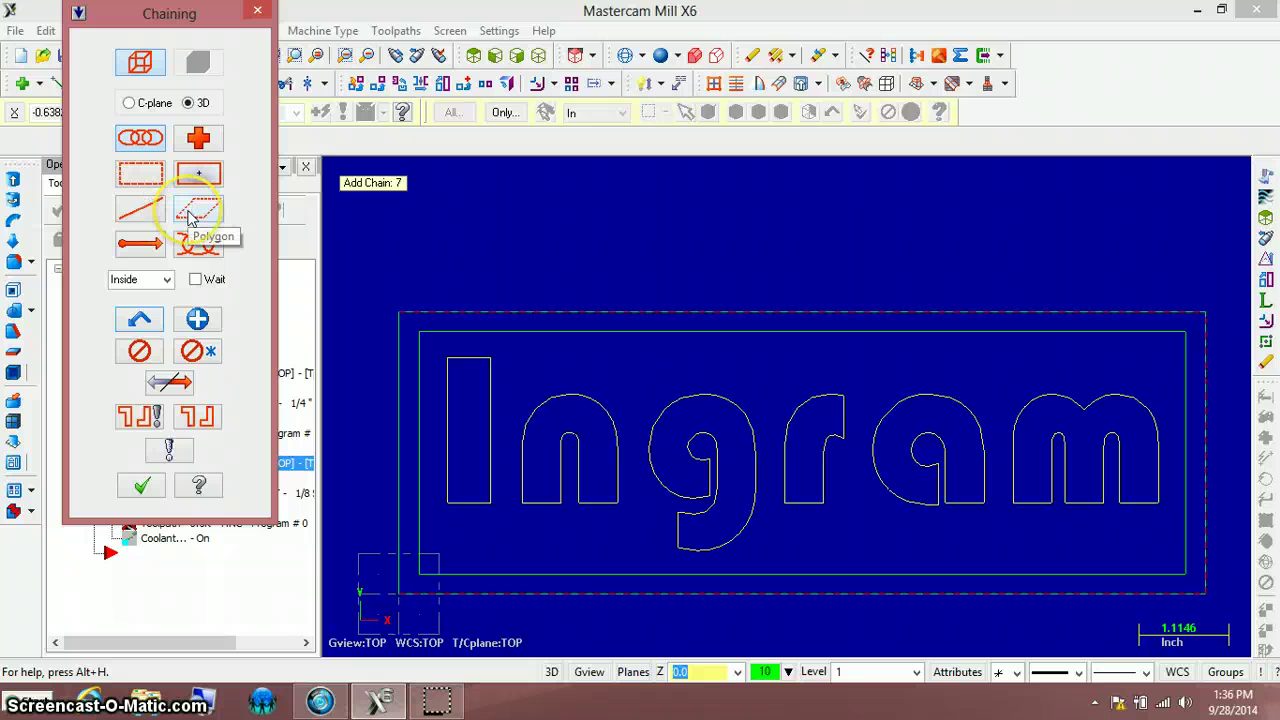
# Confirm the seven chains and create the engraving with tool #10 and roughing off
pyautogui.click(141, 485)
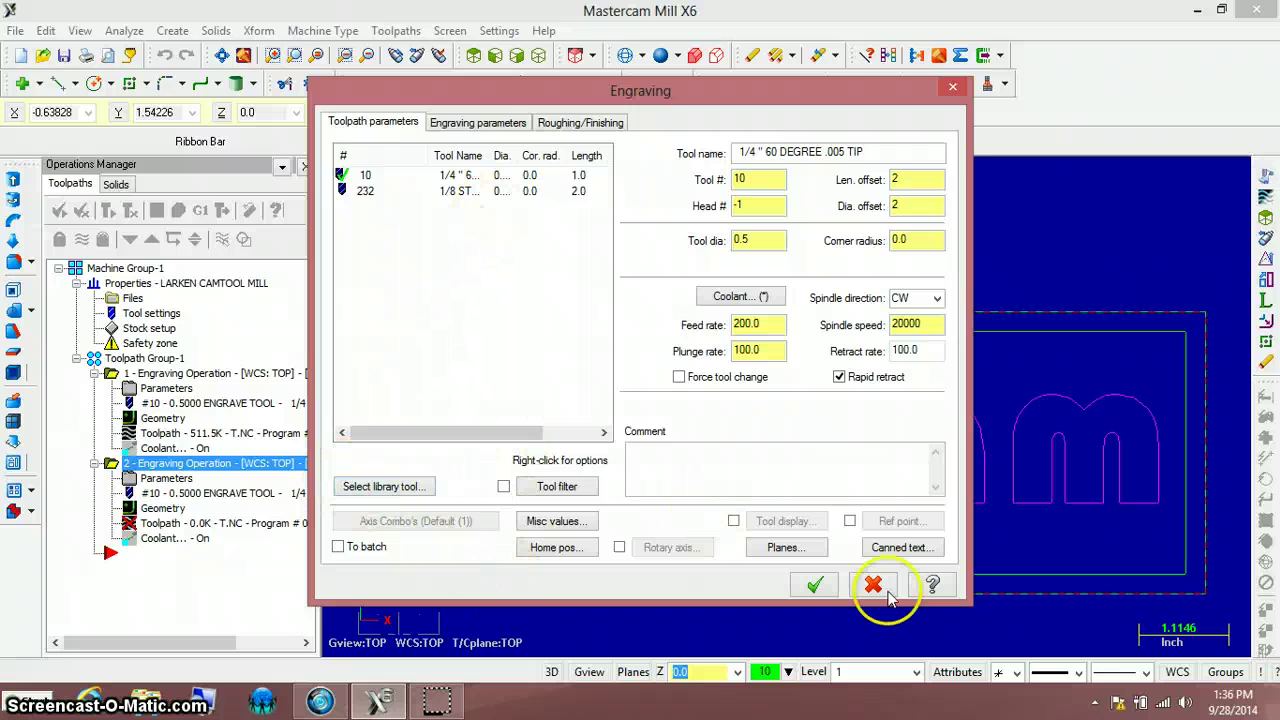
pyautogui.click(480, 122)
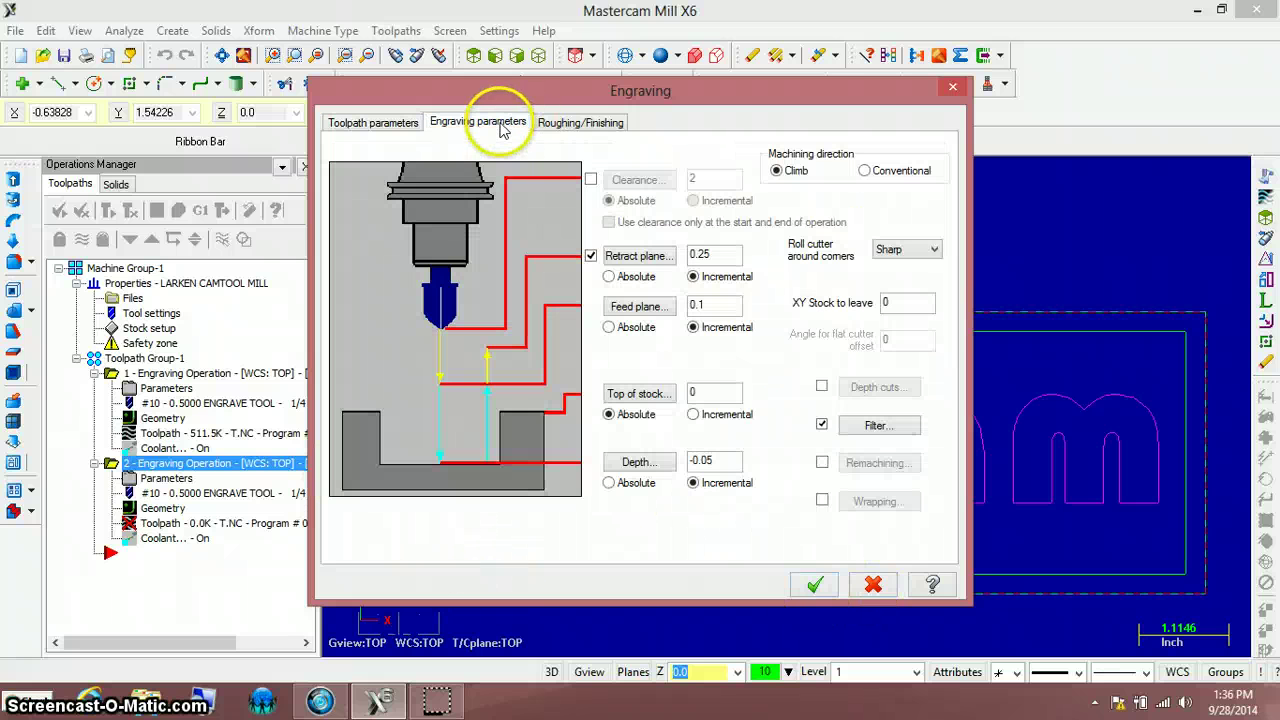
pyautogui.click(572, 124)
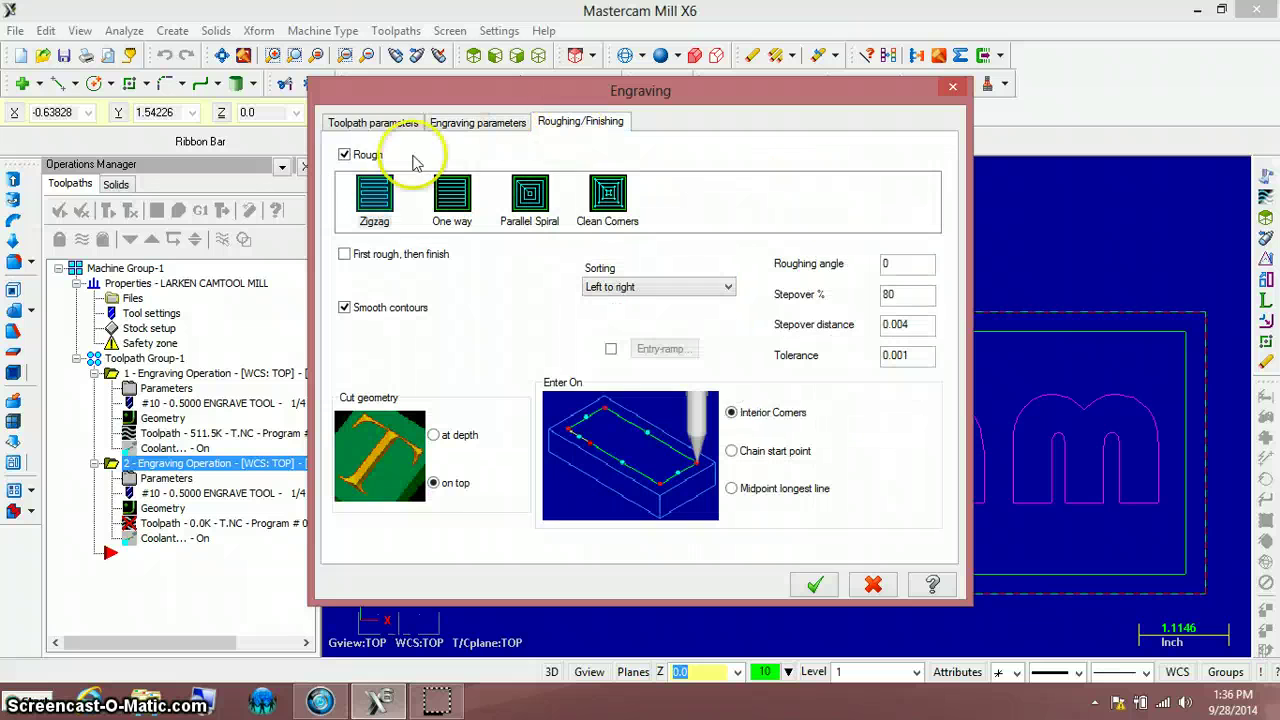
pyautogui.click(344, 156)
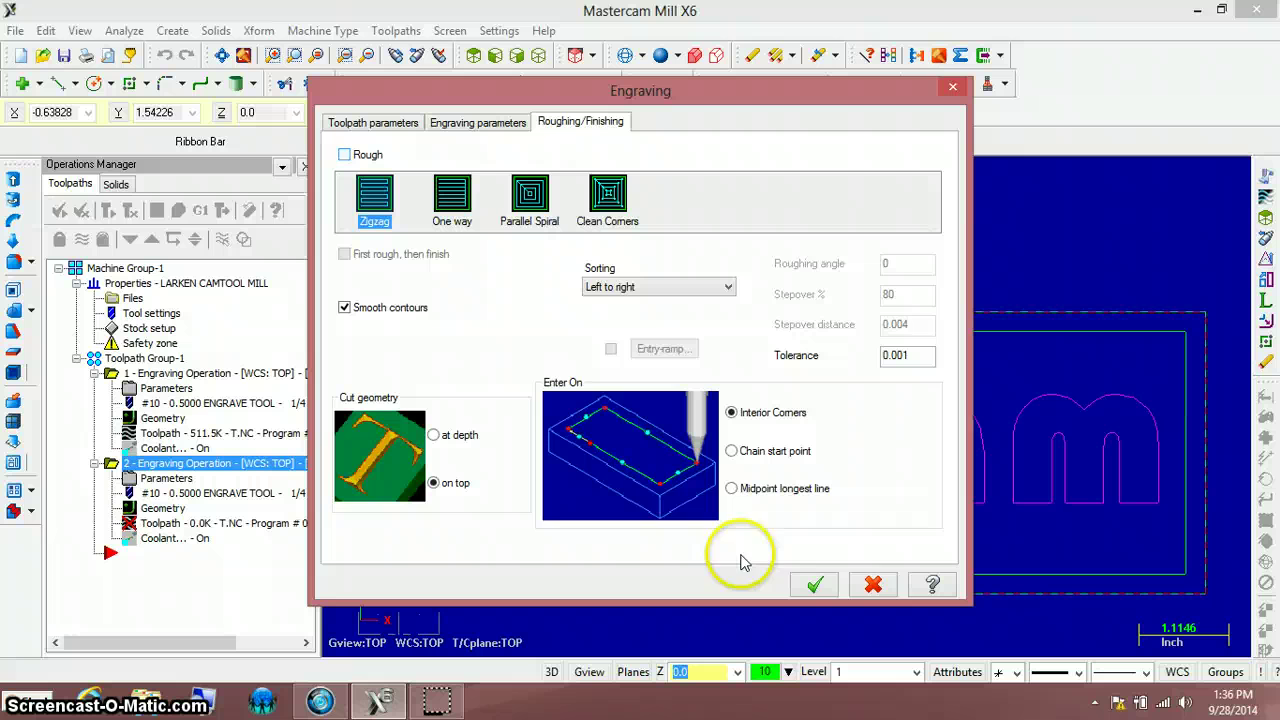
pyautogui.click(368, 124)
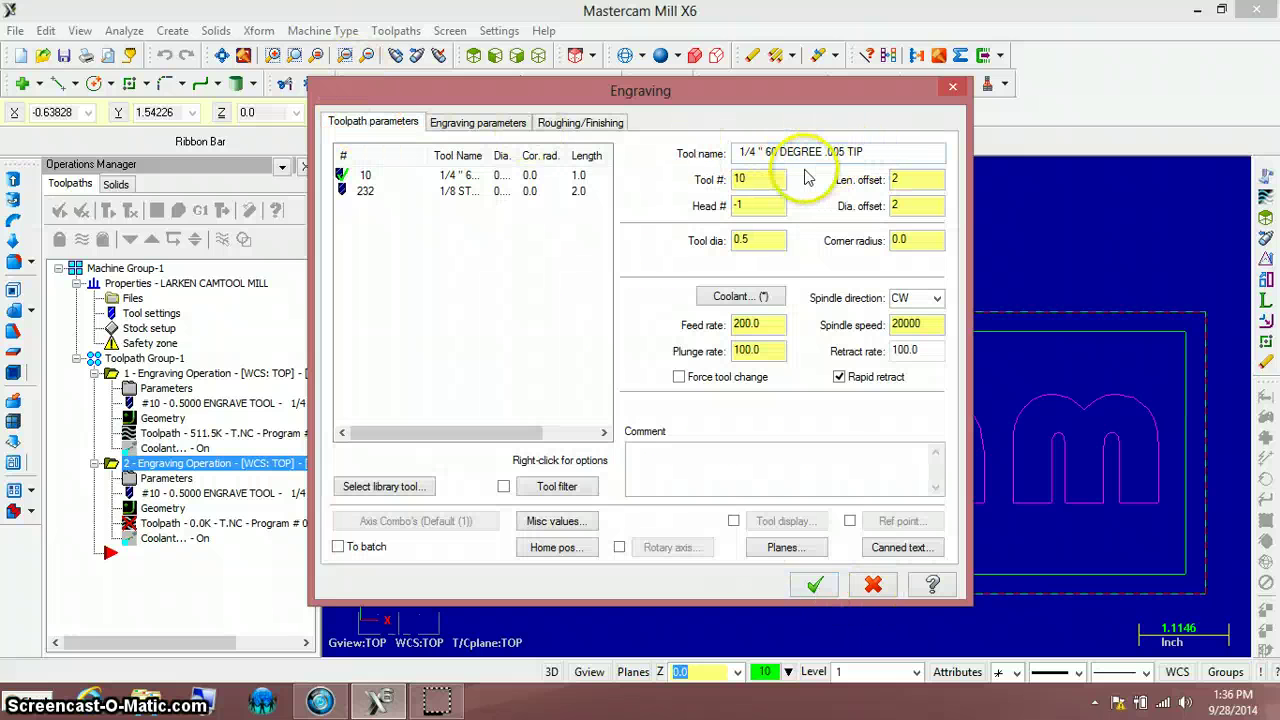
pyautogui.click(815, 585)
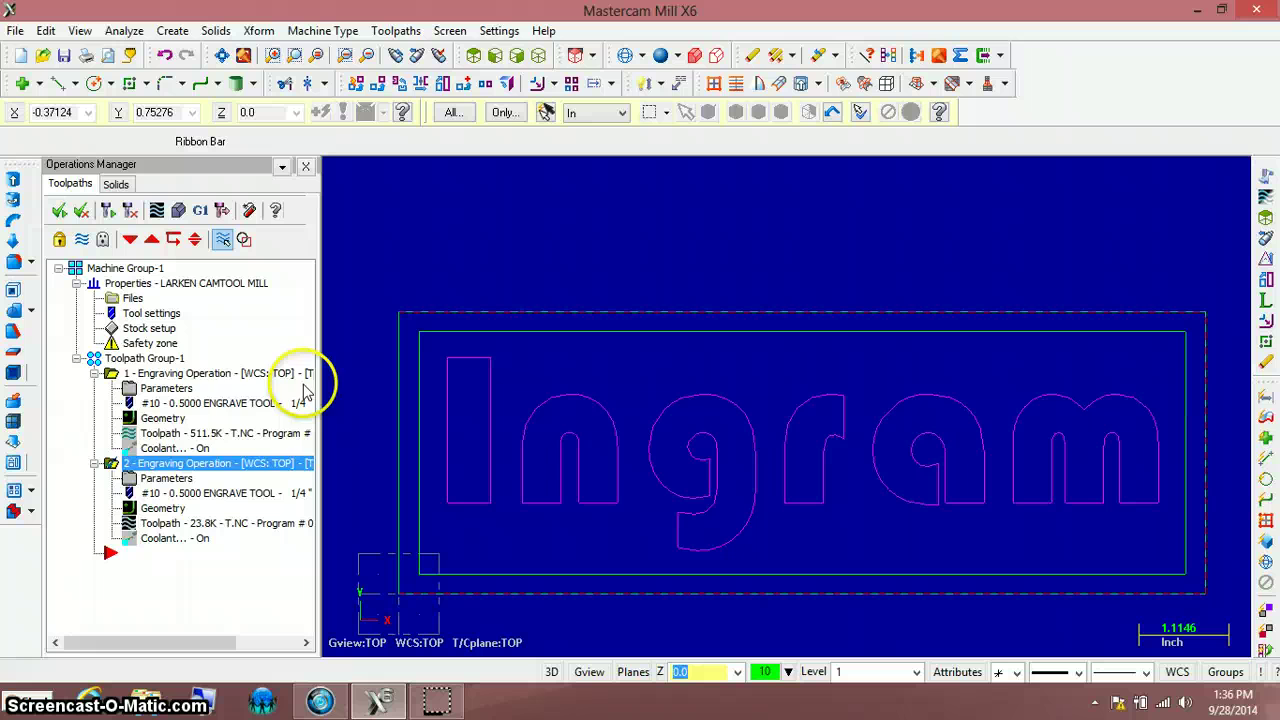
# Open the Engraving parameters of operation 1, currently using tool #10
pyautogui.click(208, 464)
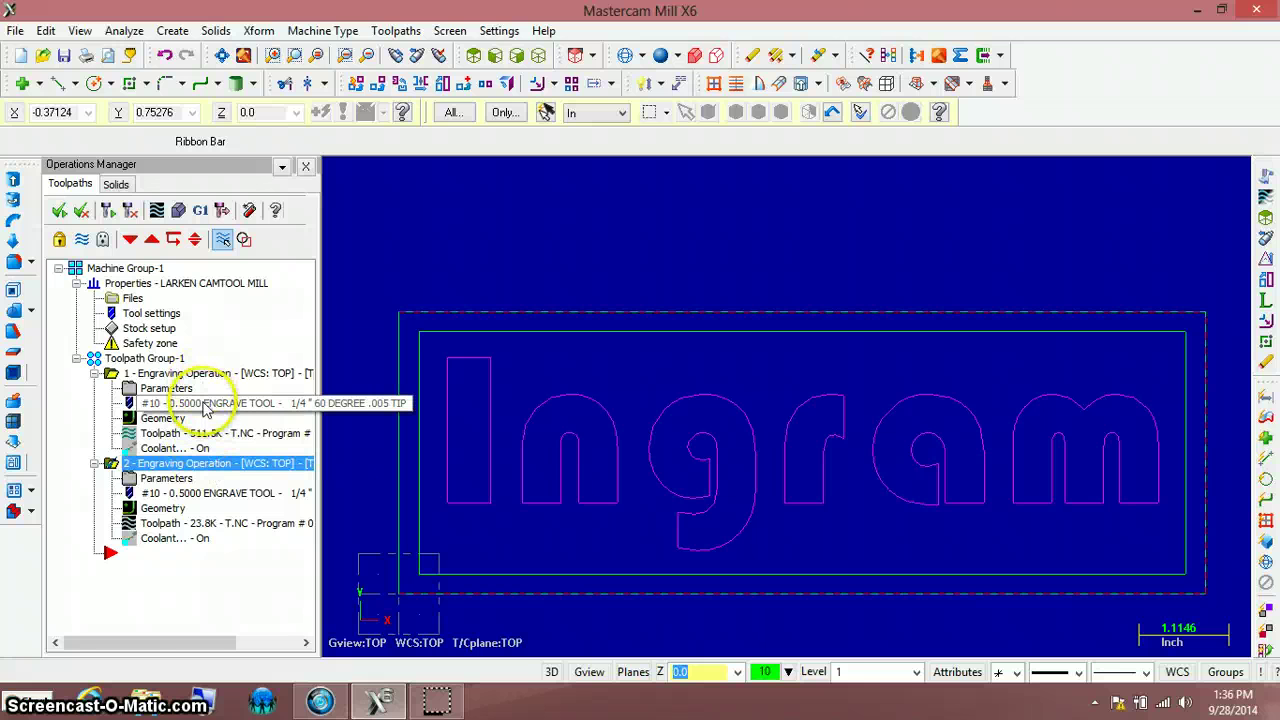
pyautogui.click(170, 390)
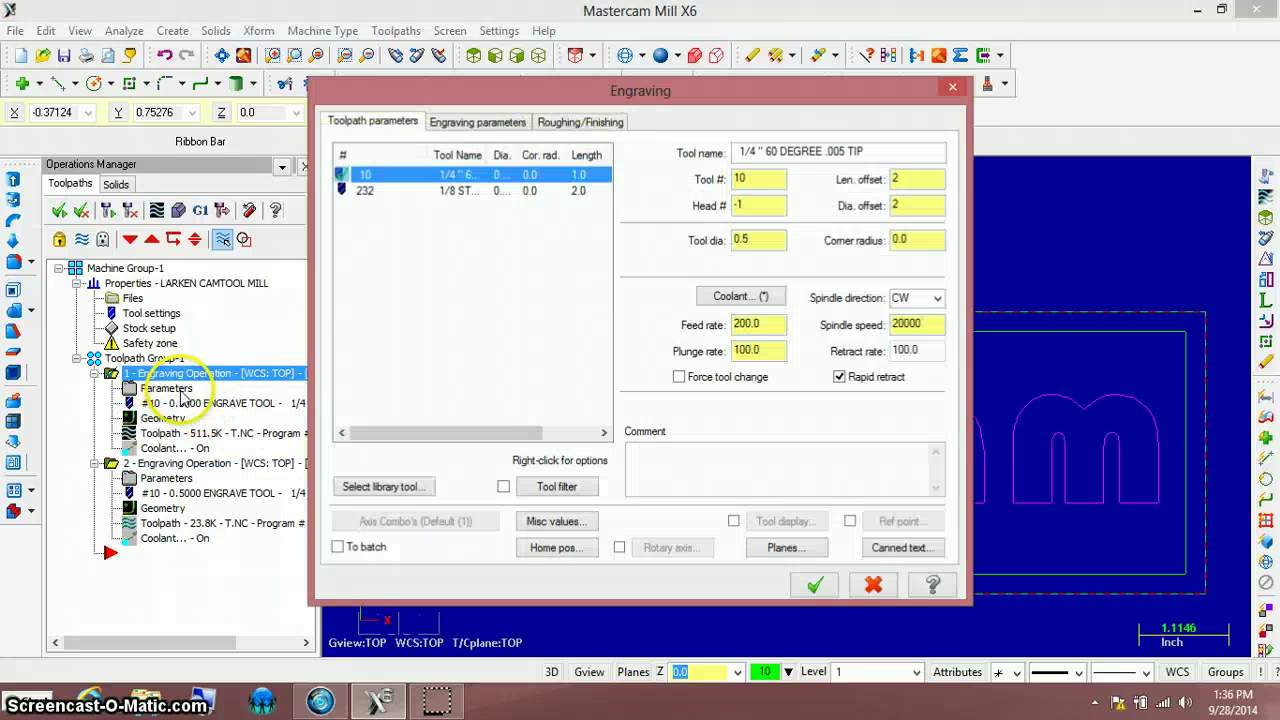
# Filter the tool library to flat end mills and pick the 1/8 straight bit, #232
pyautogui.click(385, 487)
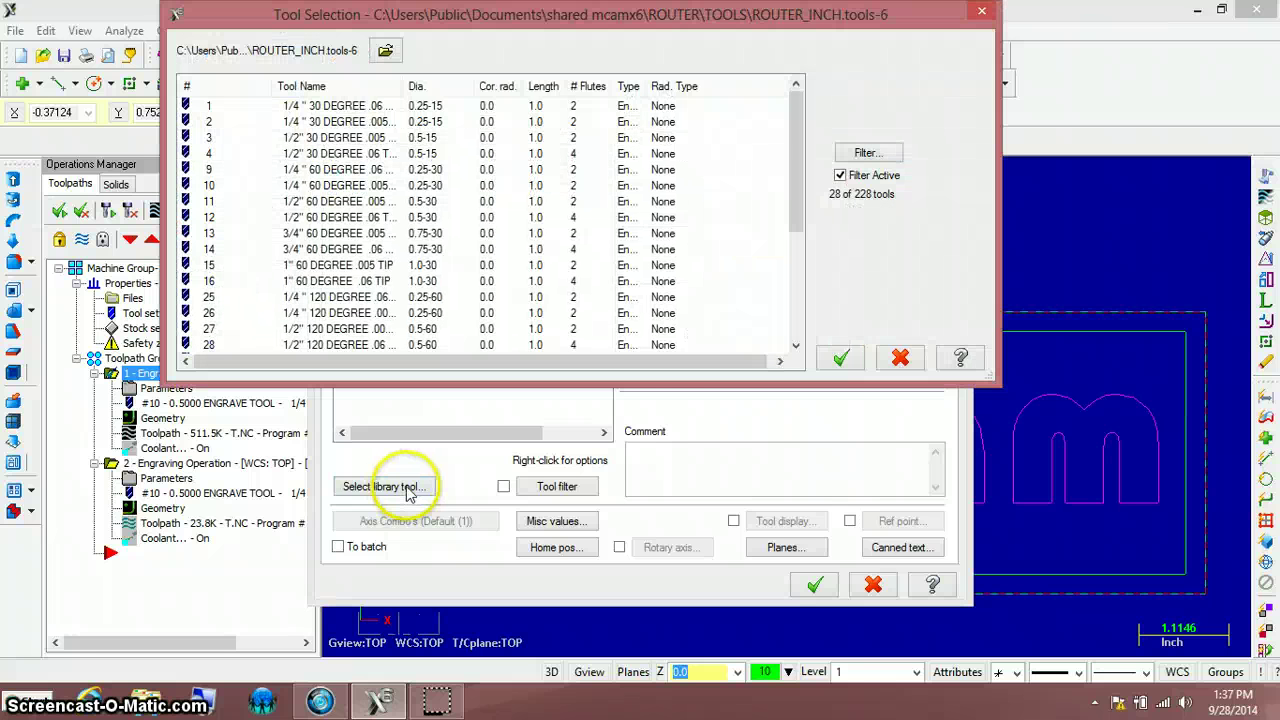
pyautogui.click(866, 153)
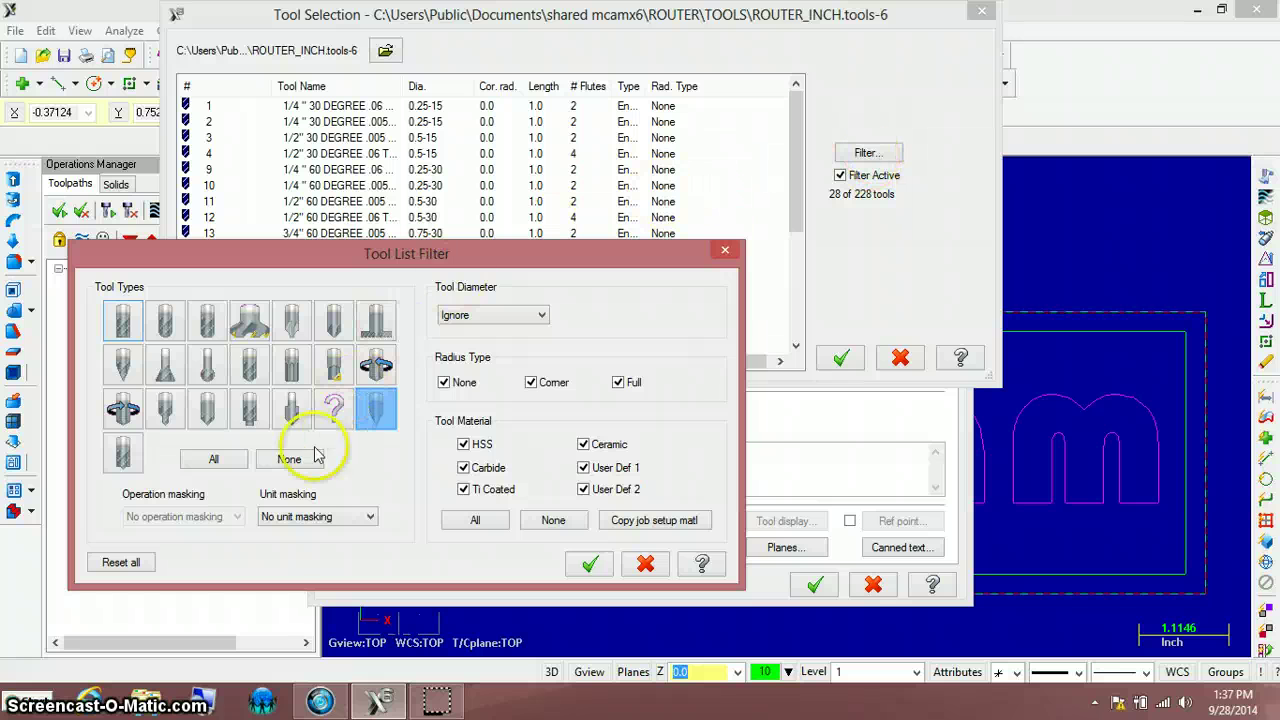
pyautogui.click(289, 460)
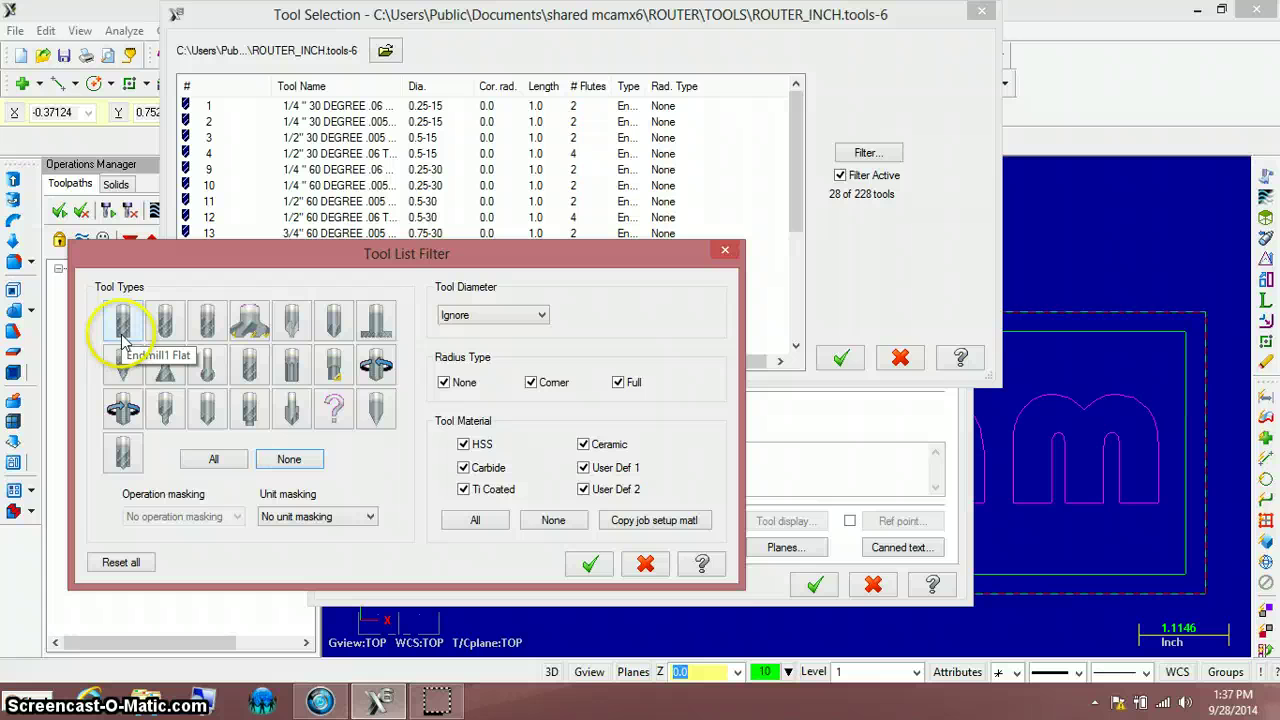
pyautogui.click(126, 338)
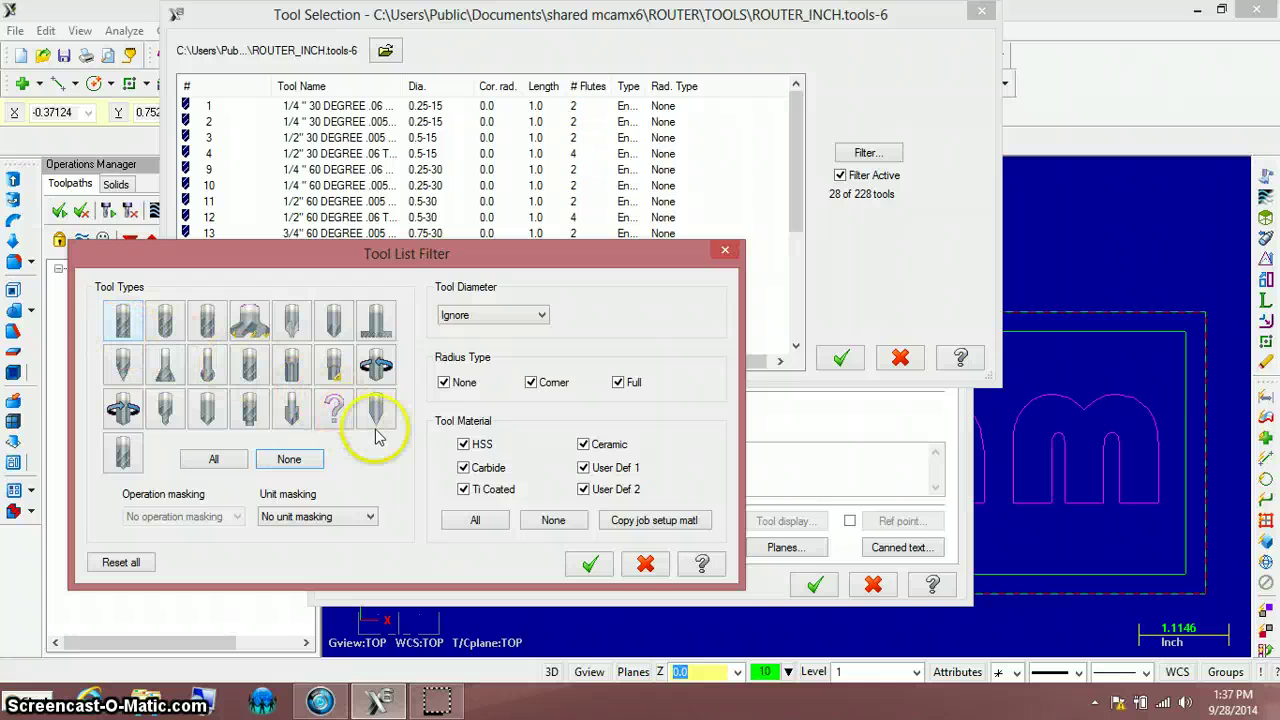
pyautogui.click(118, 330)
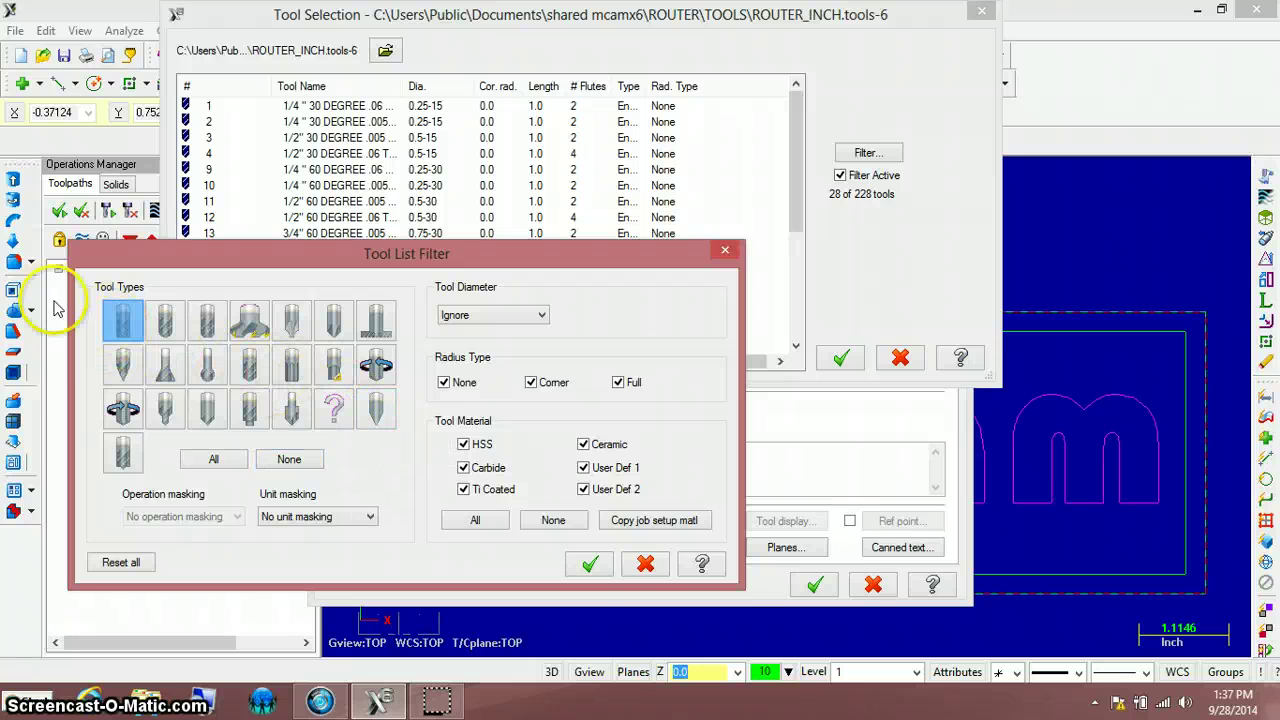
pyautogui.click(590, 563)
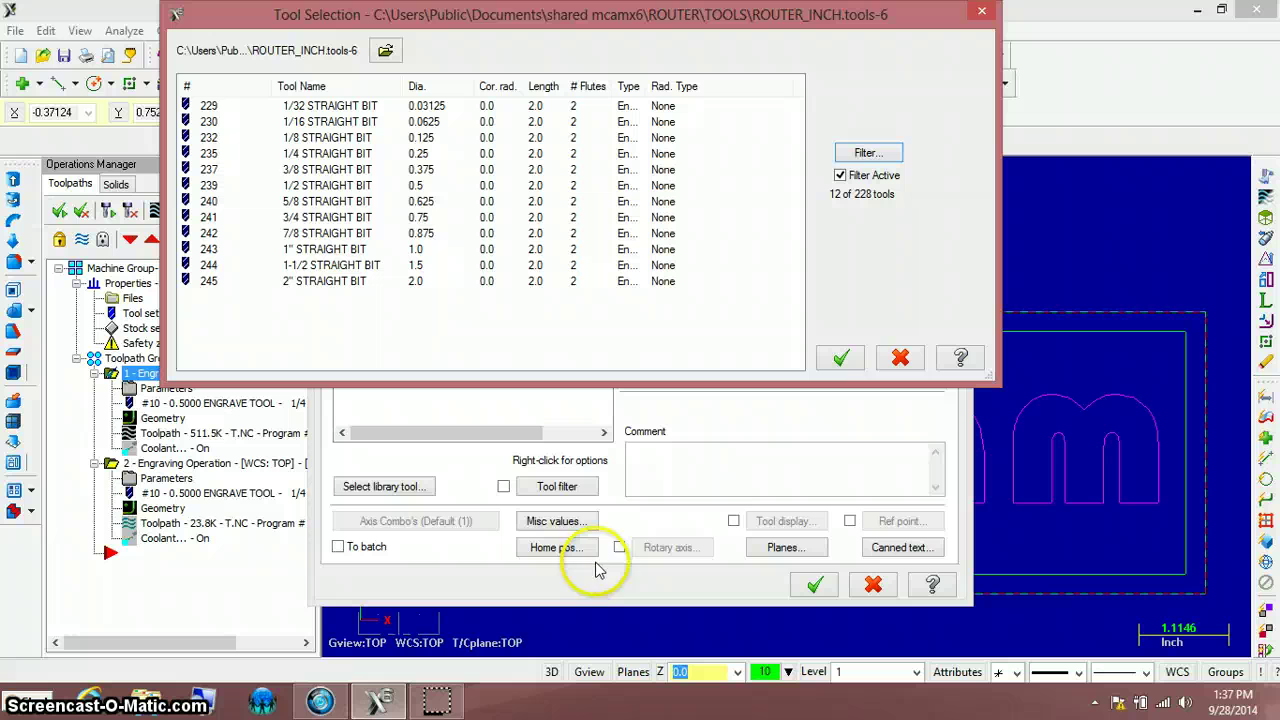
pyautogui.click(313, 139)
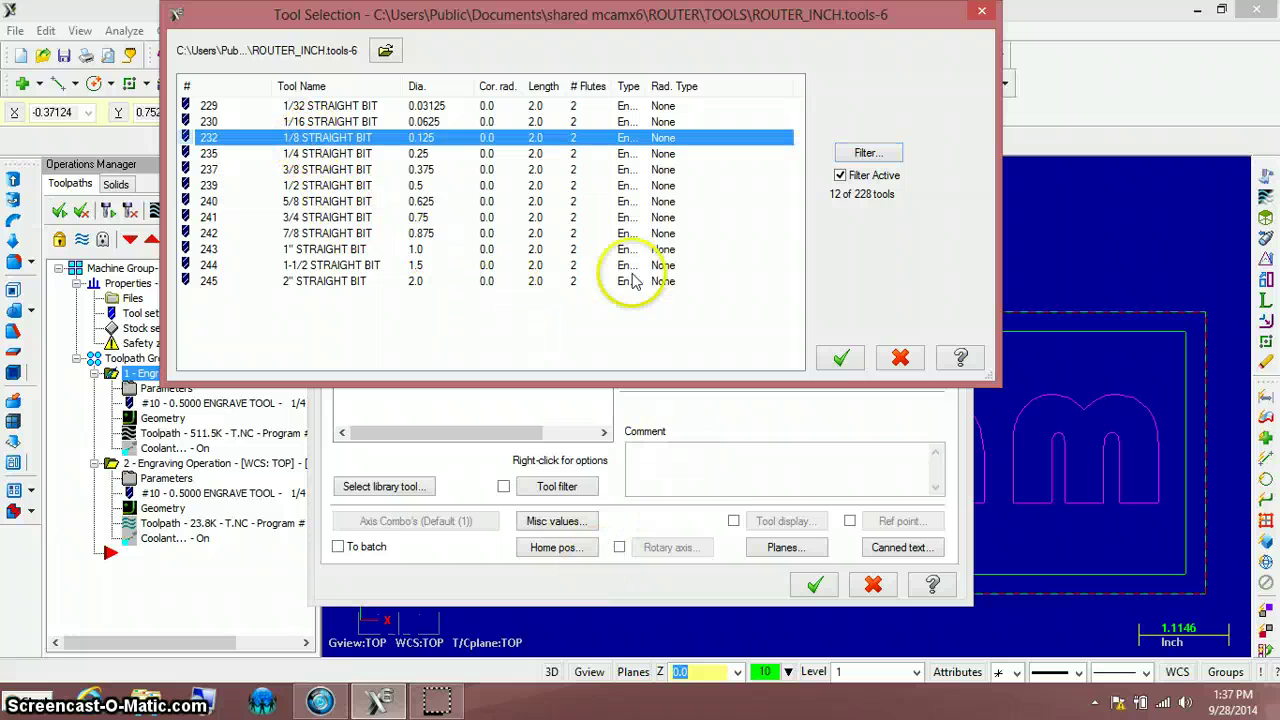
pyautogui.click(840, 358)
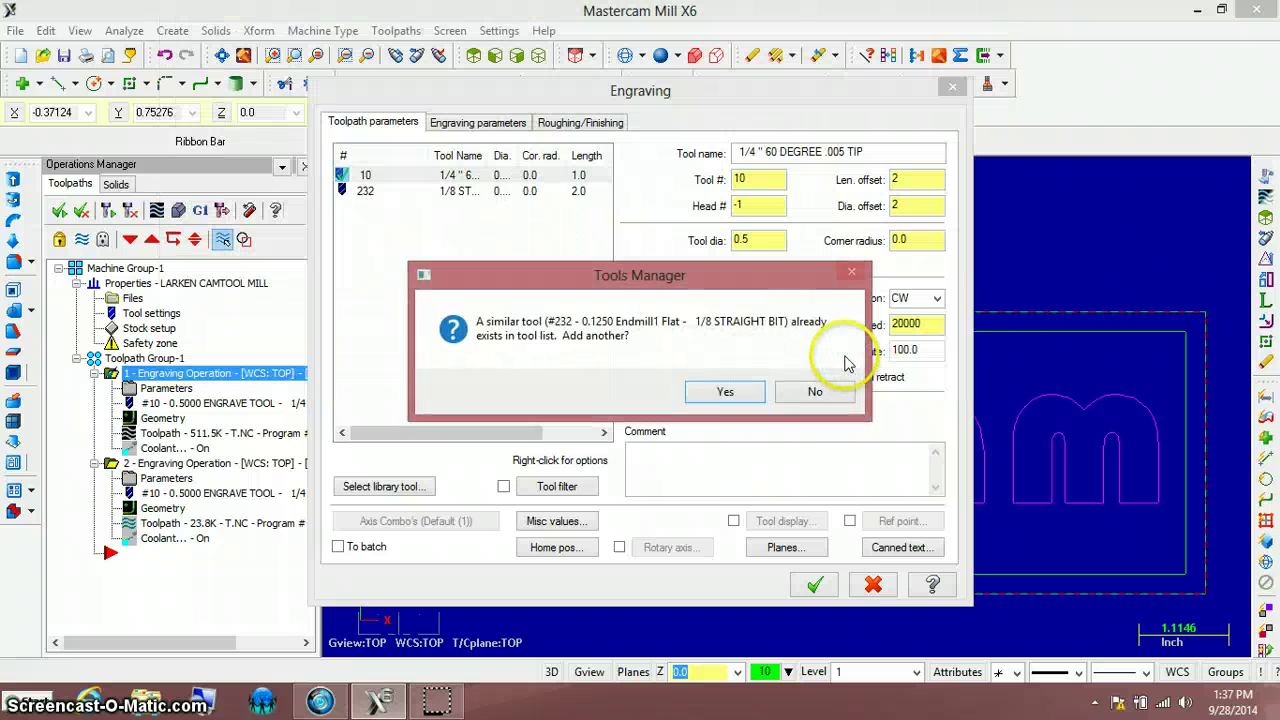
# Add tool #232, set flat cutter offset angle to 30, keep 0.1 roughing stepover, and accept
pyautogui.click(728, 394)
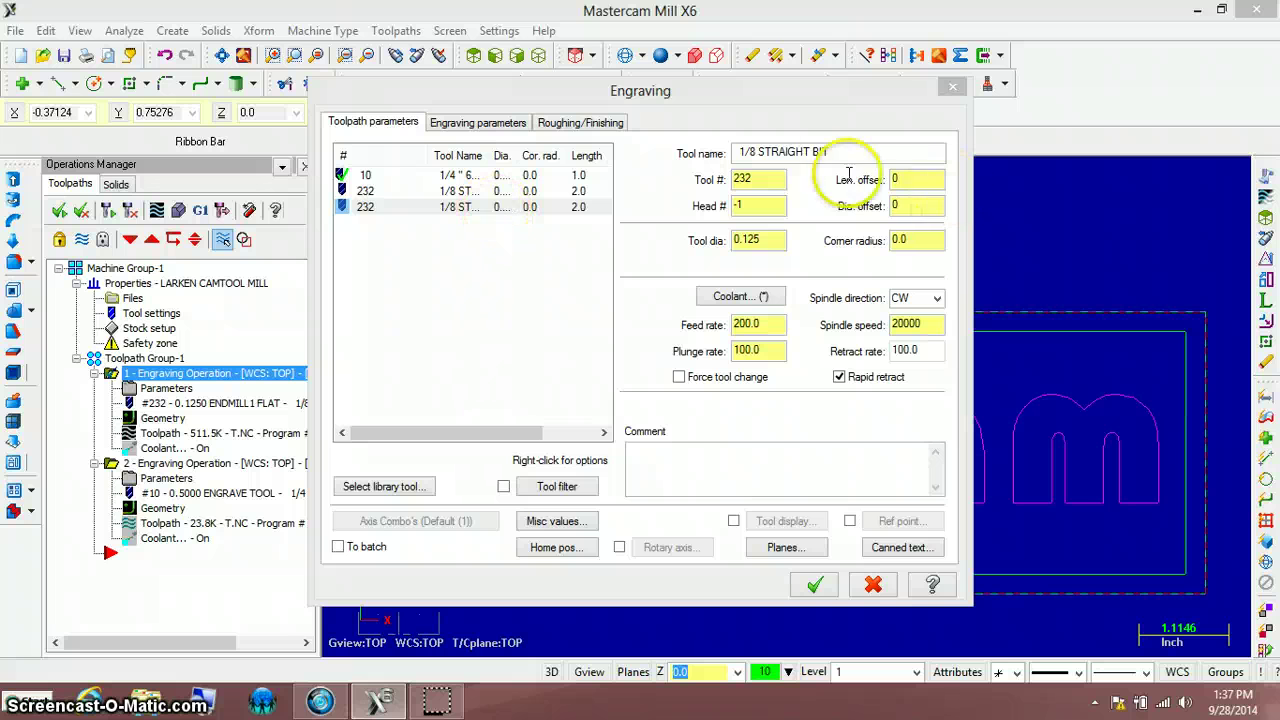
pyautogui.click(494, 124)
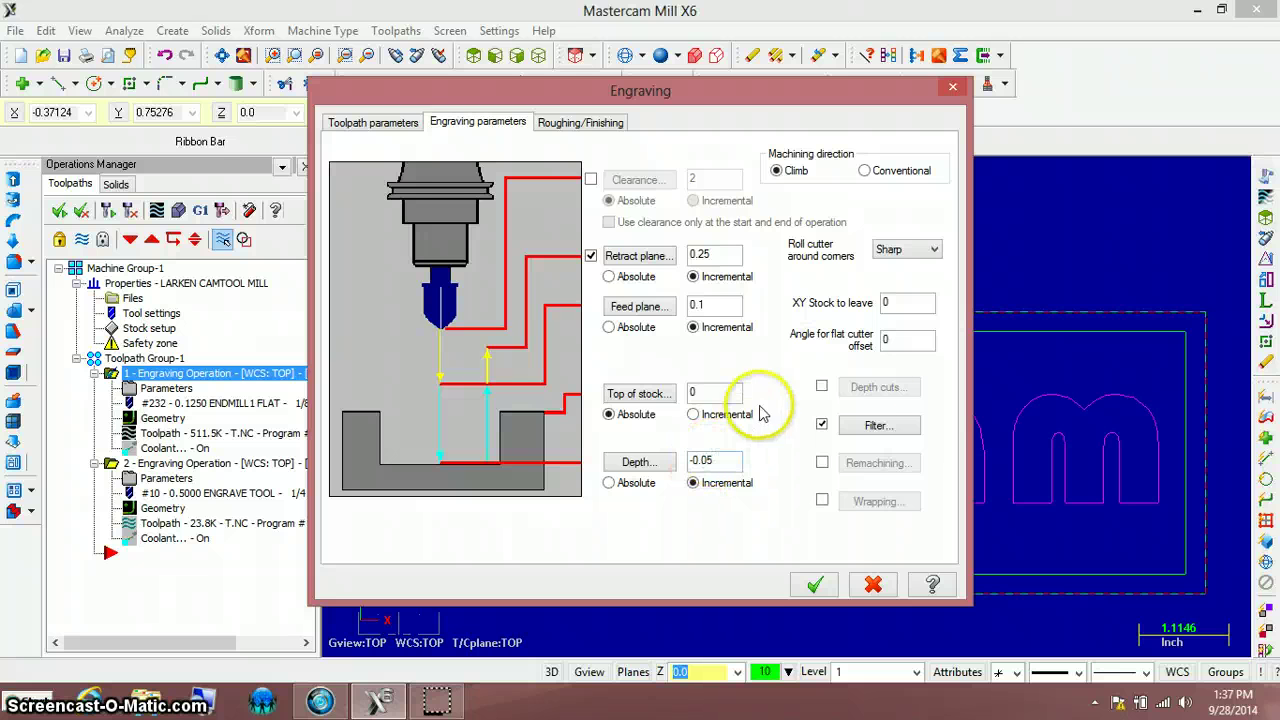
pyautogui.doubleClick(886, 340)
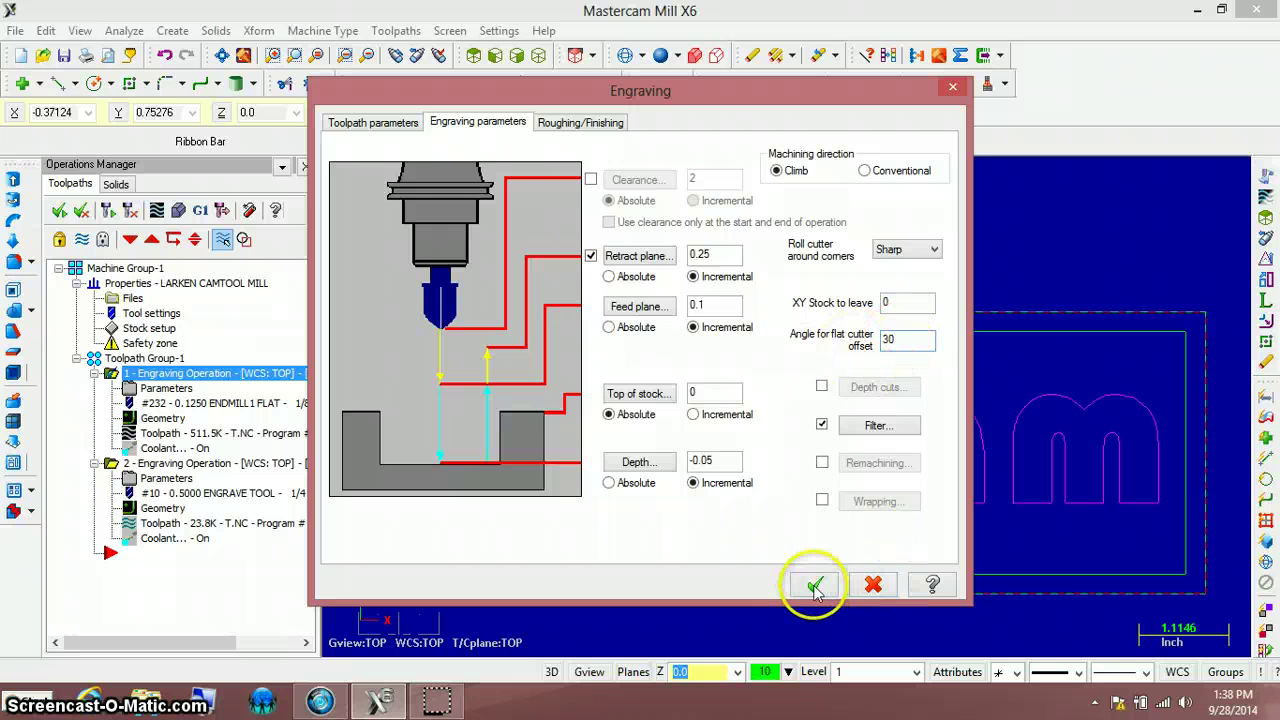
pyautogui.click(560, 122)
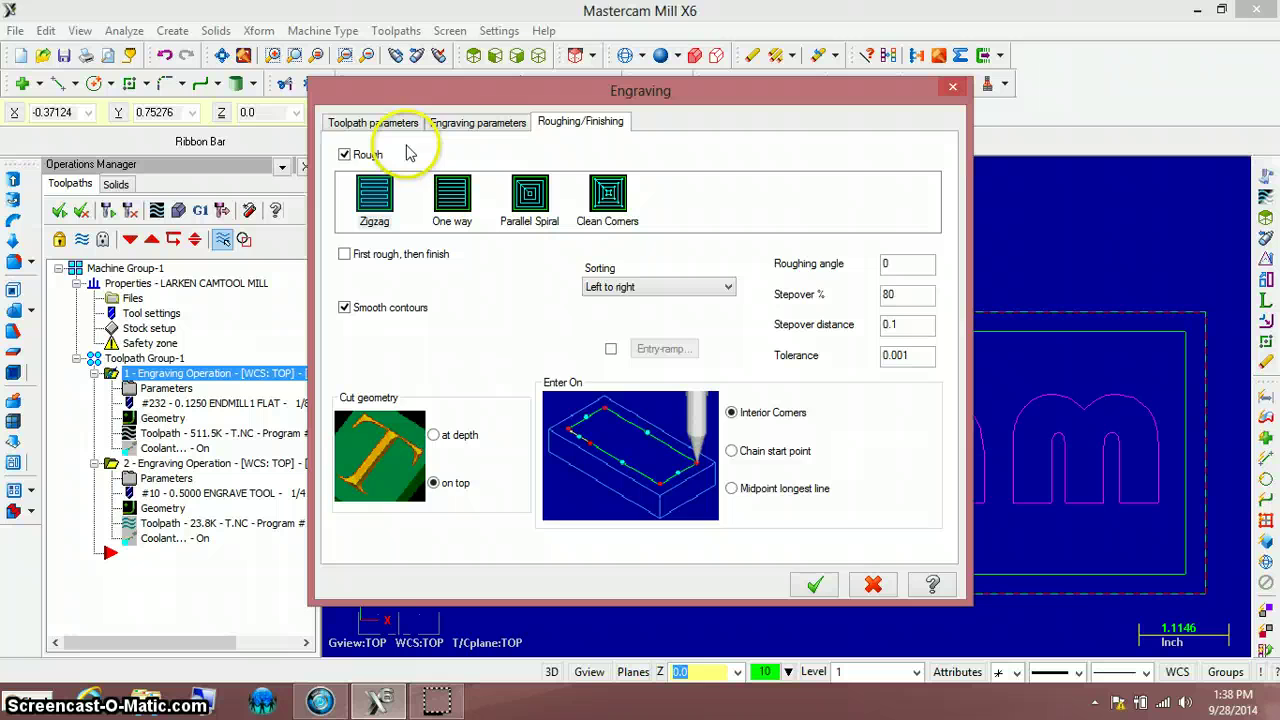
pyautogui.click(815, 584)
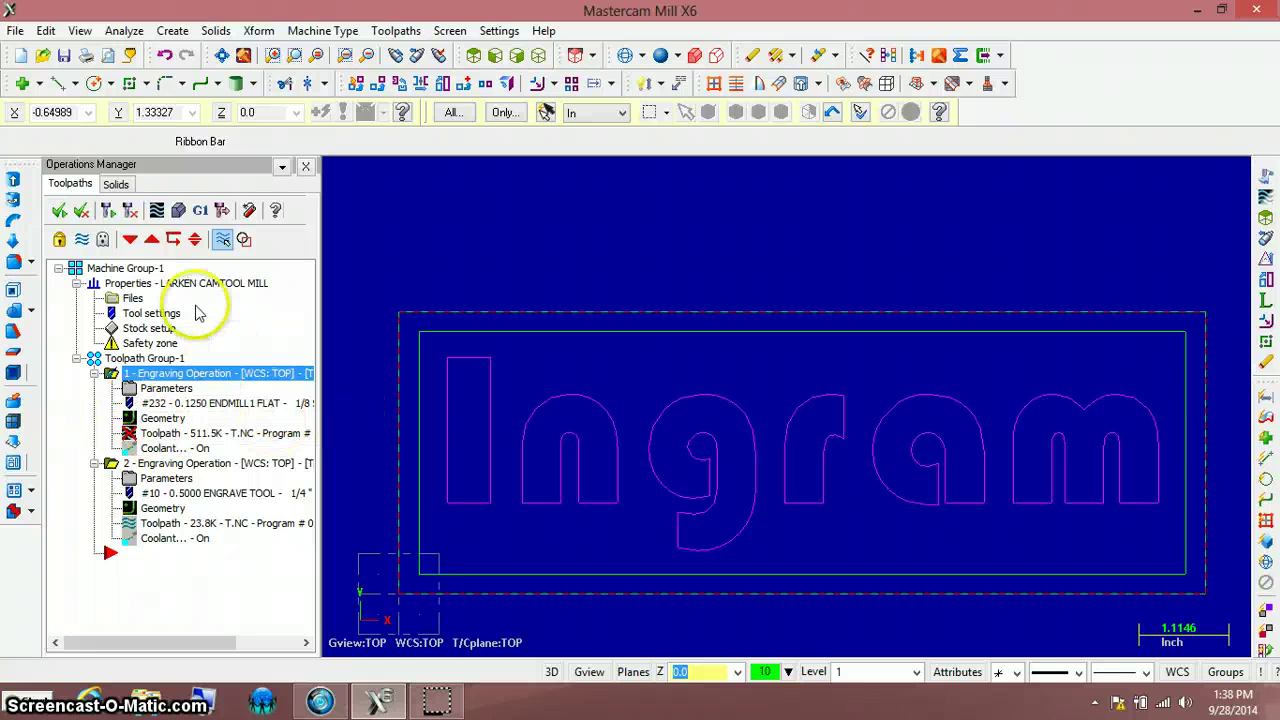
# Regenerate operation 1 with tool #232, displaying its 41.2K hatched toolpath
pyautogui.click(131, 211)
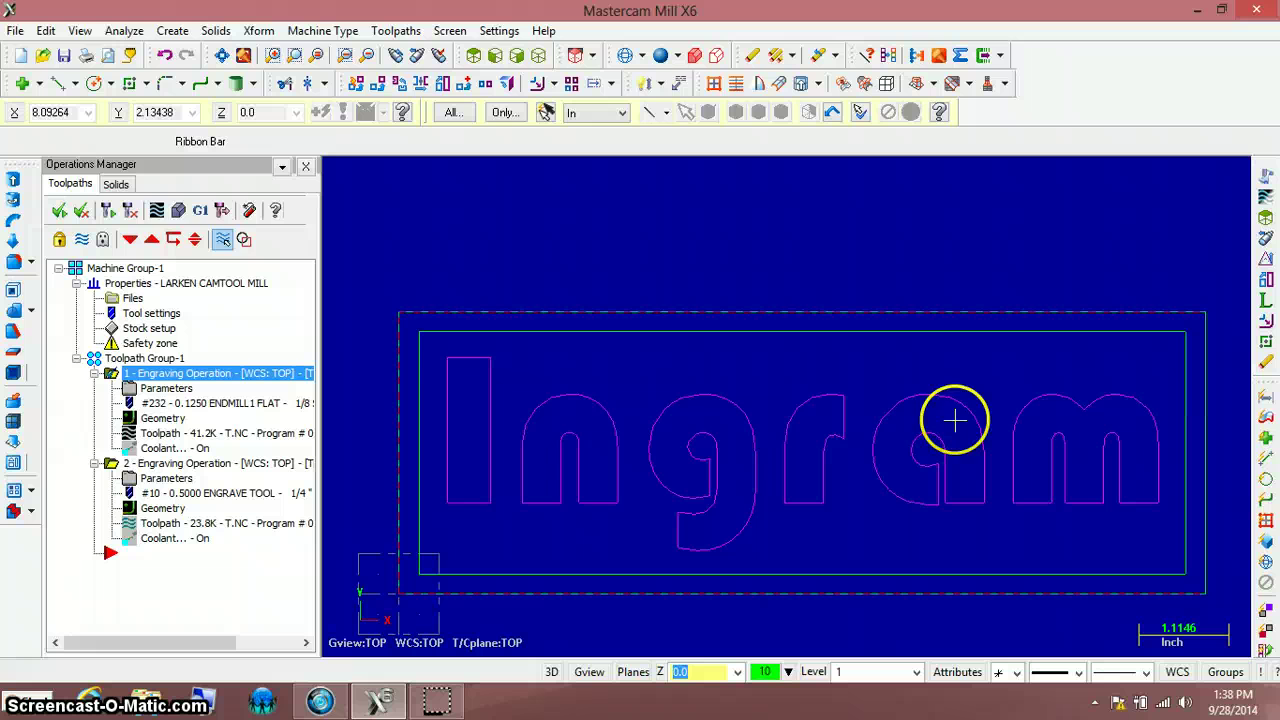
pyautogui.click(663, 414)
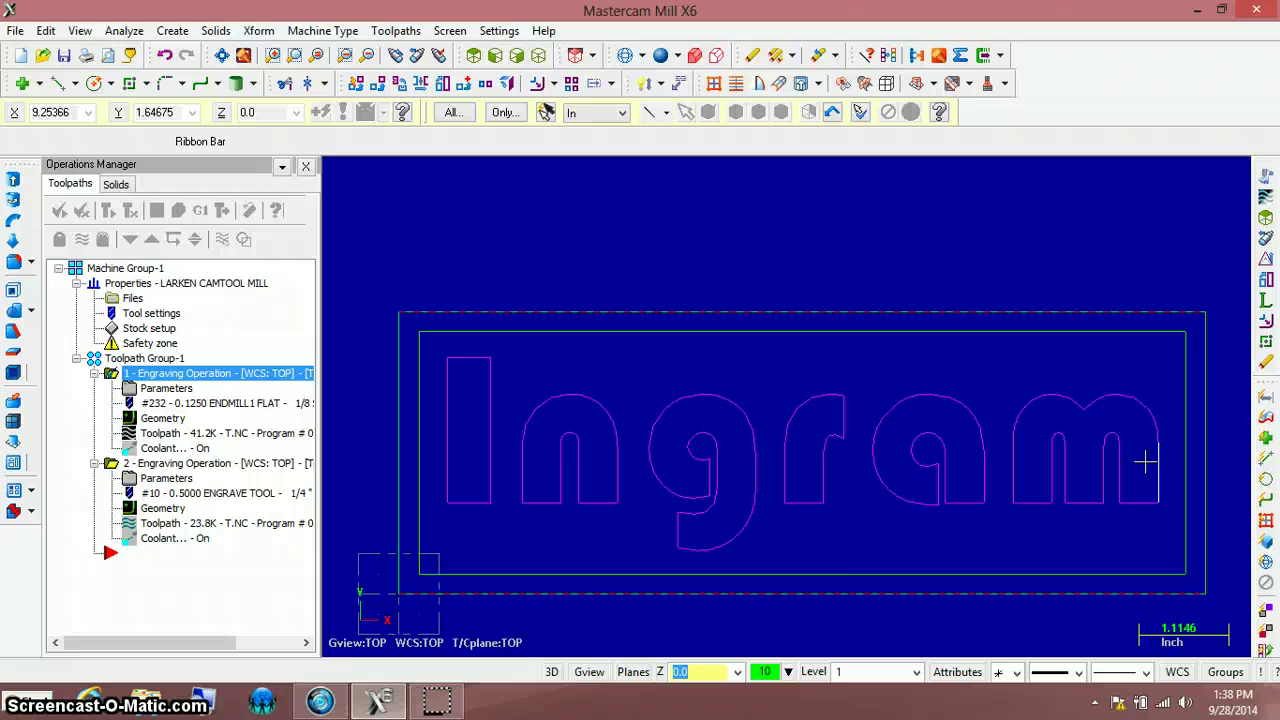
pyautogui.hotkey('alt', 't')
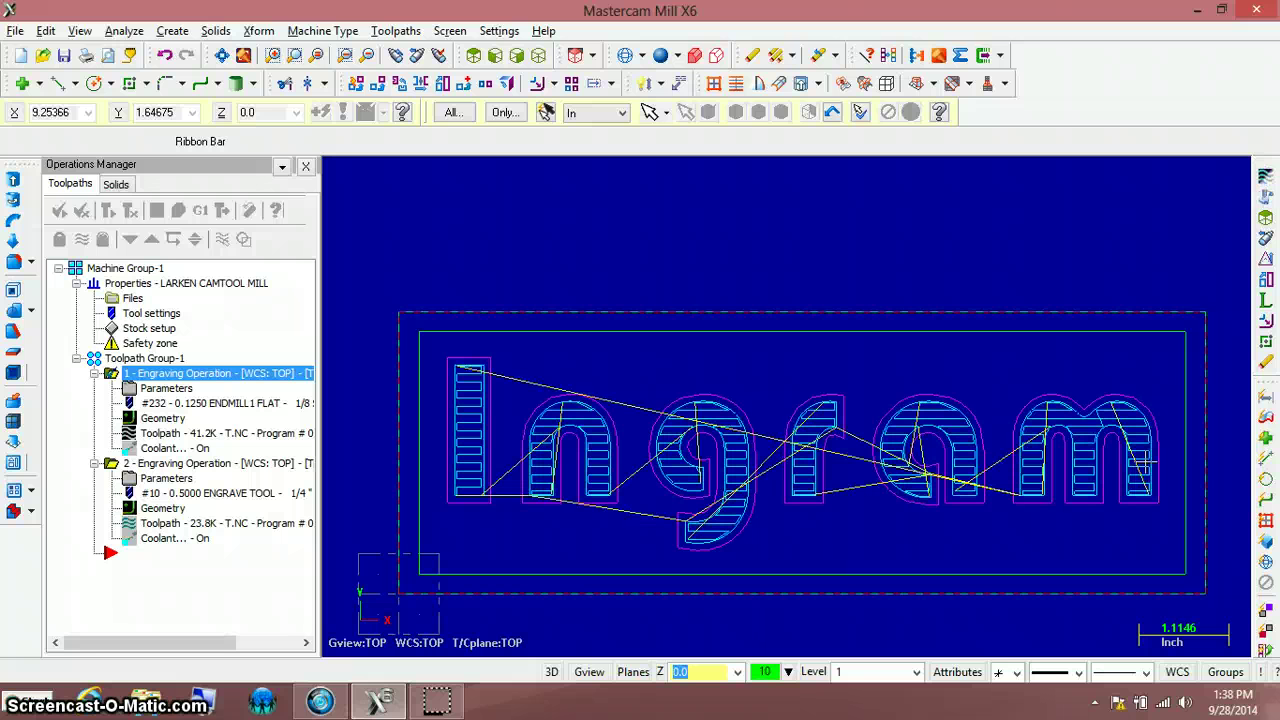
pyautogui.moveTo(1146, 461); pyautogui.dragTo(954, 300, button='middle')
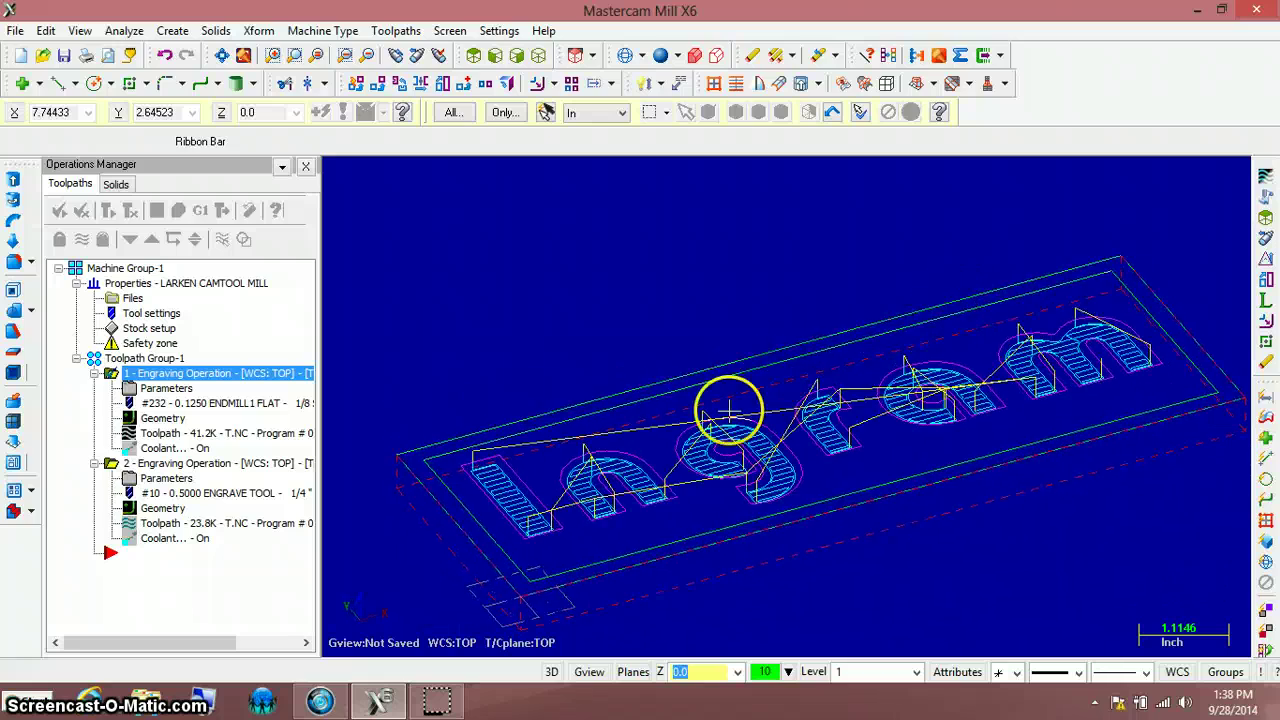
pyautogui.scroll(3, 706, 434)
pyautogui.scroll(5, 697, 497)
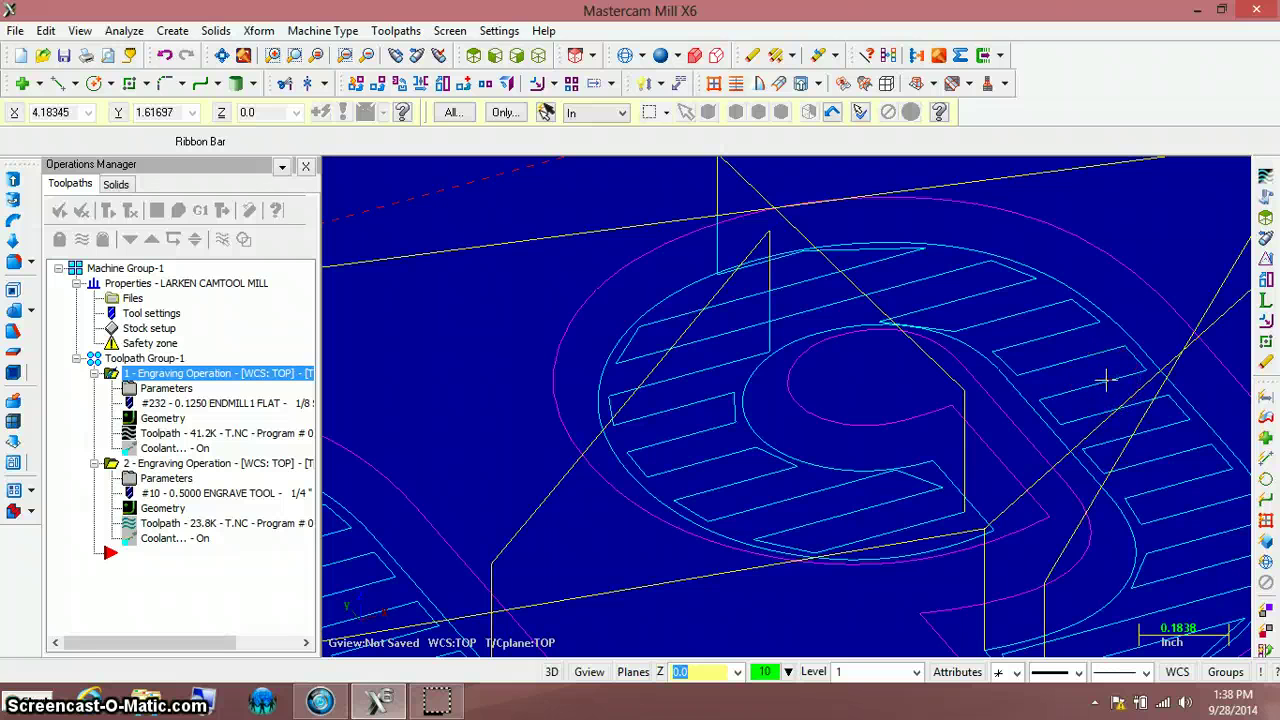
pyautogui.scroll(-6, 1105, 380)
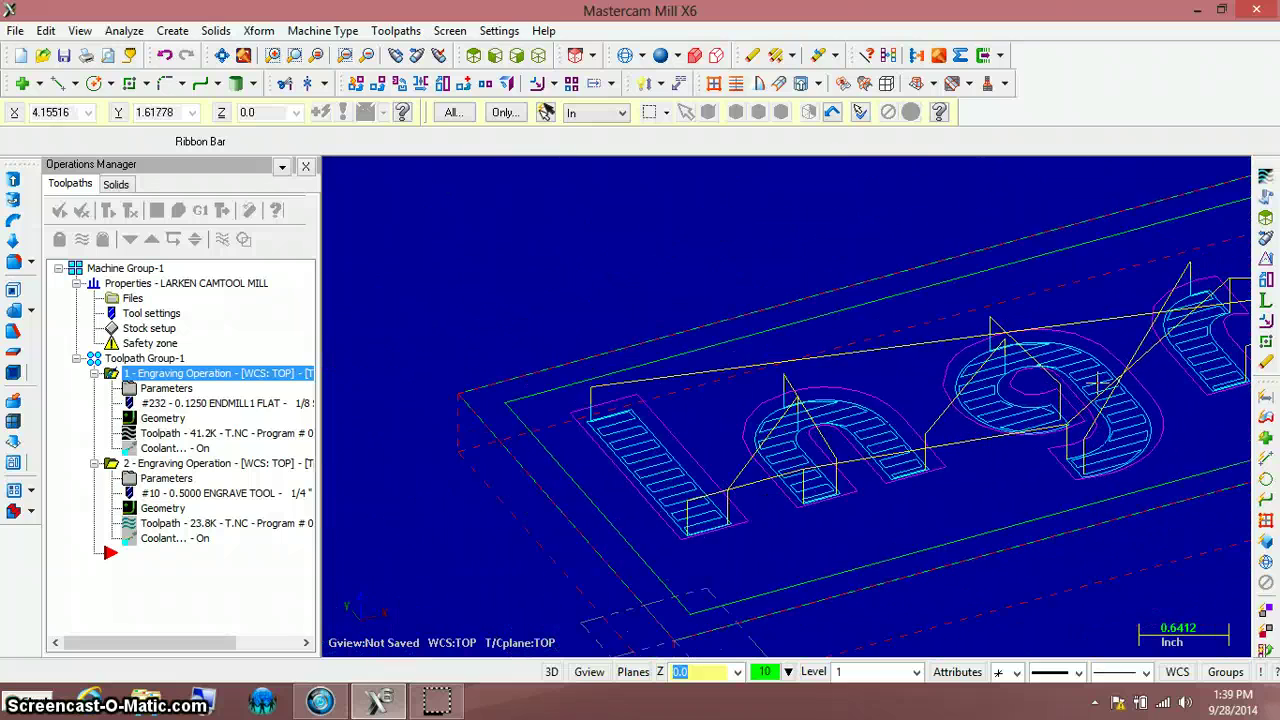
pyautogui.scroll(-3, 1100, 382)
pyautogui.hotkey('alt', '1')
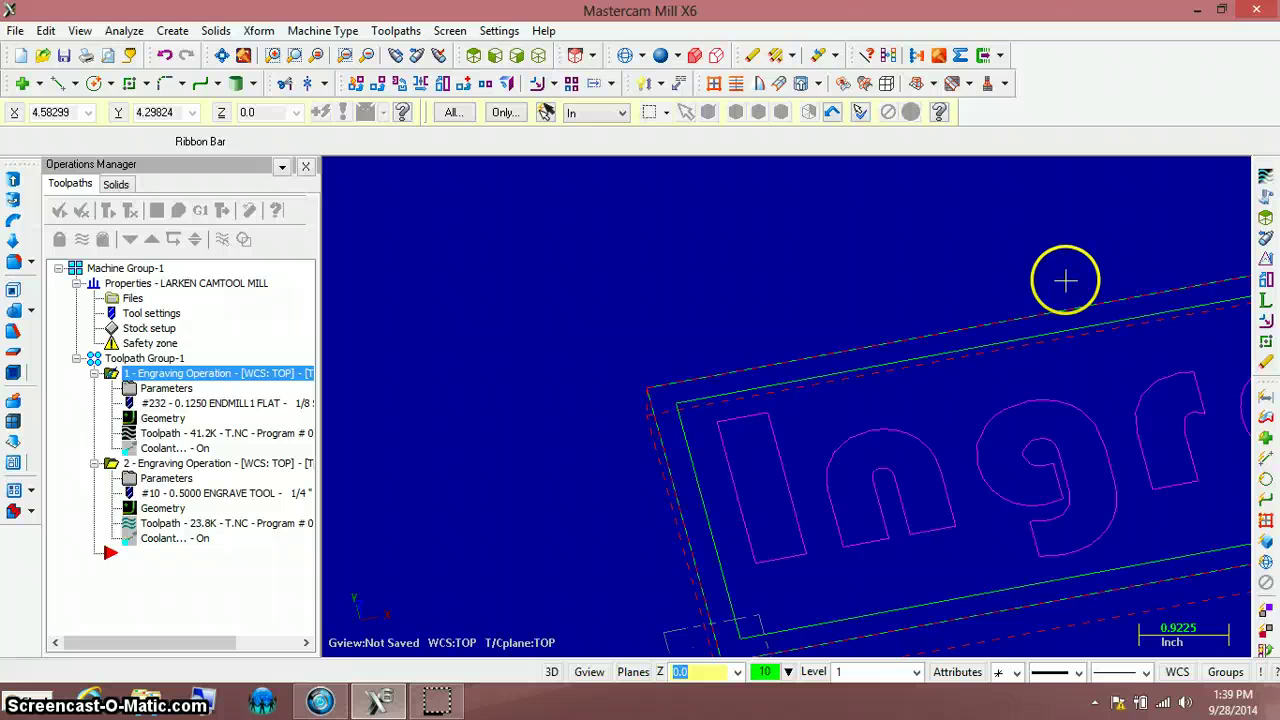
pyautogui.moveTo(1084, 305)
pyautogui.mouseDown(button='middle')
pyautogui.moveTo(980, 254)
pyautogui.moveTo(739, 219)
pyautogui.mouseUp(button='middle')
pyautogui.scroll(-2, 739, 219)
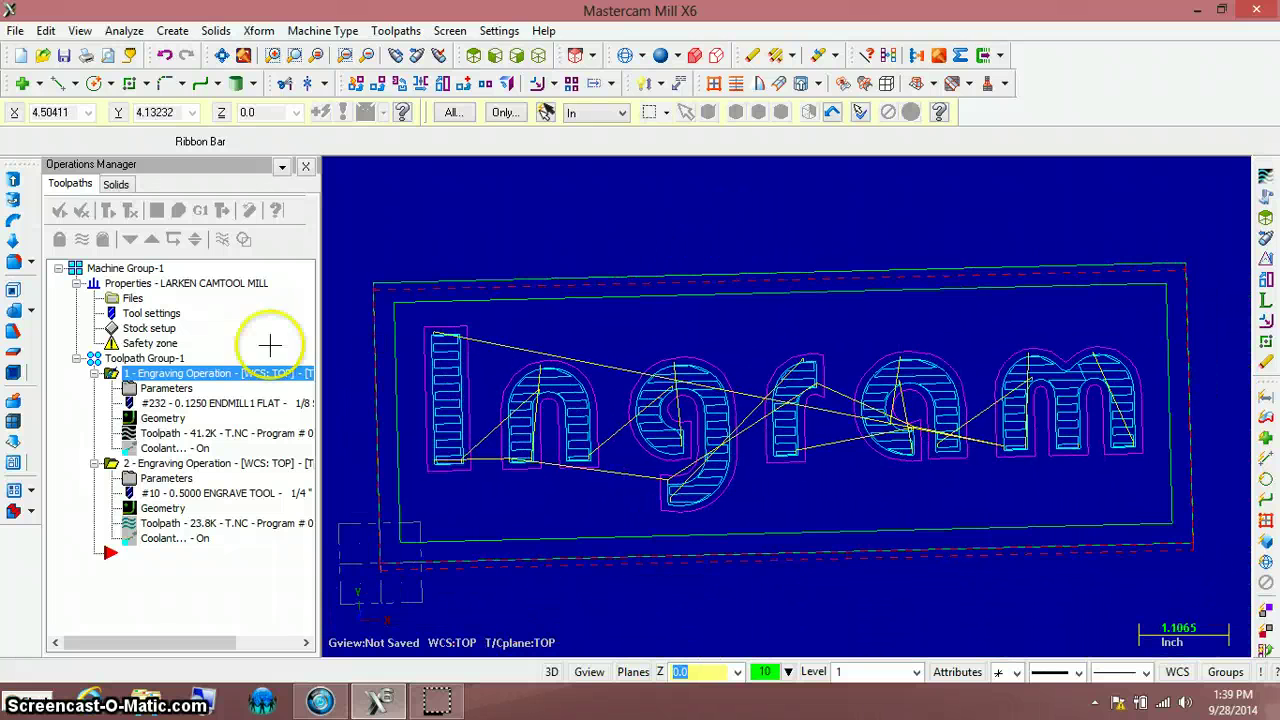
pyautogui.click(111, 373)
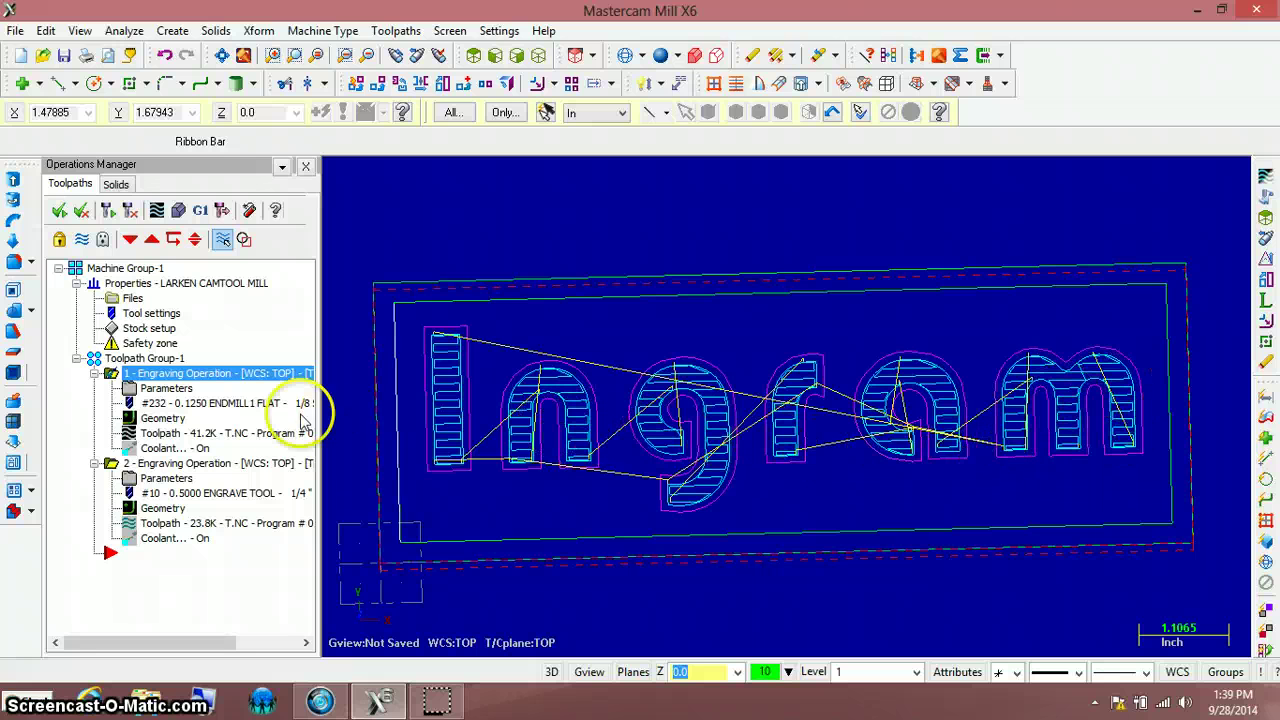
# Select operation 2 and orbit and zoom to inspect its single-line #10 engrave toolpath
pyautogui.click(113, 465)
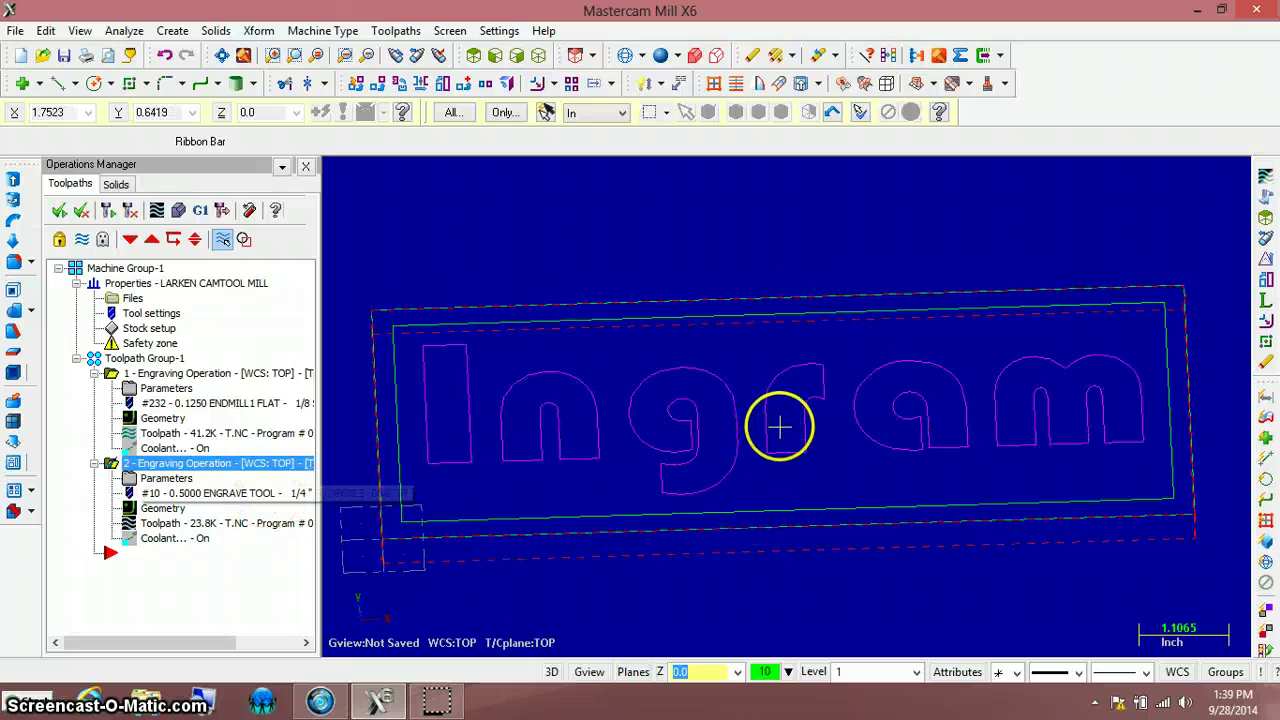
pyautogui.moveTo(779, 427); pyautogui.dragTo(671, 429, button='middle')
pyautogui.scroll(3, 609, 449)
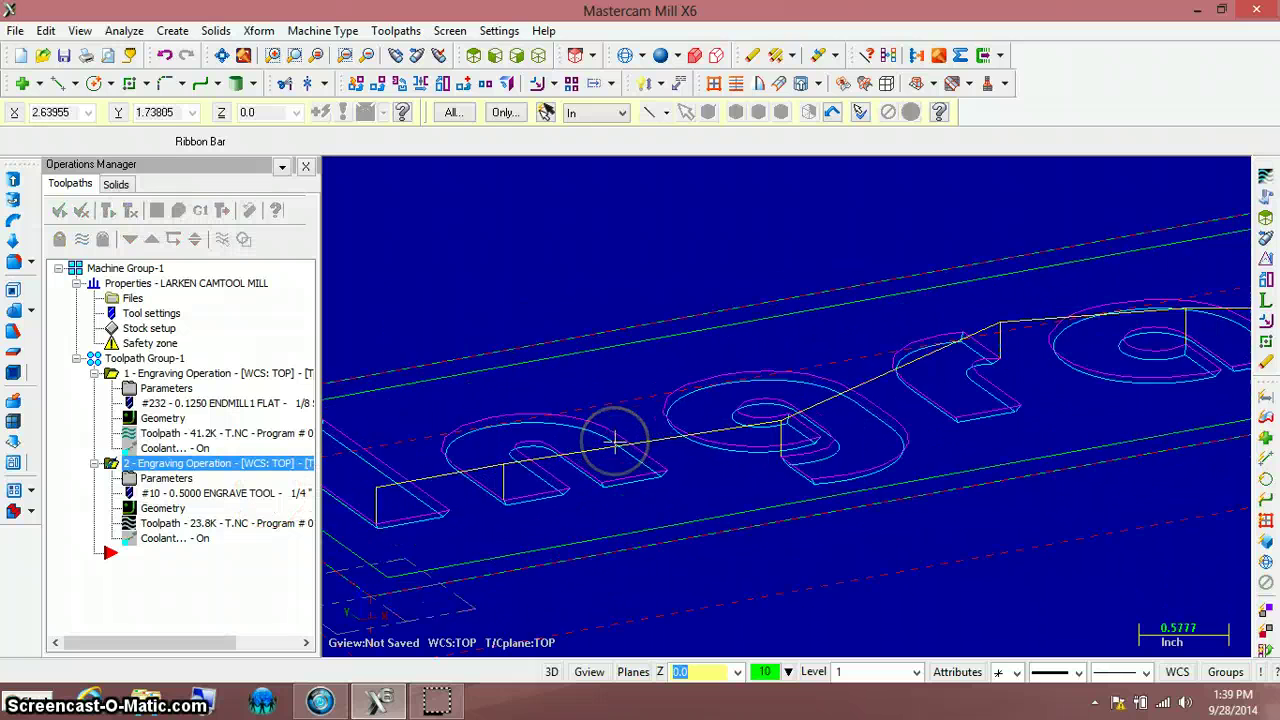
pyautogui.scroll(3, 614, 441)
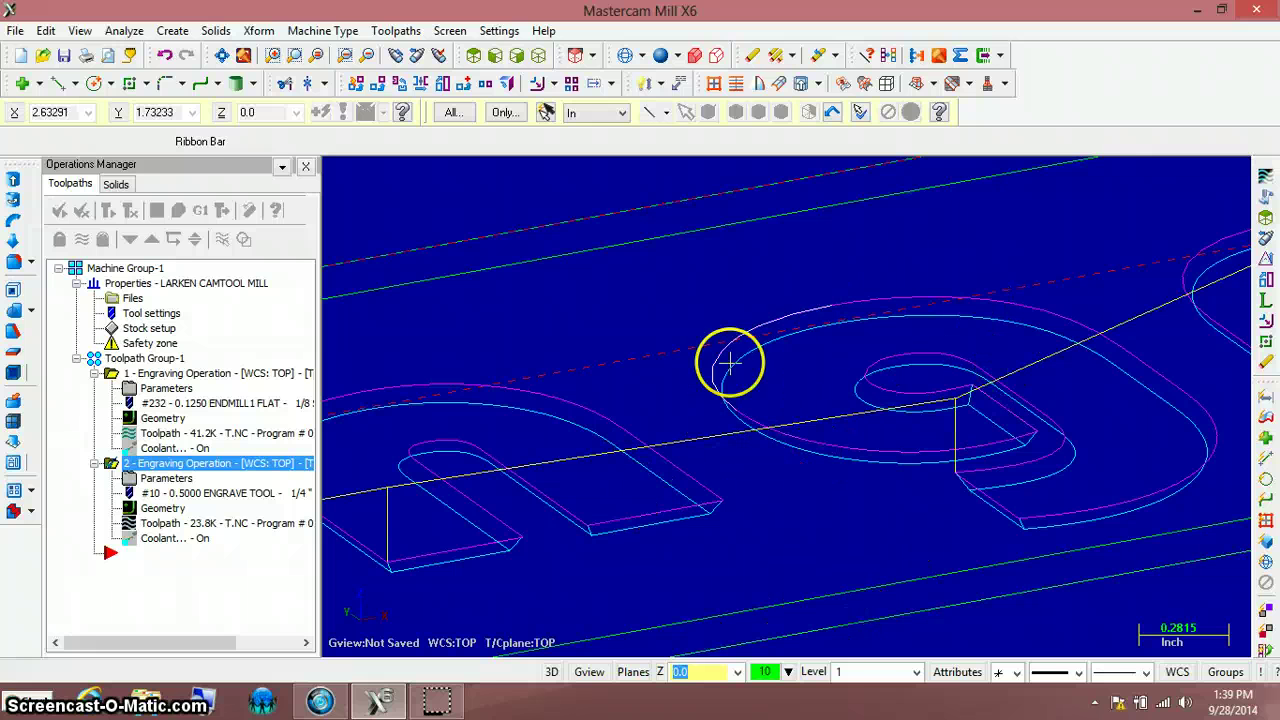
pyautogui.moveTo(1023, 314); pyautogui.dragTo(1080, 354, button='middle')
pyautogui.scroll(-3, 1088, 368)
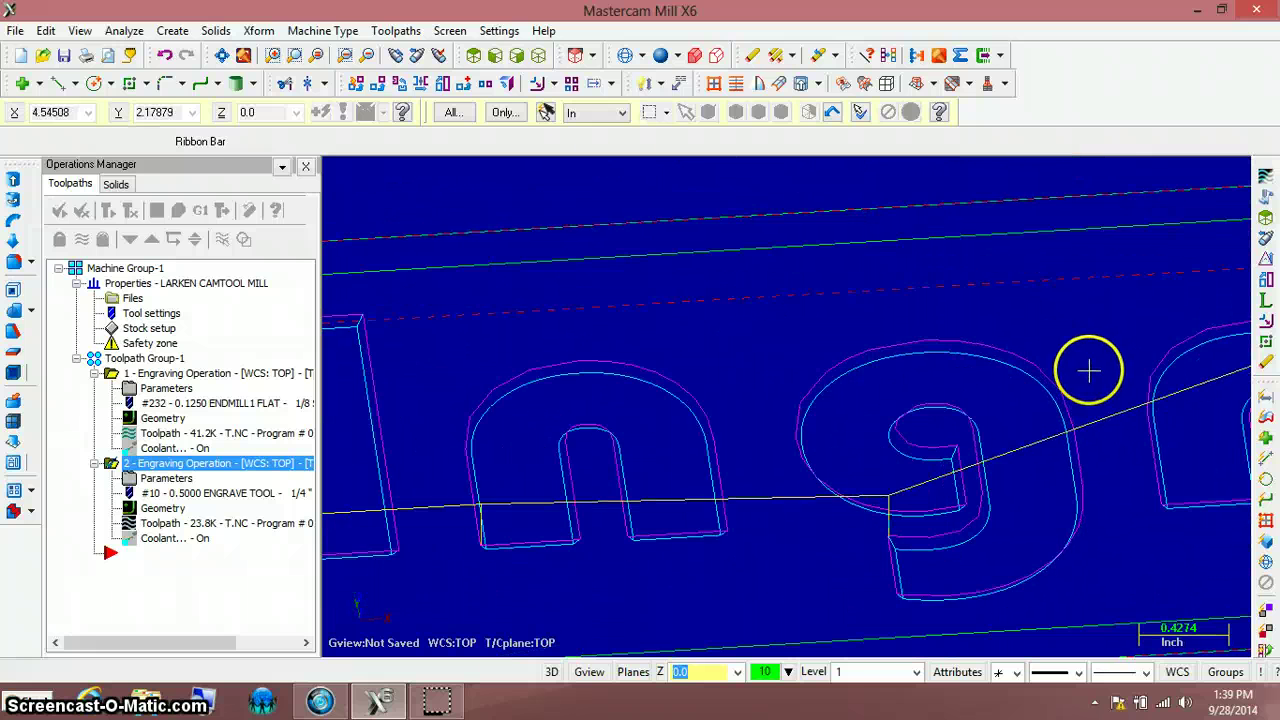
pyautogui.scroll(-5, 1084, 368)
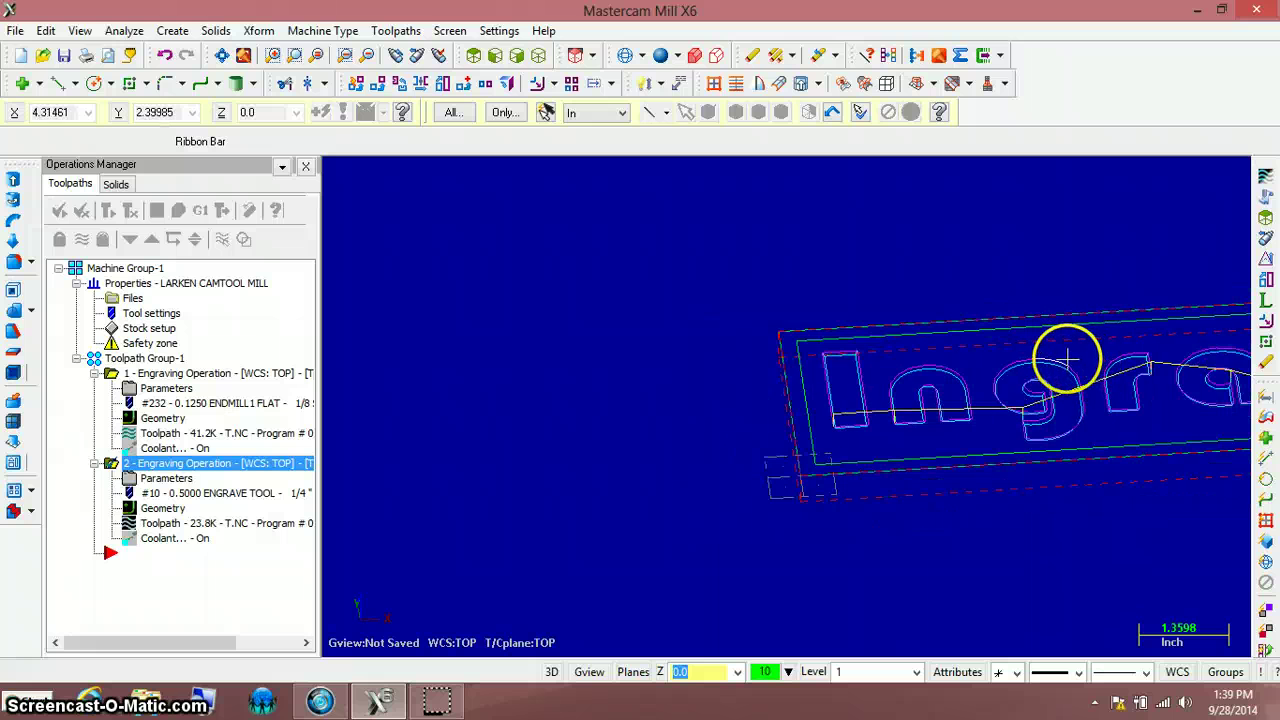
pyautogui.moveTo(1068, 358); pyautogui.dragTo(751, 340, button='middle')
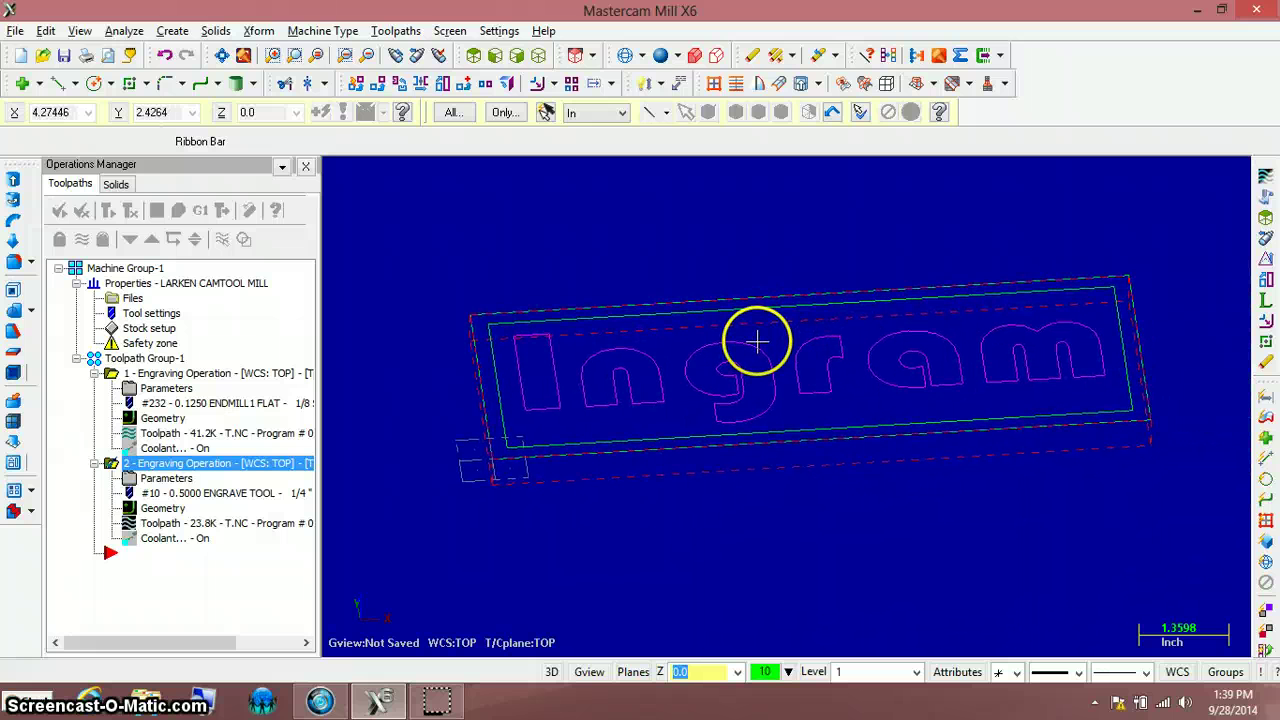
pyautogui.click(124, 464)
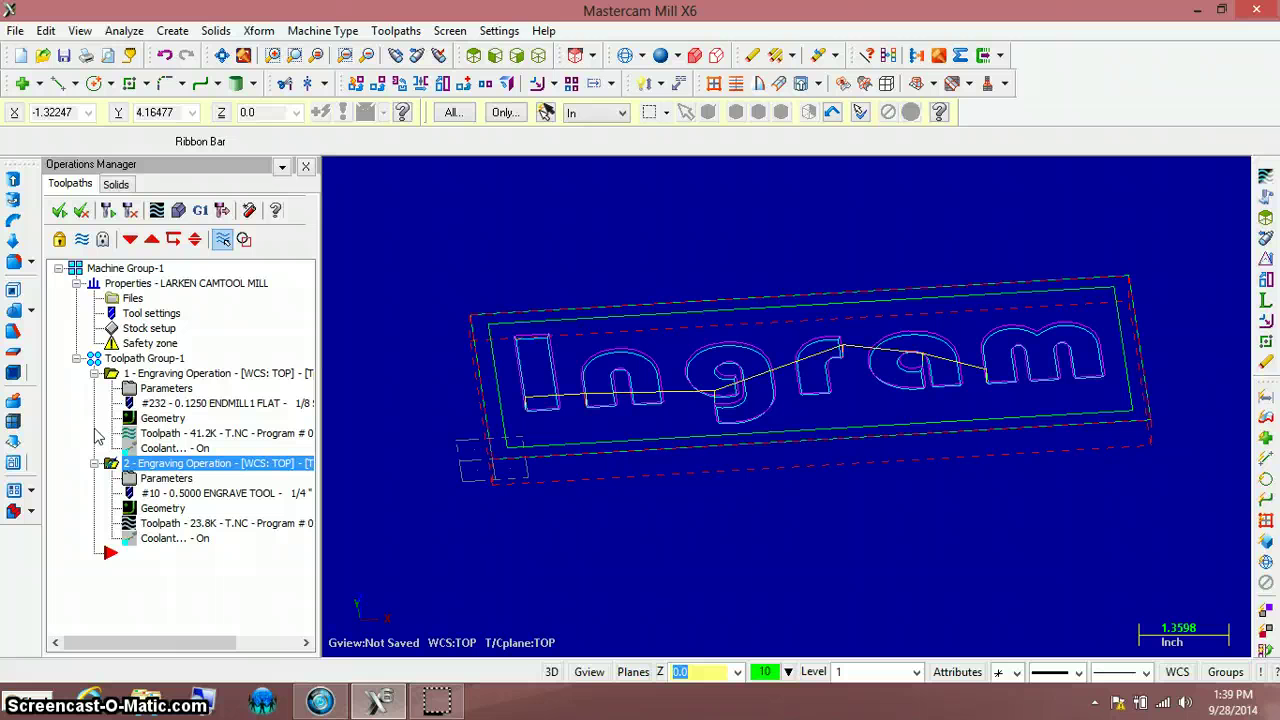
pyautogui.moveTo(95, 385)
pyautogui.mouseDown()
pyautogui.moveTo(86, 357)
pyautogui.moveTo(83, 467)
pyautogui.moveTo(97, 382)
pyautogui.mouseUp()
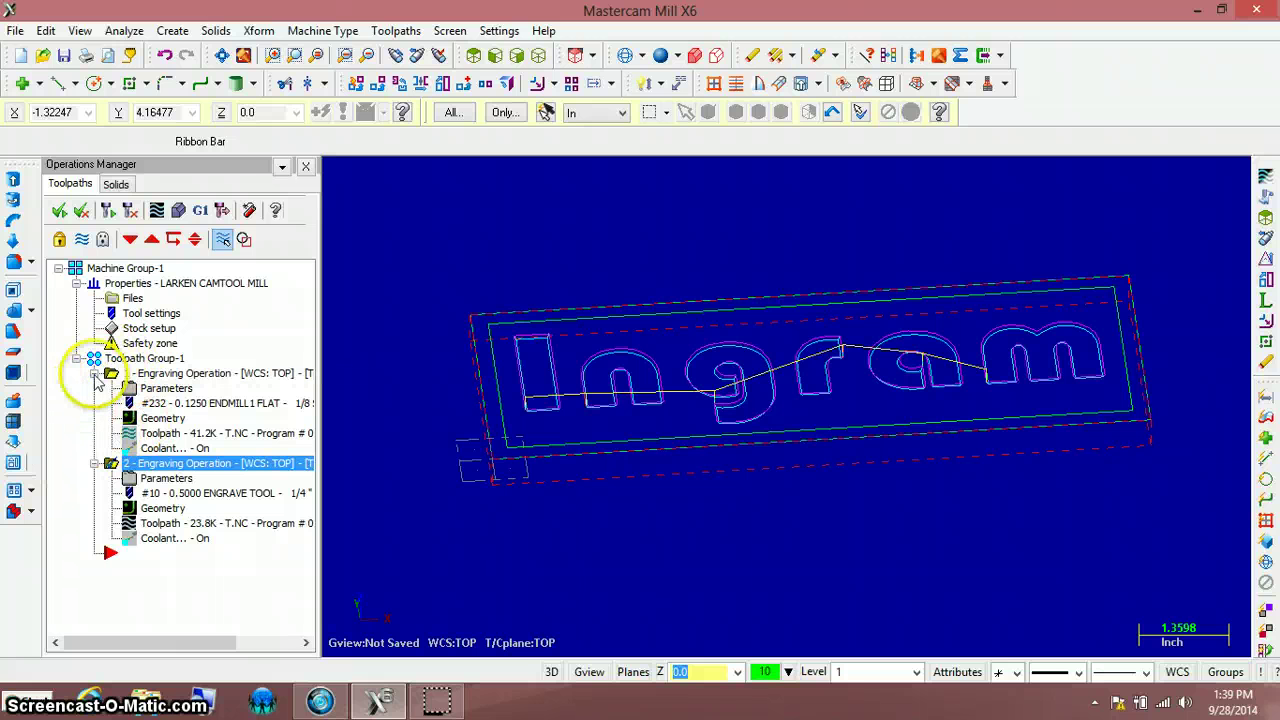
# Verify both engraving operations to completion, inspect the engraved Ingram stock from another angle, then accept
pyautogui.click(60, 211)
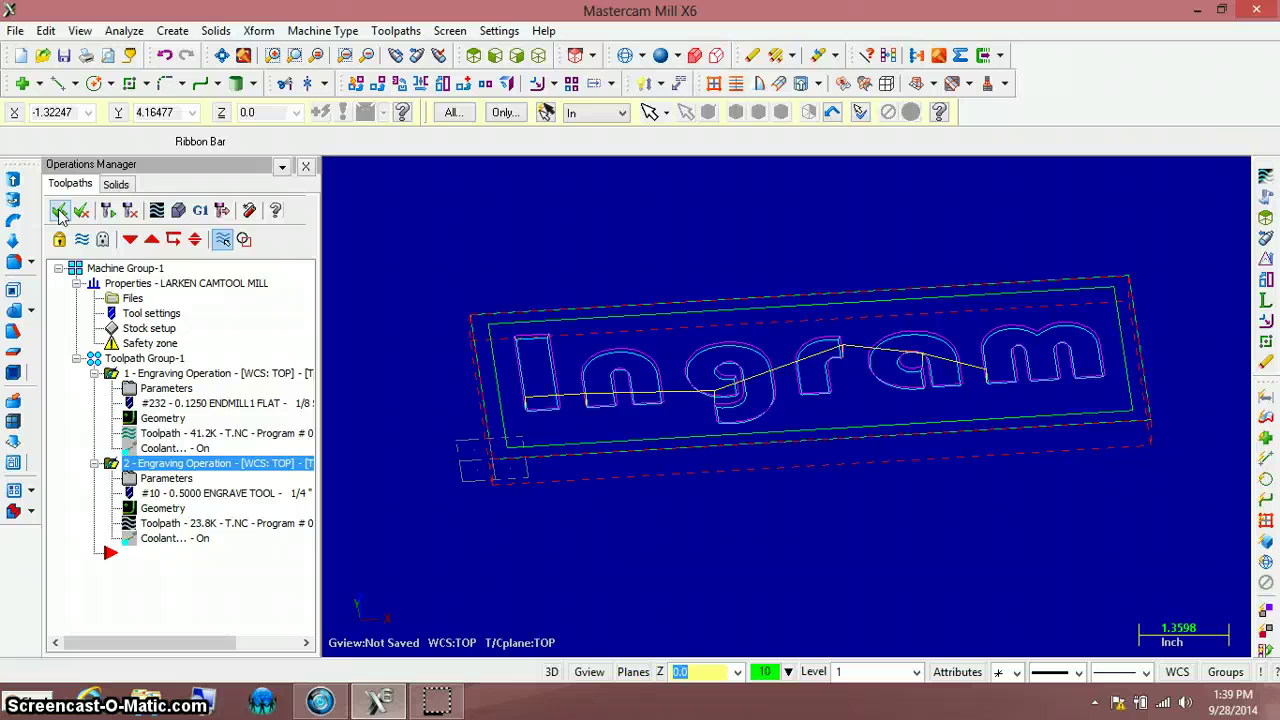
pyautogui.moveTo(110, 374); pyautogui.dragTo(110, 466)
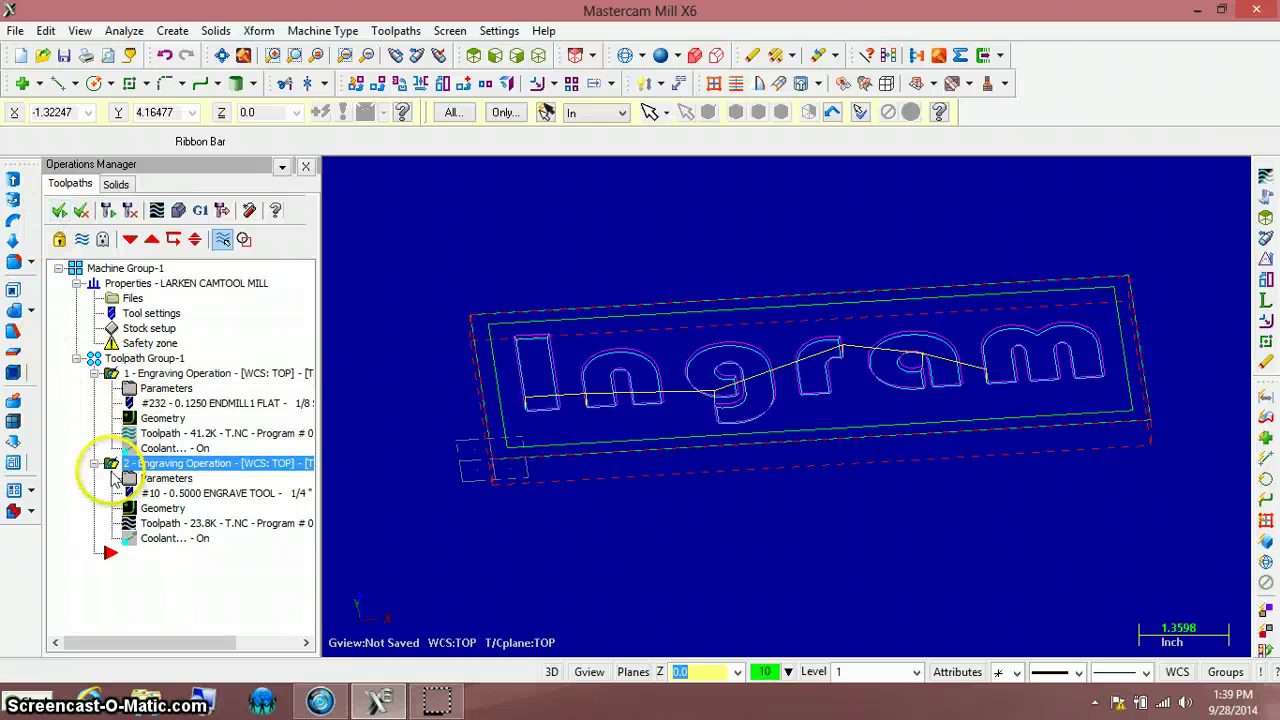
pyautogui.click(178, 212)
pyautogui.click(140, 78)
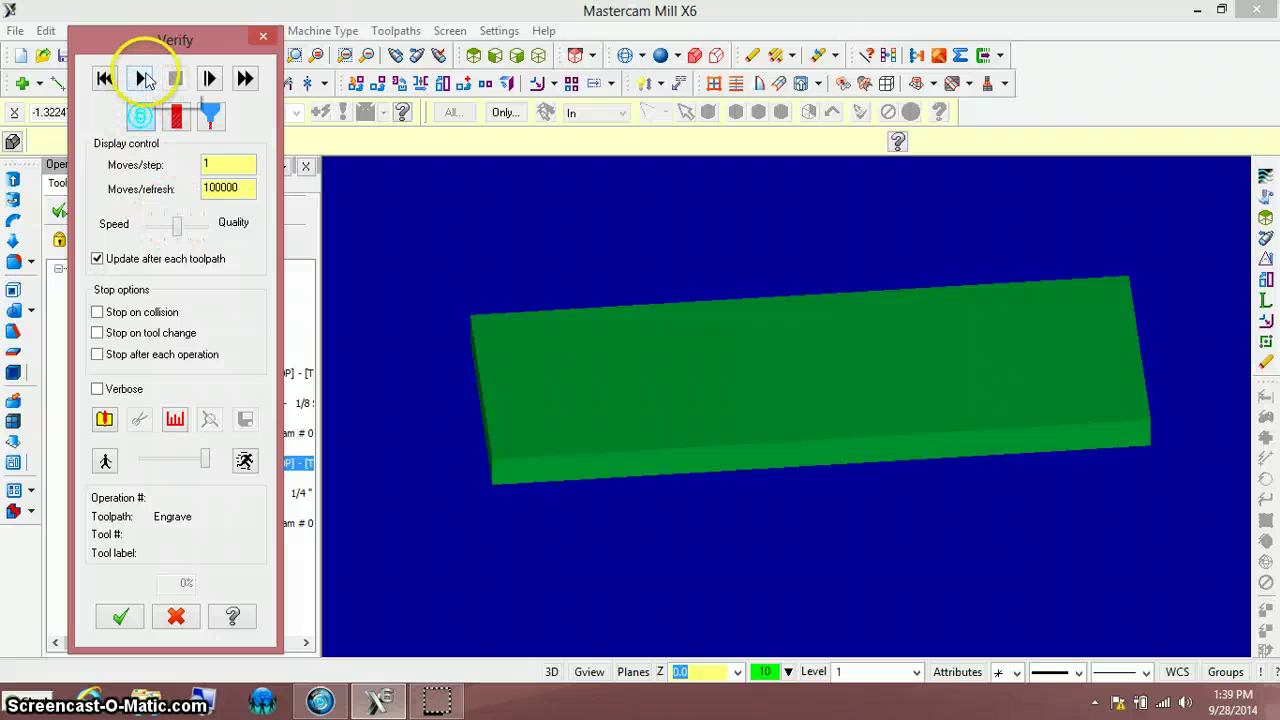
pyautogui.moveTo(672, 309); pyautogui.dragTo(851, 434, button='middle')
pyautogui.scroll(8, 745, 376)
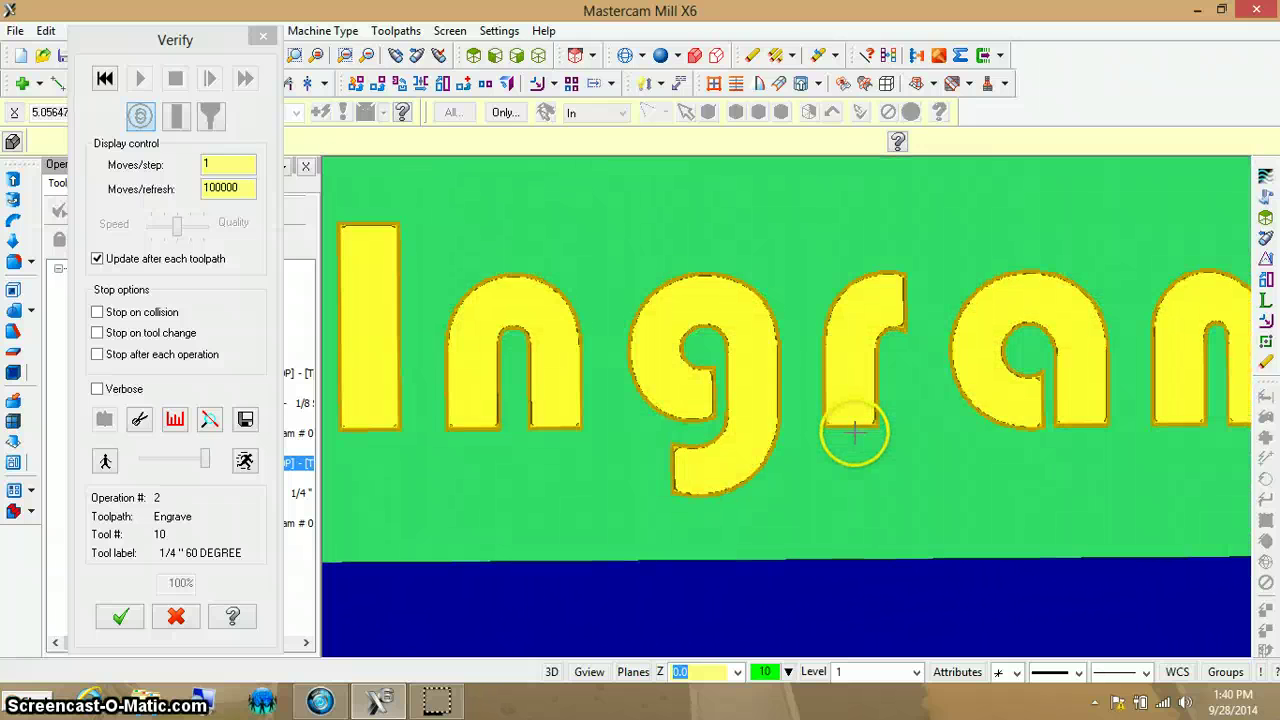
pyautogui.scroll(-4, 846, 431)
pyautogui.scroll(2, 1094, 240)
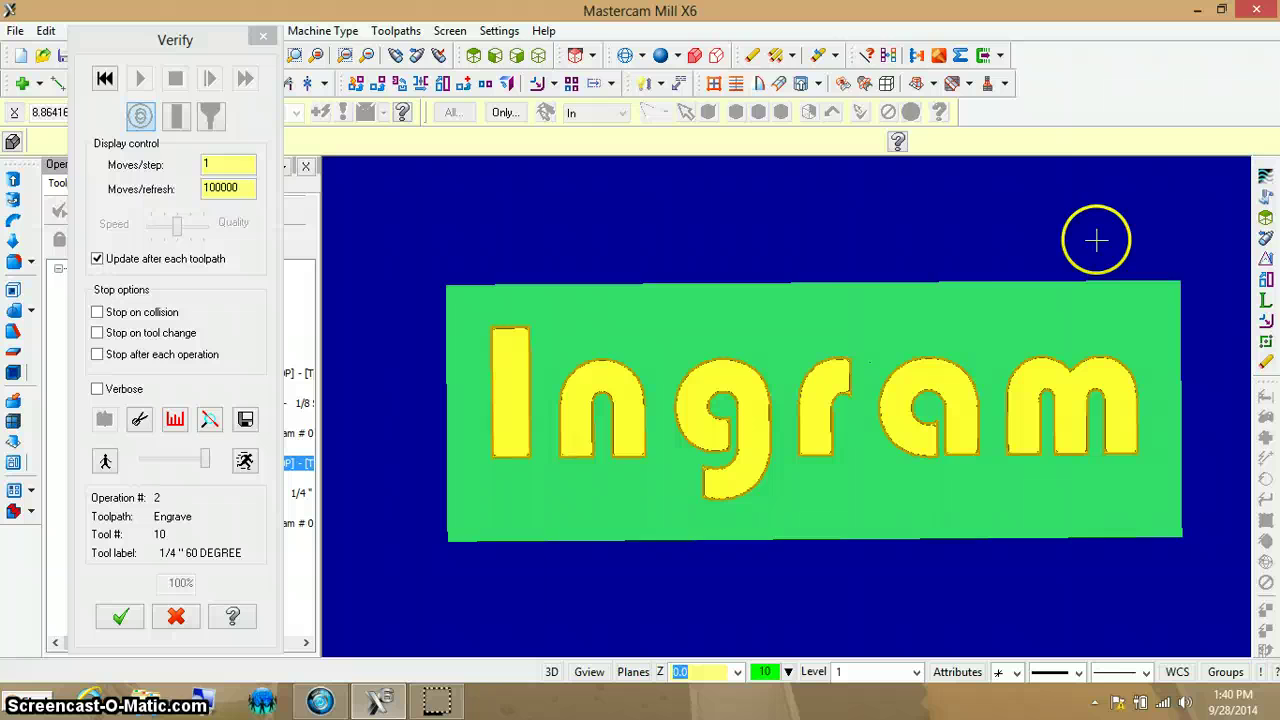
pyautogui.click(120, 616)
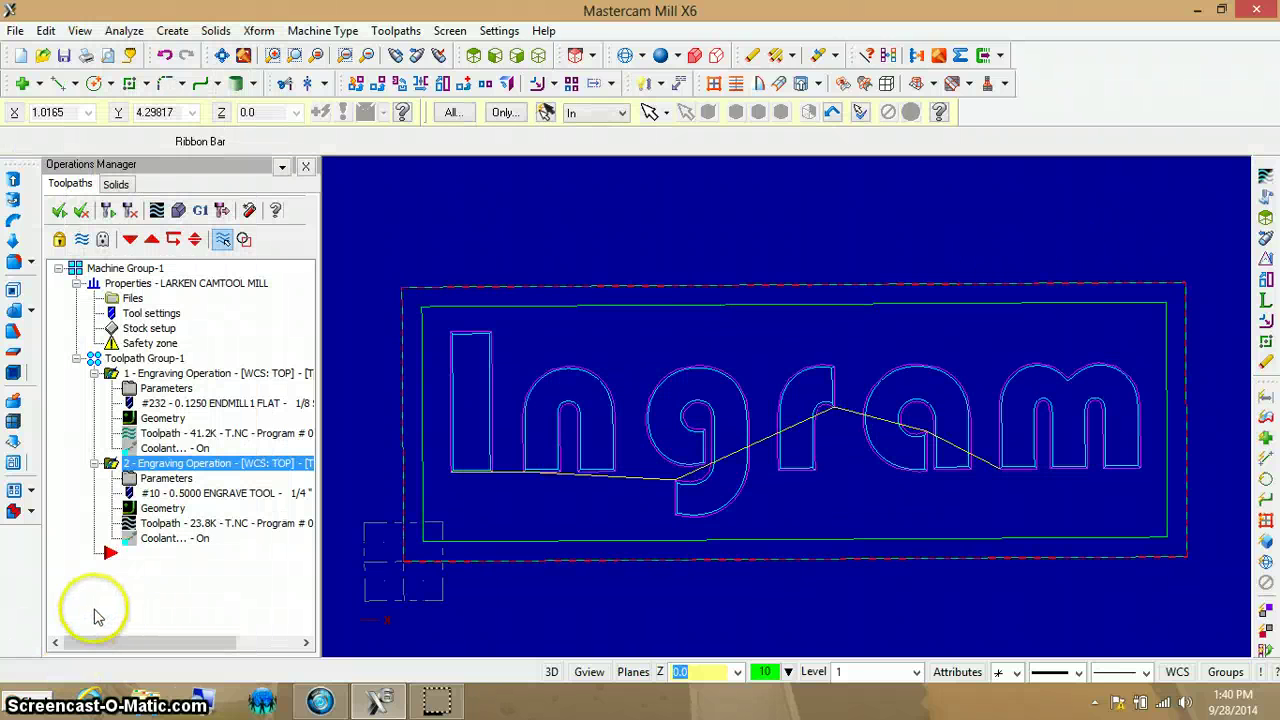
# Compare operation 1 and operation 2 toolpaths, finishing with only operation 1 selected
pyautogui.click(100, 372)
pyautogui.click(114, 468)
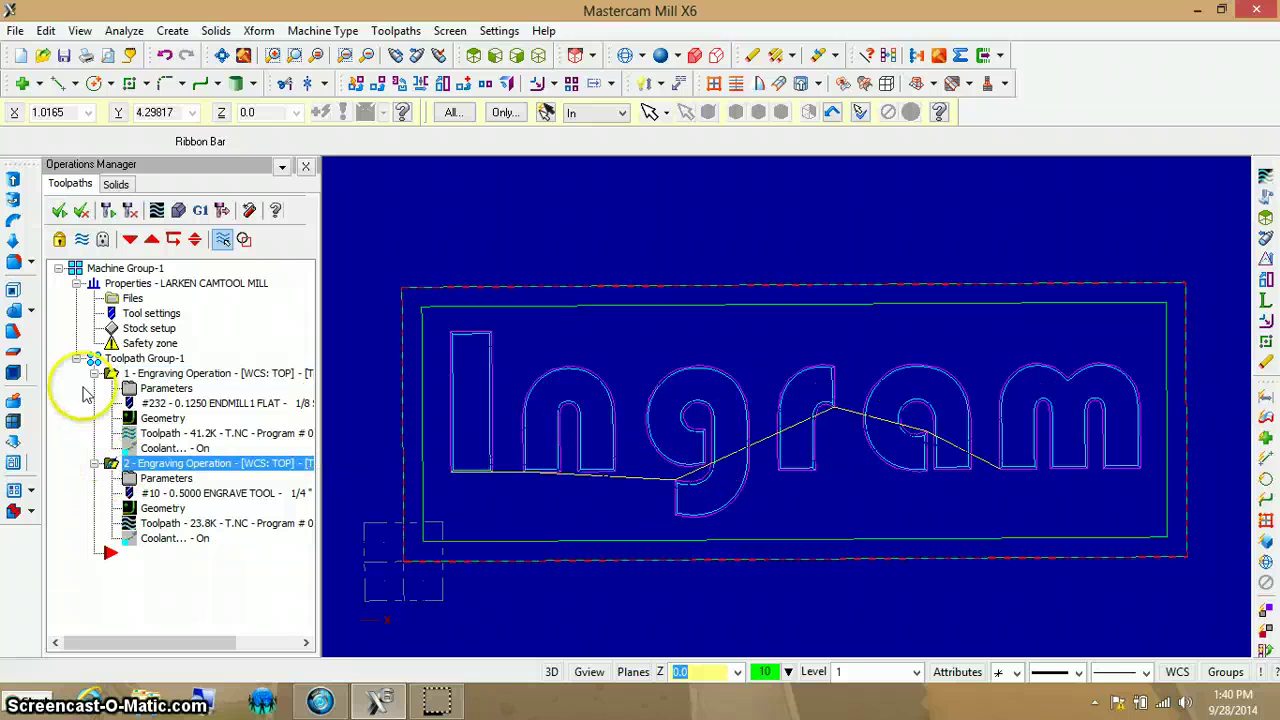
pyautogui.click(113, 375)
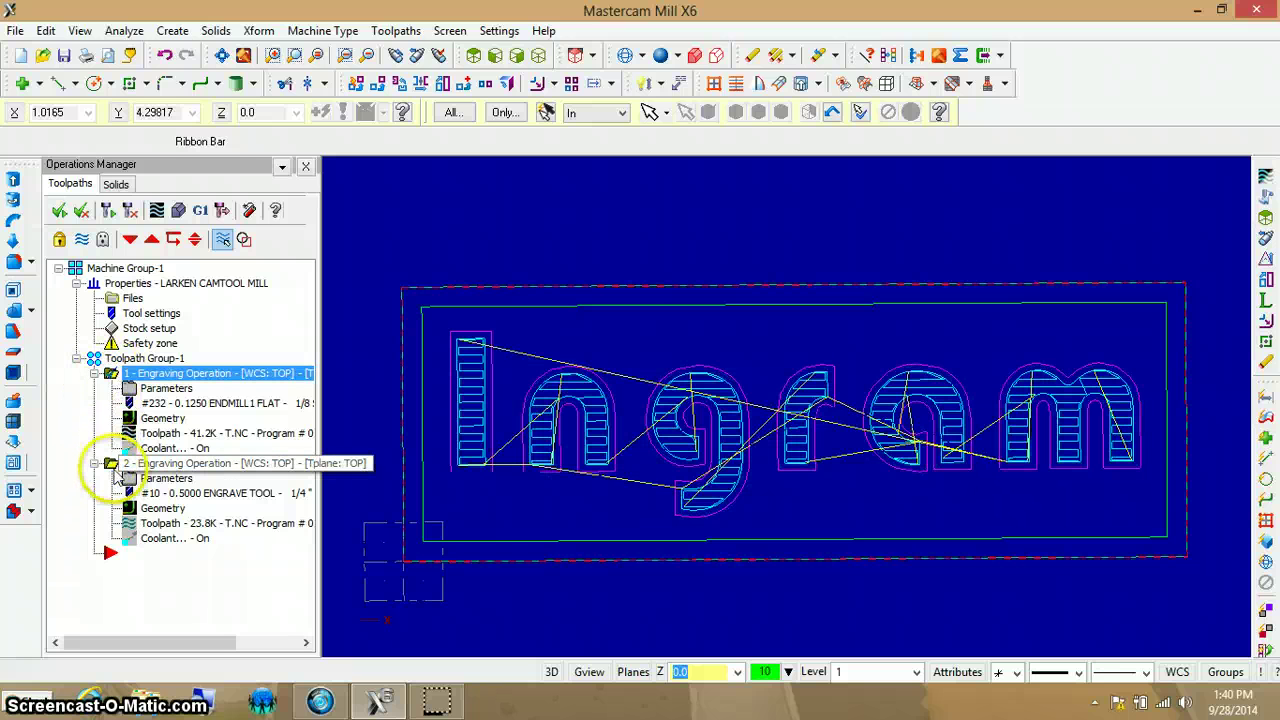
pyautogui.click(110, 463)
pyautogui.click(112, 373)
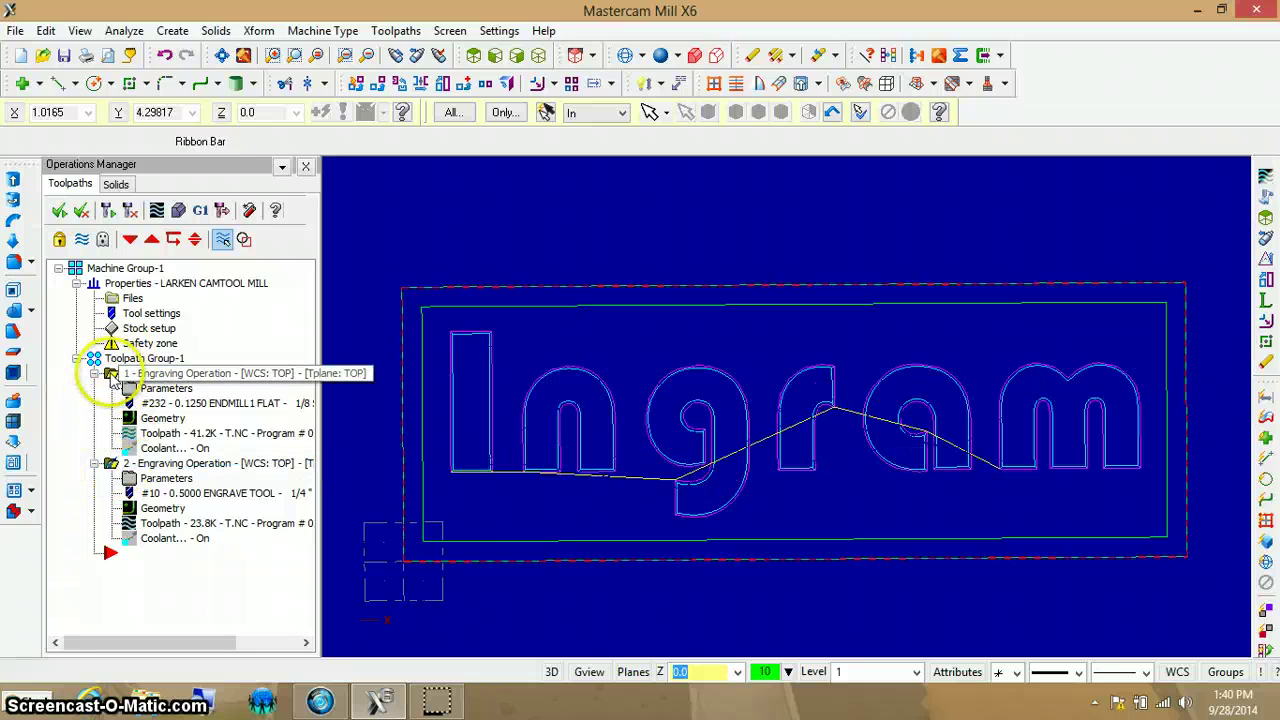
pyautogui.click(109, 465)
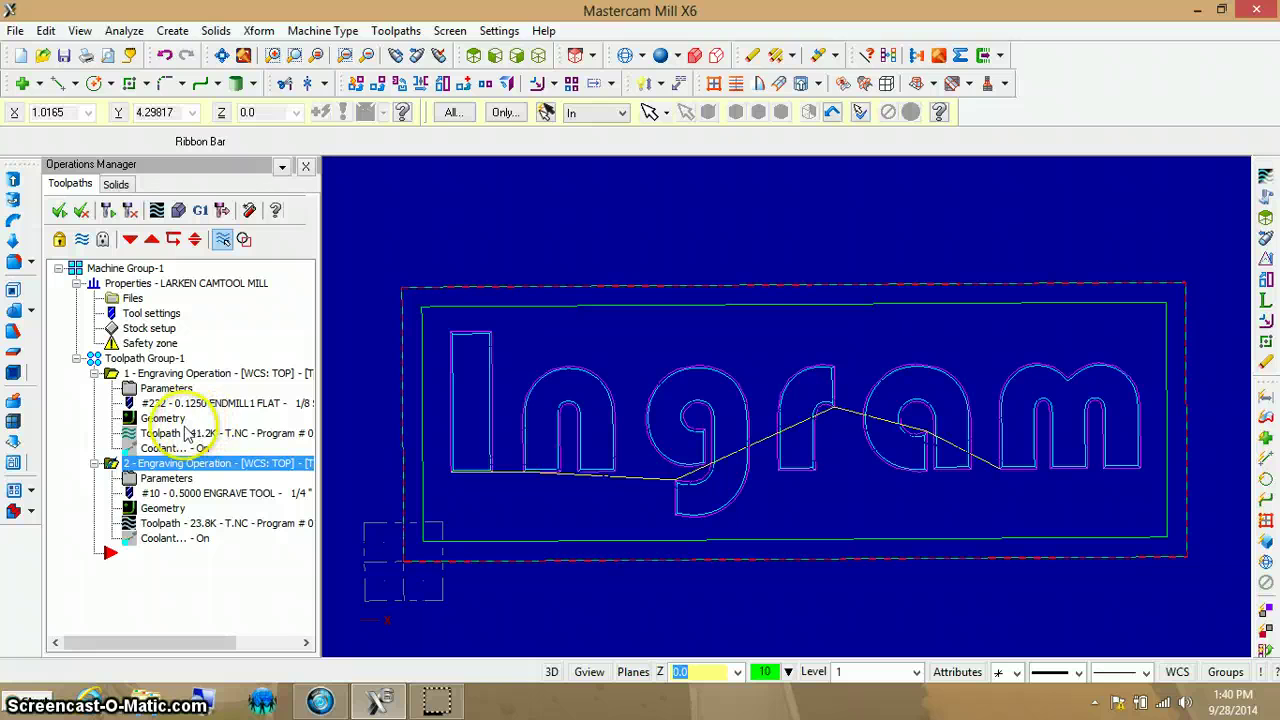
pyautogui.click(108, 376)
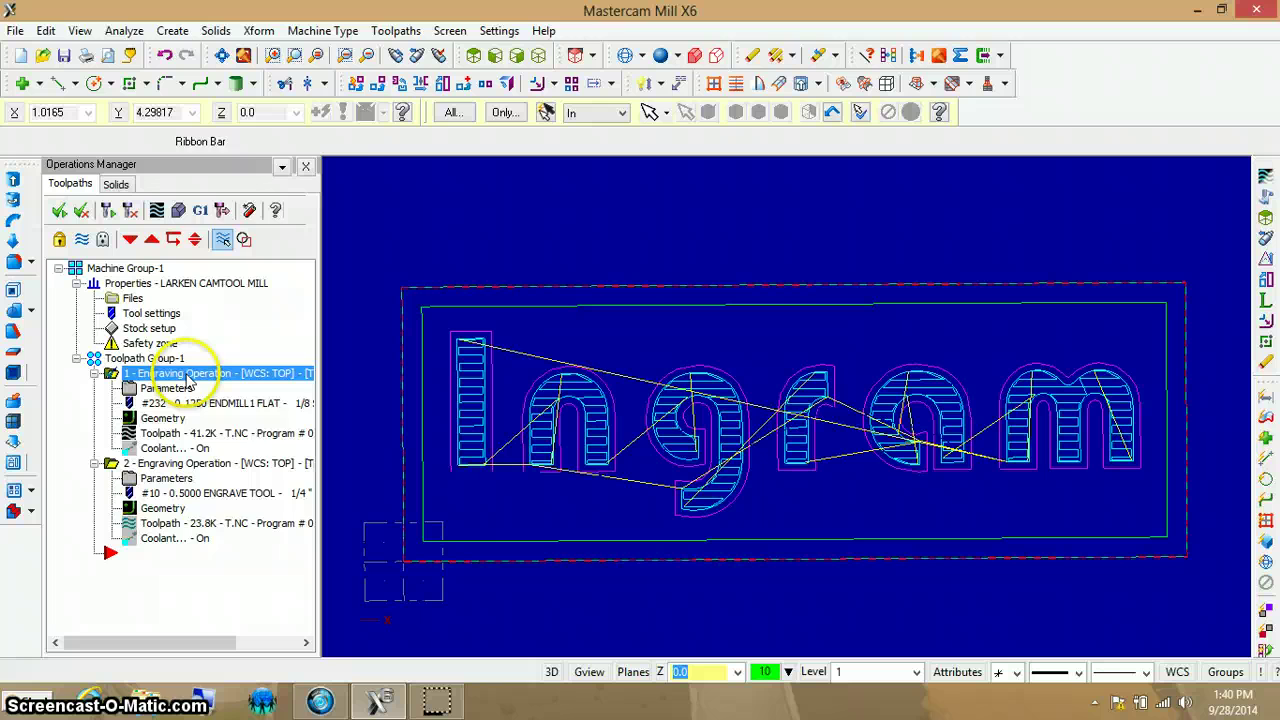
# Change the first operation's NC file name from T.NC to 'Ingram 125 straight bit'
pyautogui.rightClick(193, 384)
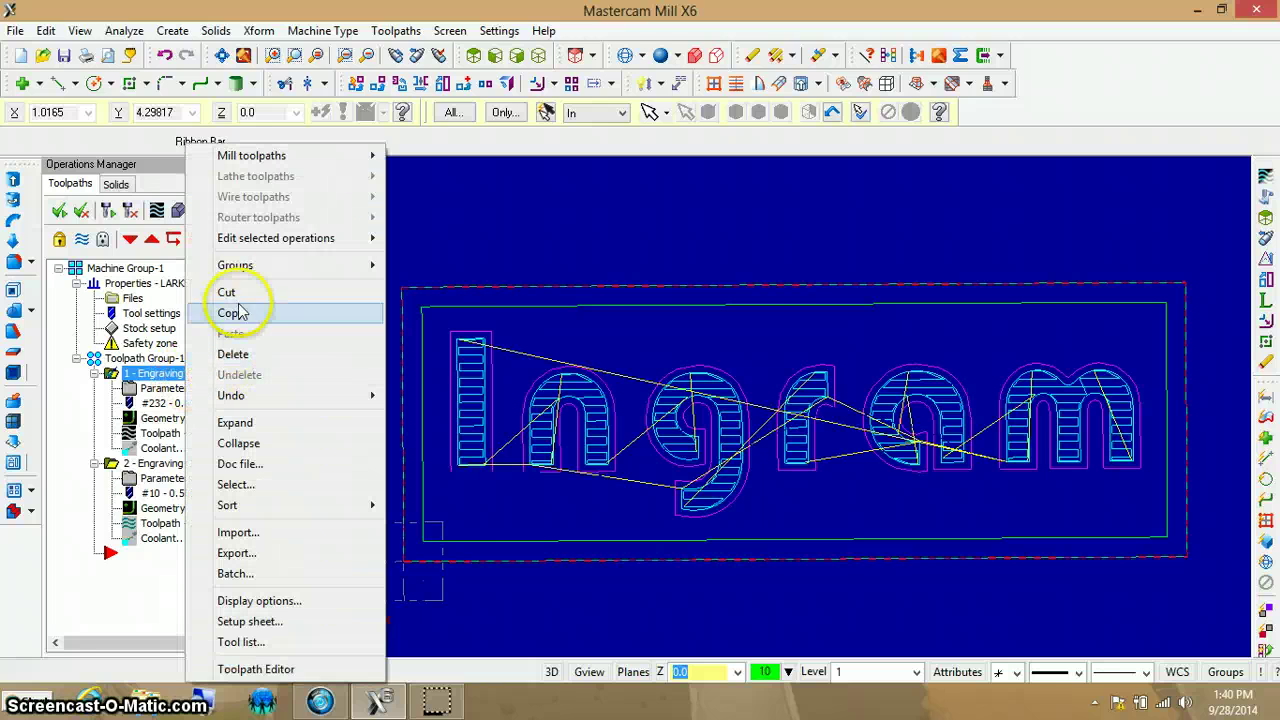
pyautogui.moveTo(258, 247)
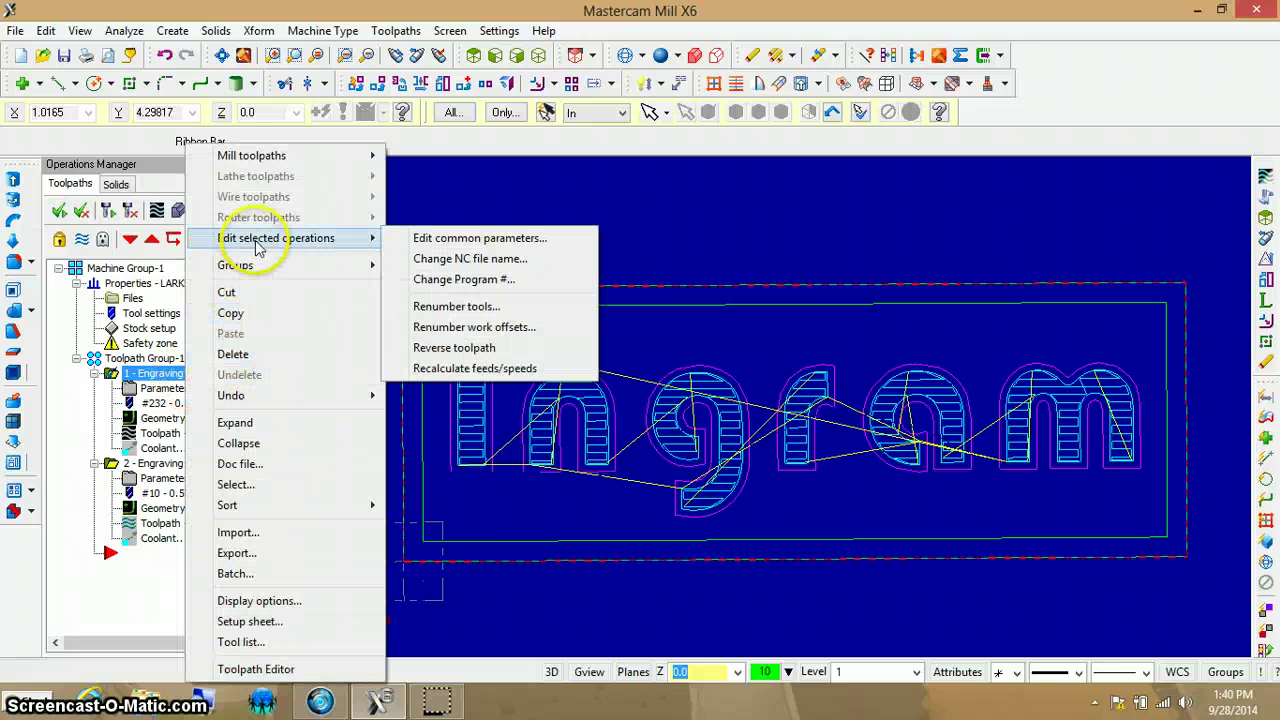
pyautogui.click(480, 262)
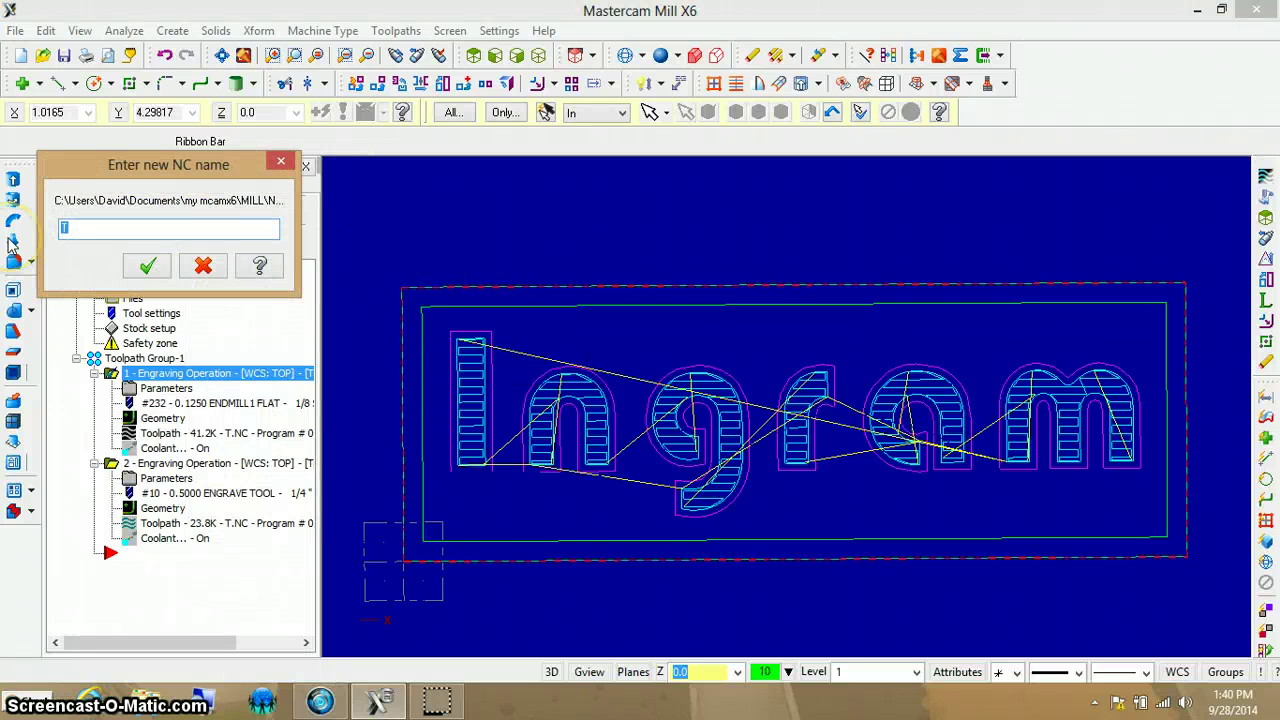
pyautogui.write('Ingram 125')
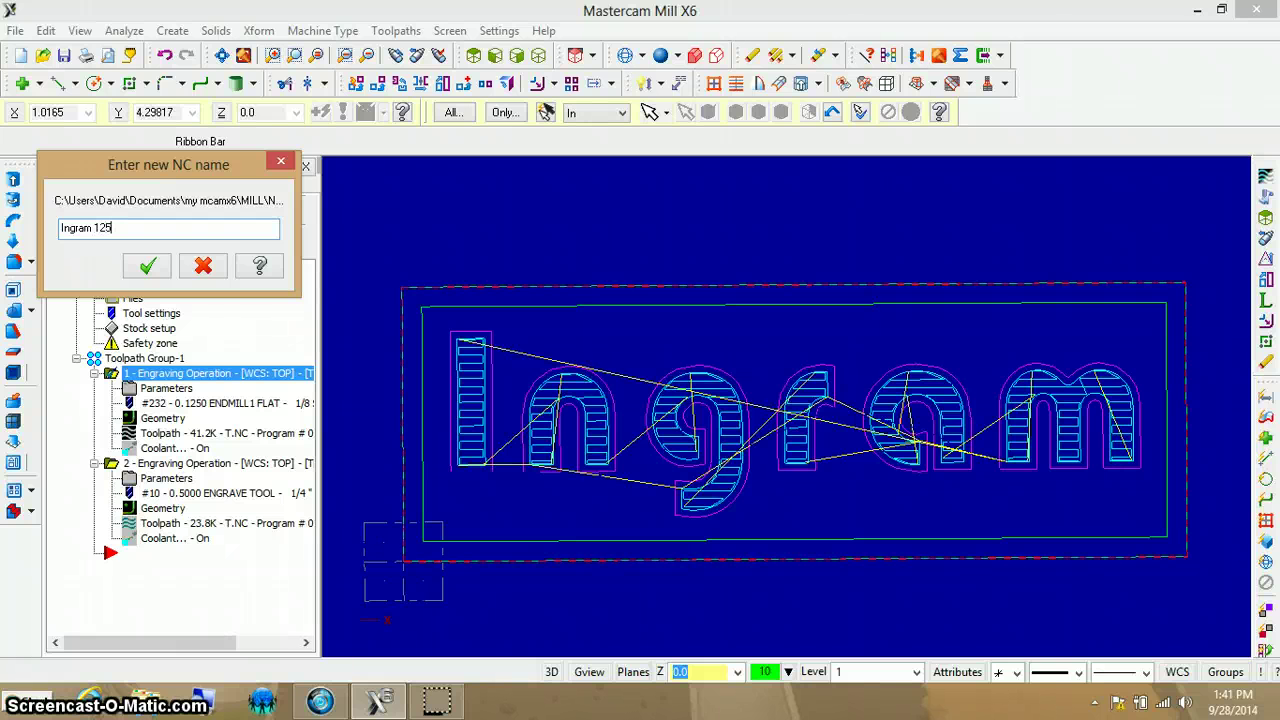
pyautogui.write('straight bit')
pyautogui.click(95, 228)
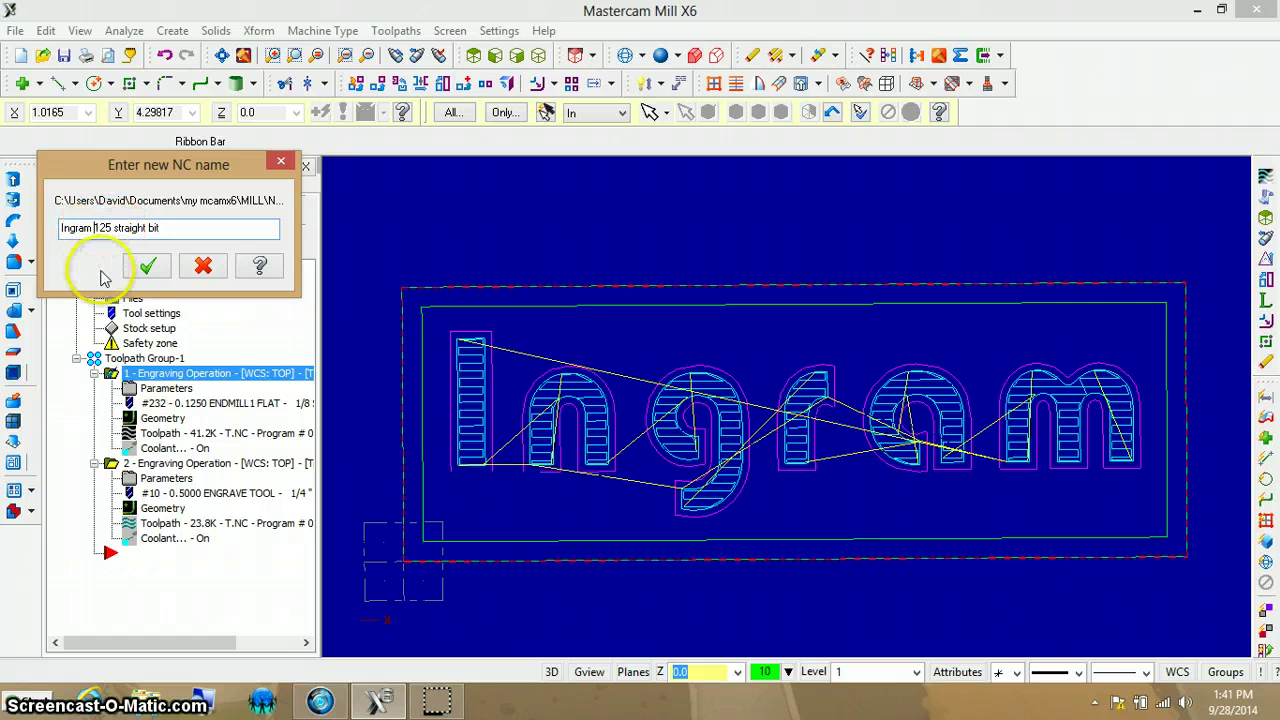
pyautogui.press('BackSpace')
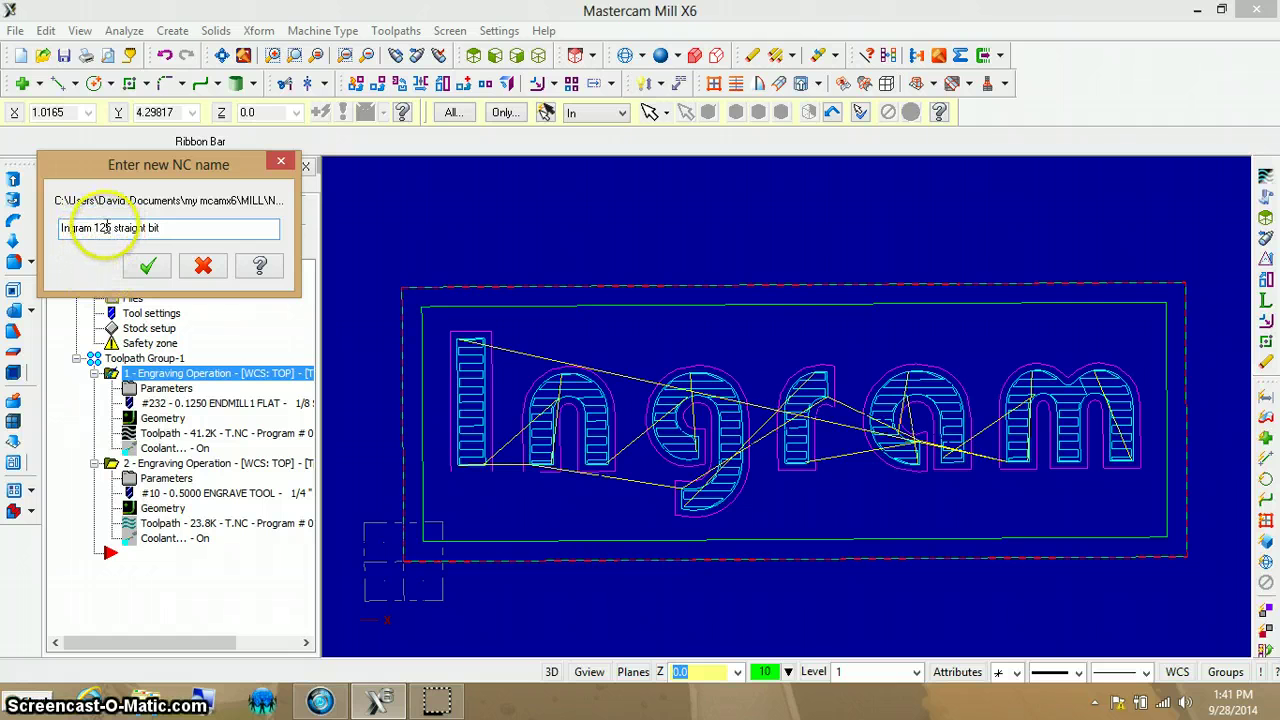
pyautogui.write('1')
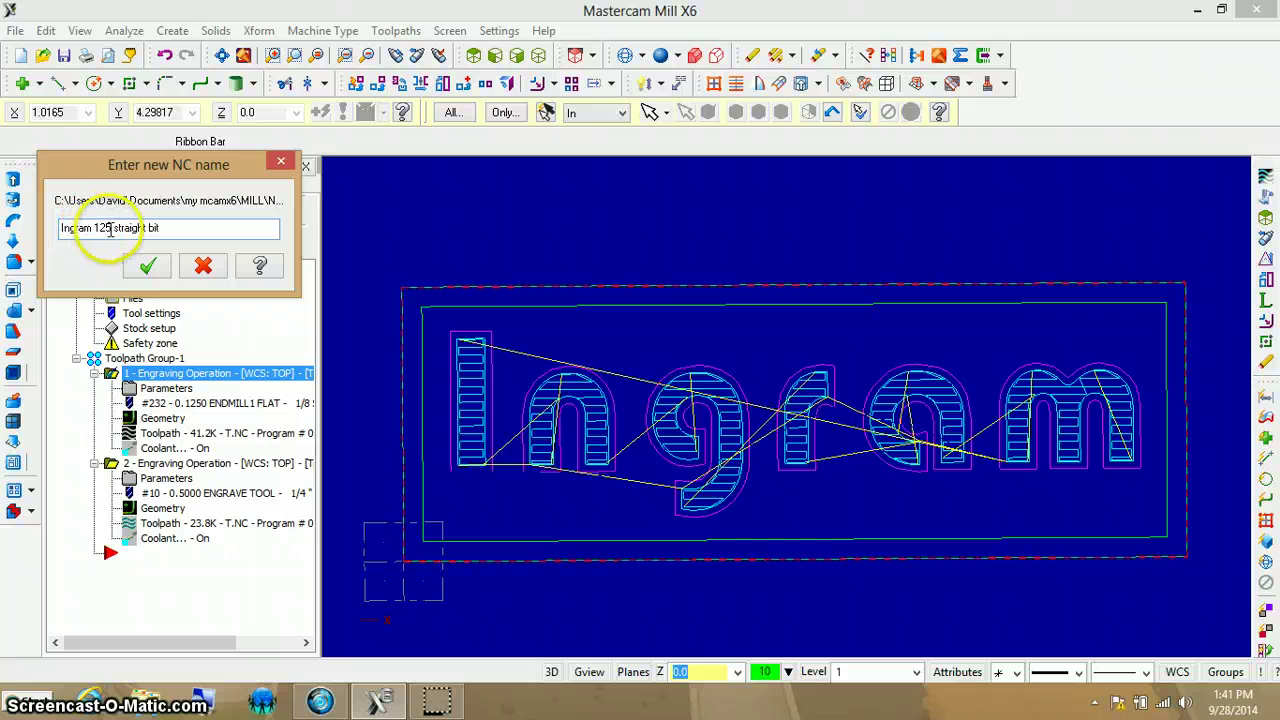
pyautogui.click(152, 229)
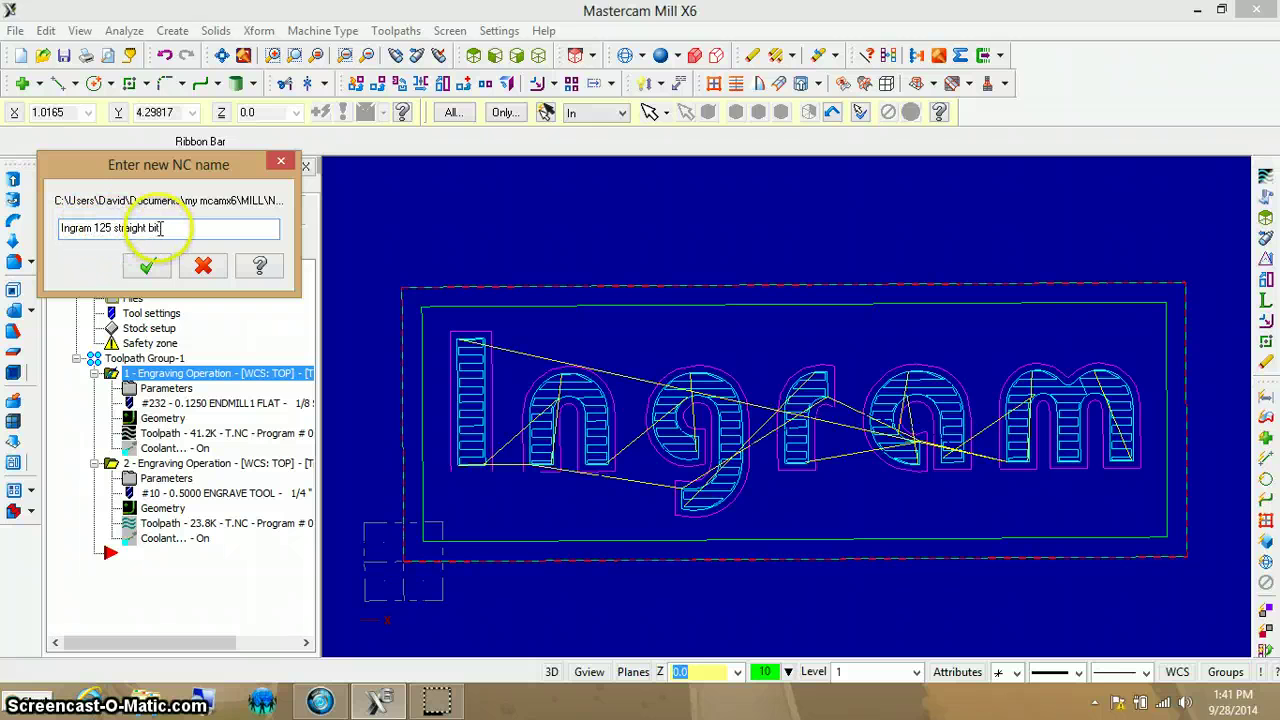
pyautogui.click(147, 266)
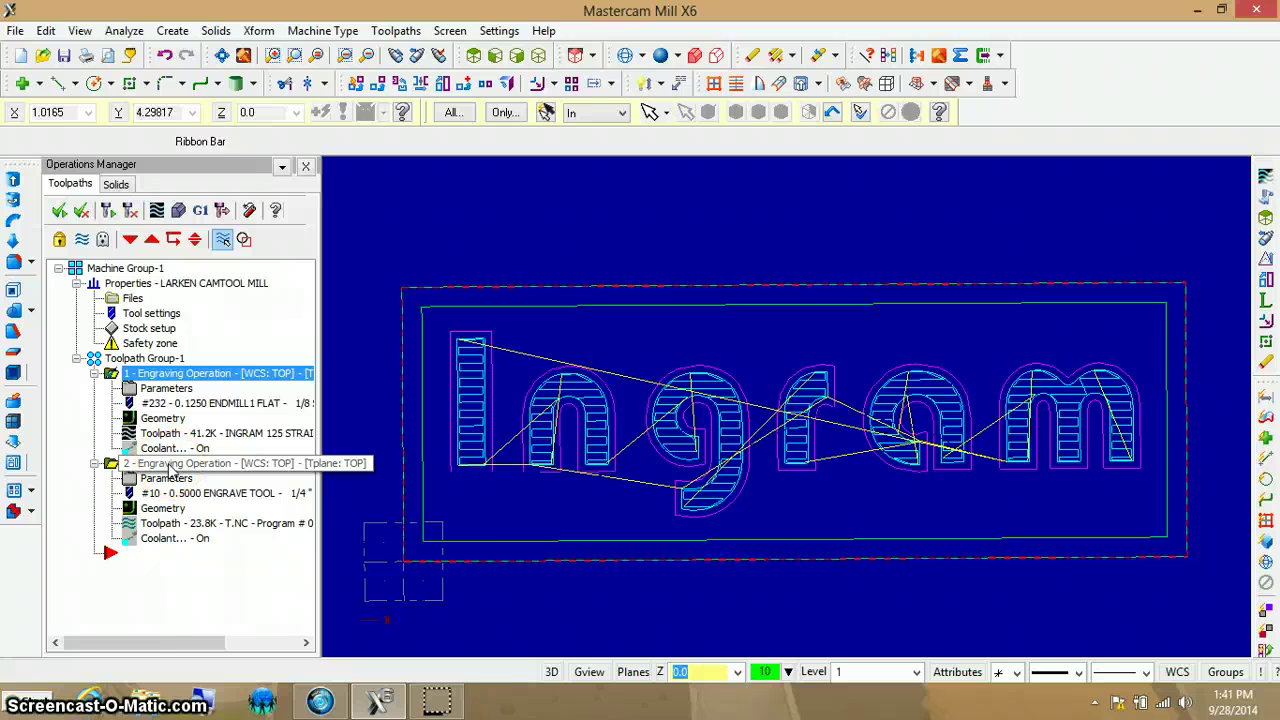
# Select operation 2 and change its NC file name to 'Ingram 005 engraving bit'
pyautogui.click(108, 470)
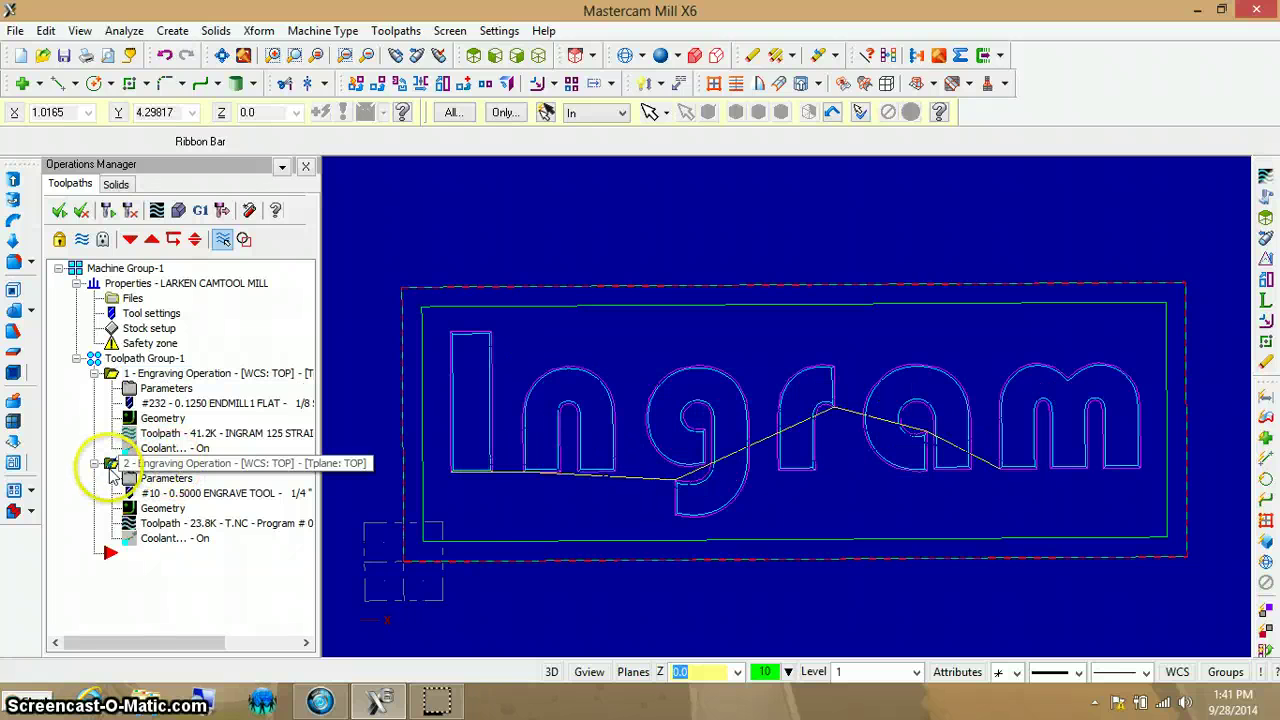
pyautogui.click(180, 465)
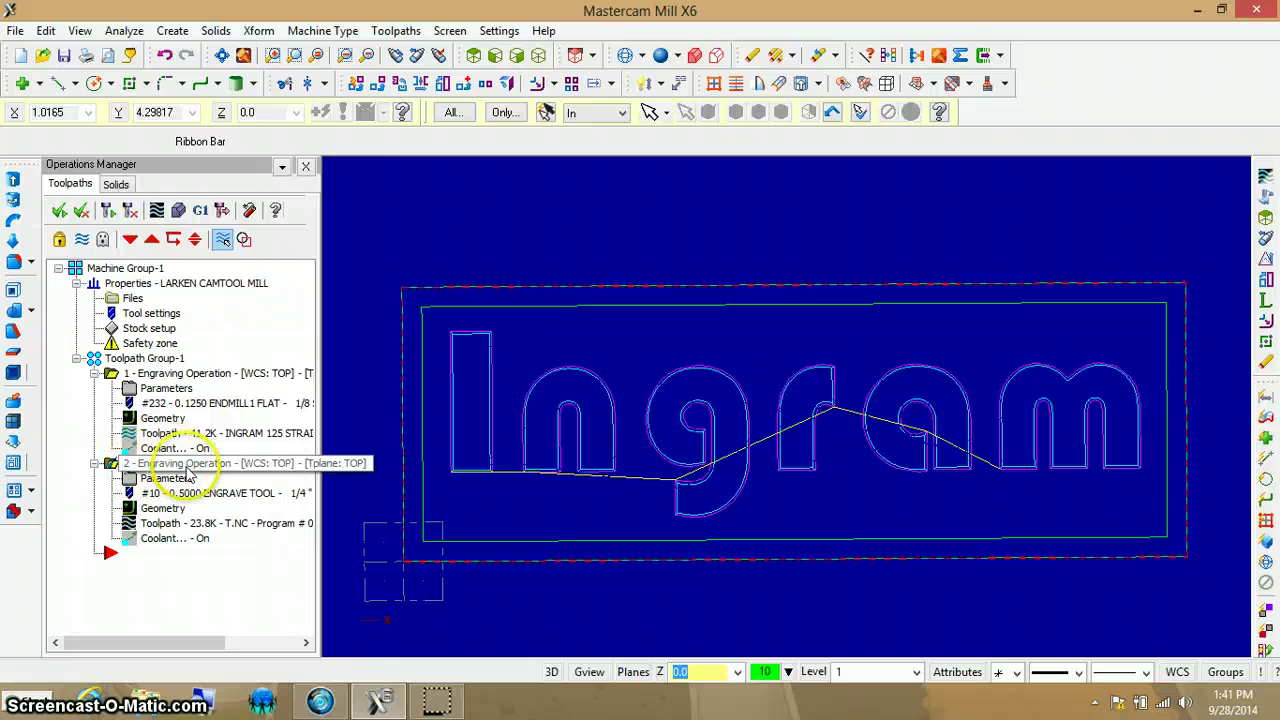
pyautogui.rightClick(190, 478)
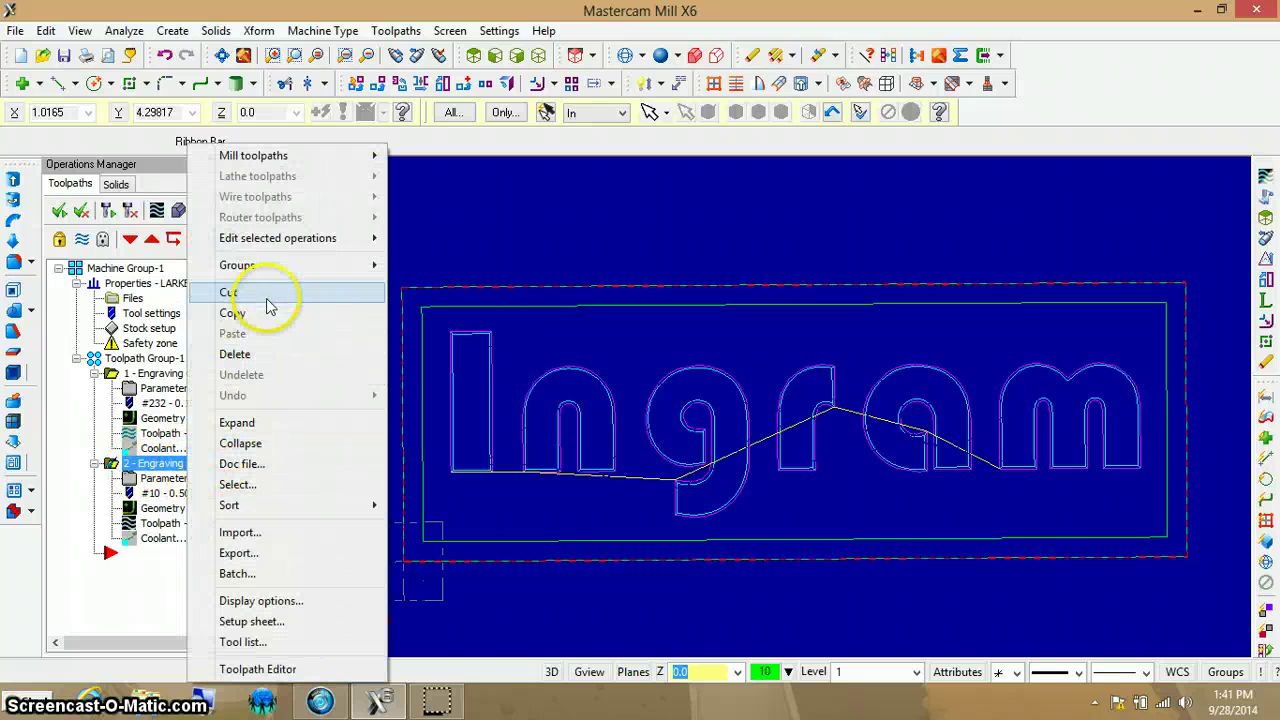
pyautogui.moveTo(288, 245)
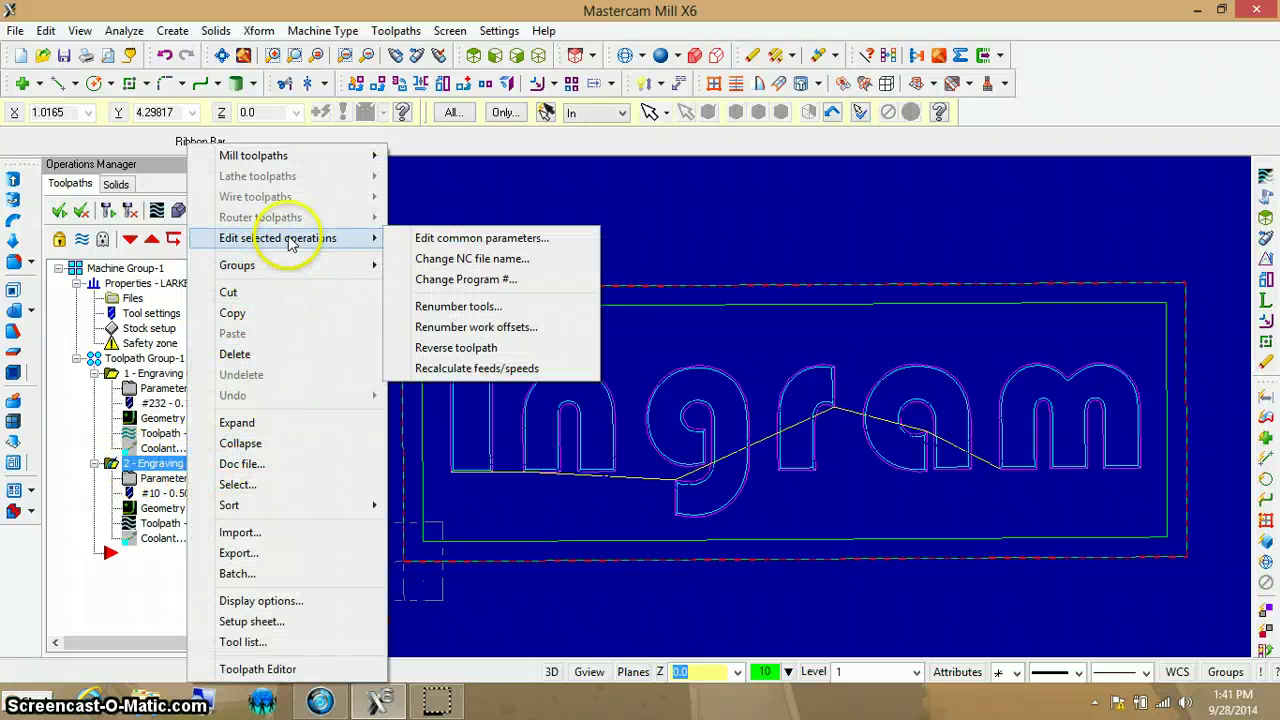
pyautogui.click(468, 260)
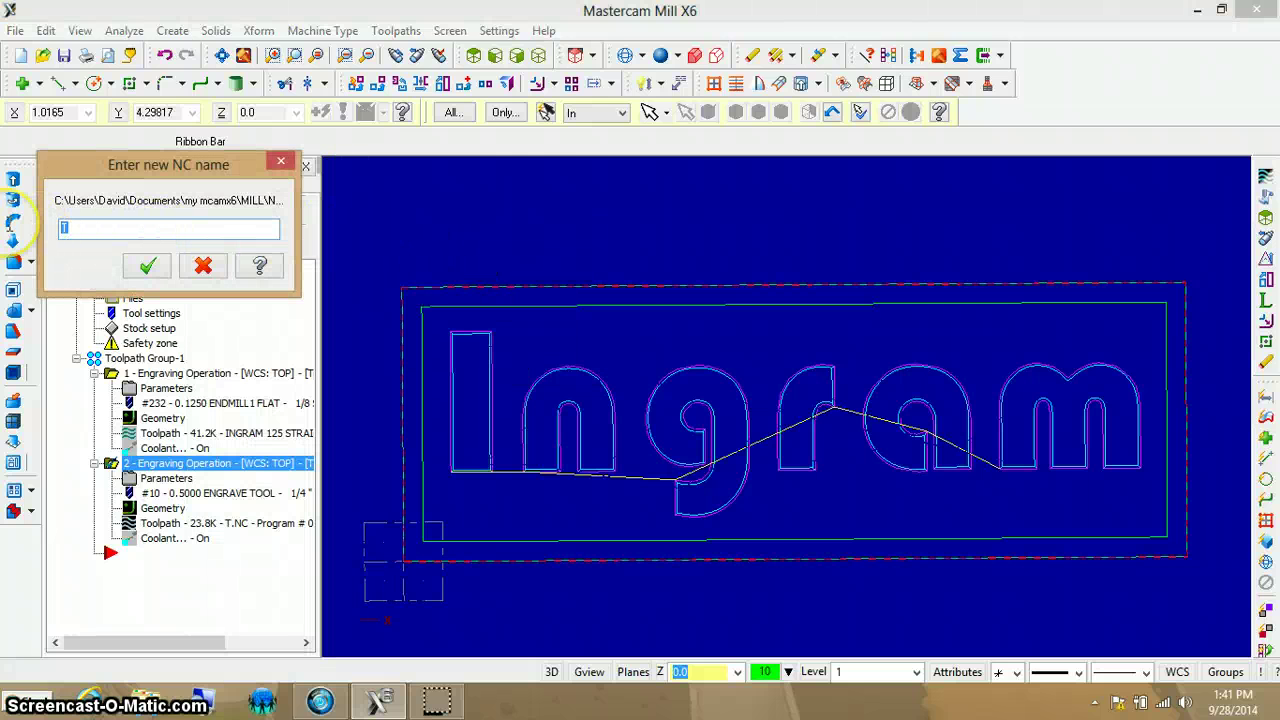
pyautogui.write('Ingram')
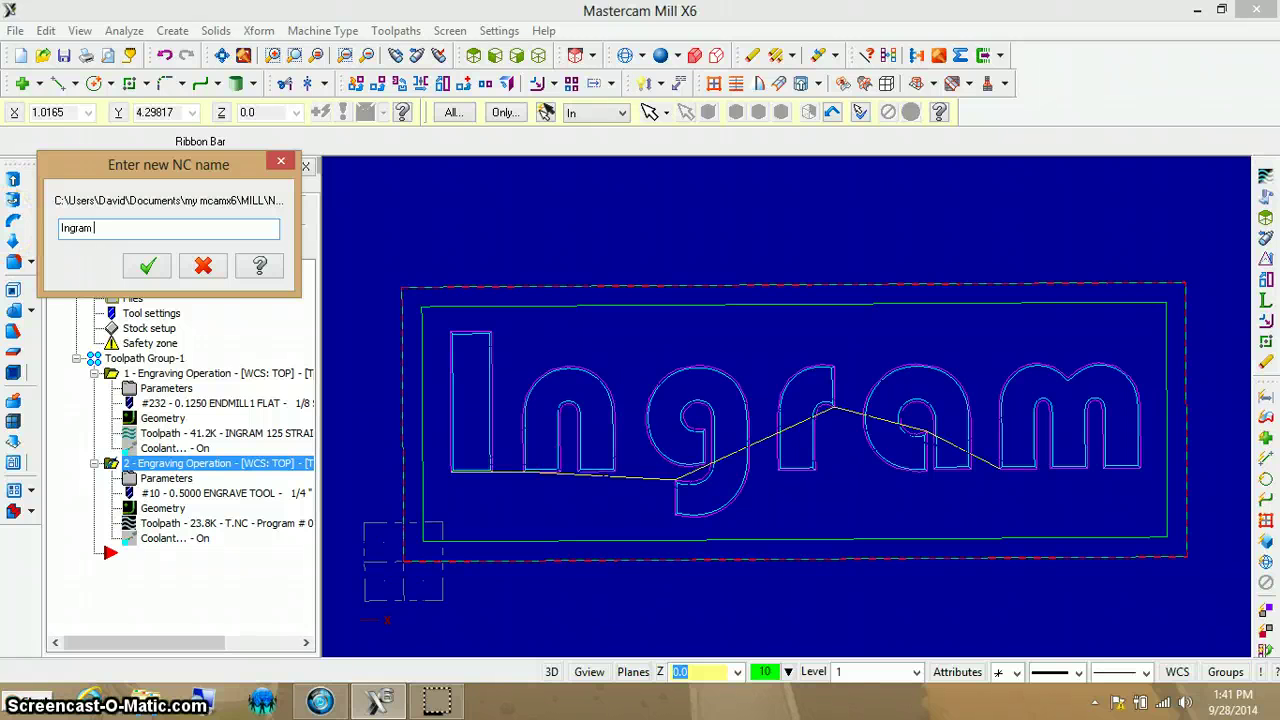
pyautogui.write(' 005 engraving bit')
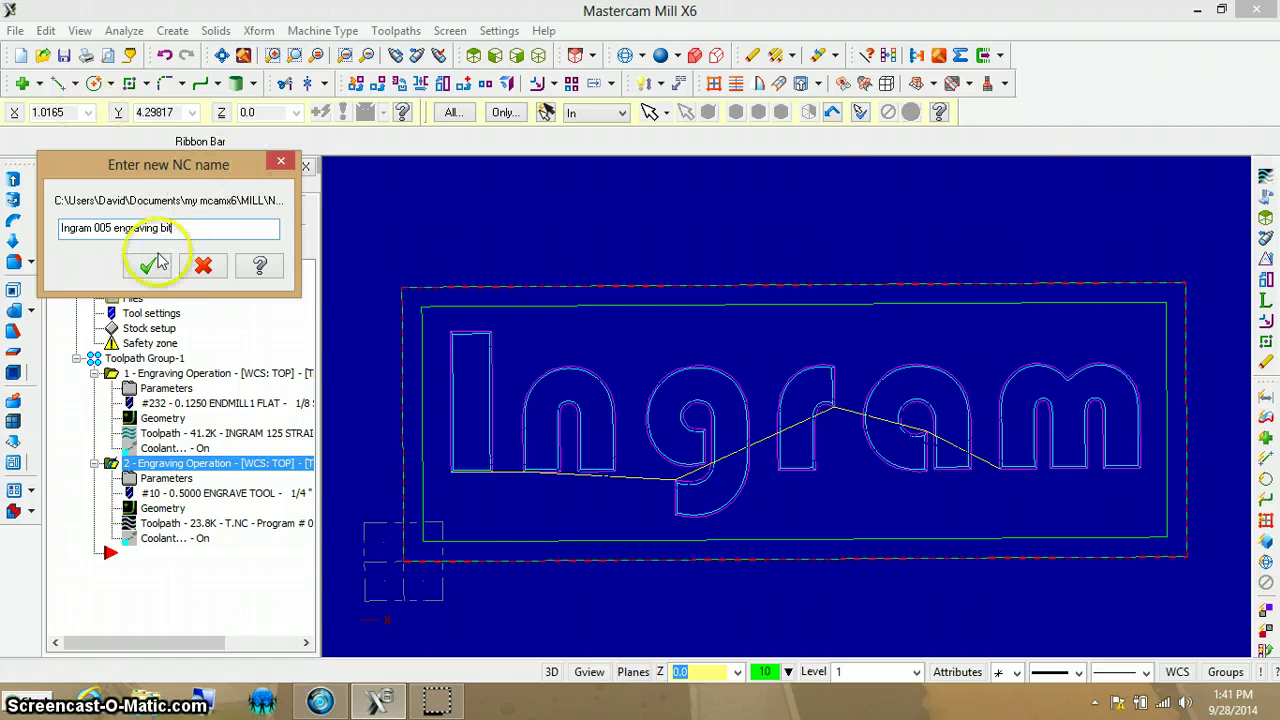
pyautogui.click(147, 265)
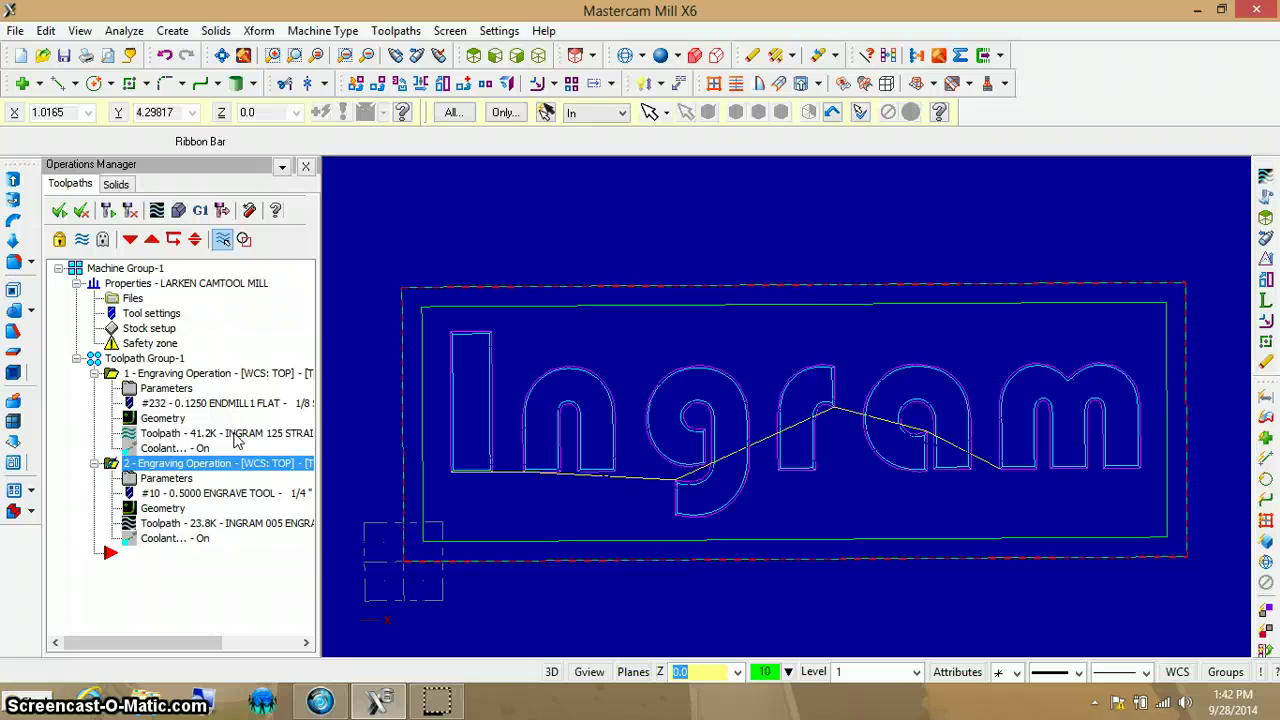
# Select the engraving operations and post them with Post selected operations (G1)
pyautogui.moveTo(235, 440); pyautogui.dragTo(100, 372)
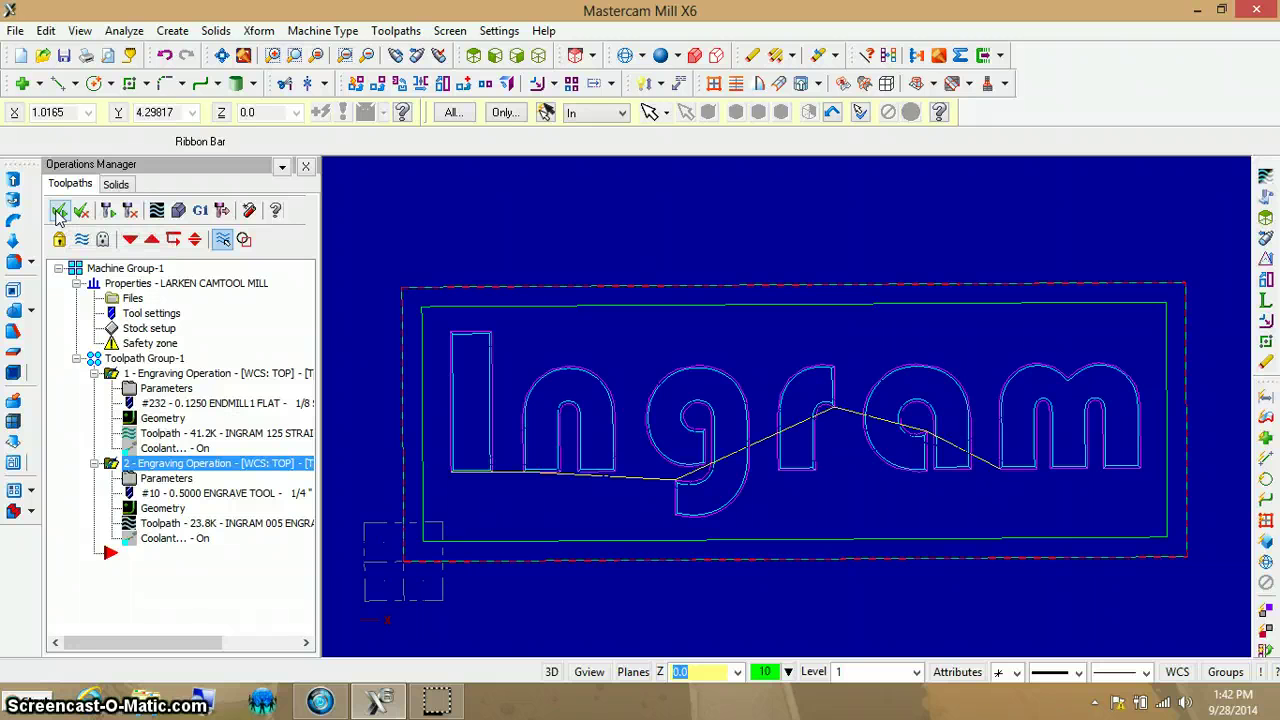
pyautogui.click(110, 466)
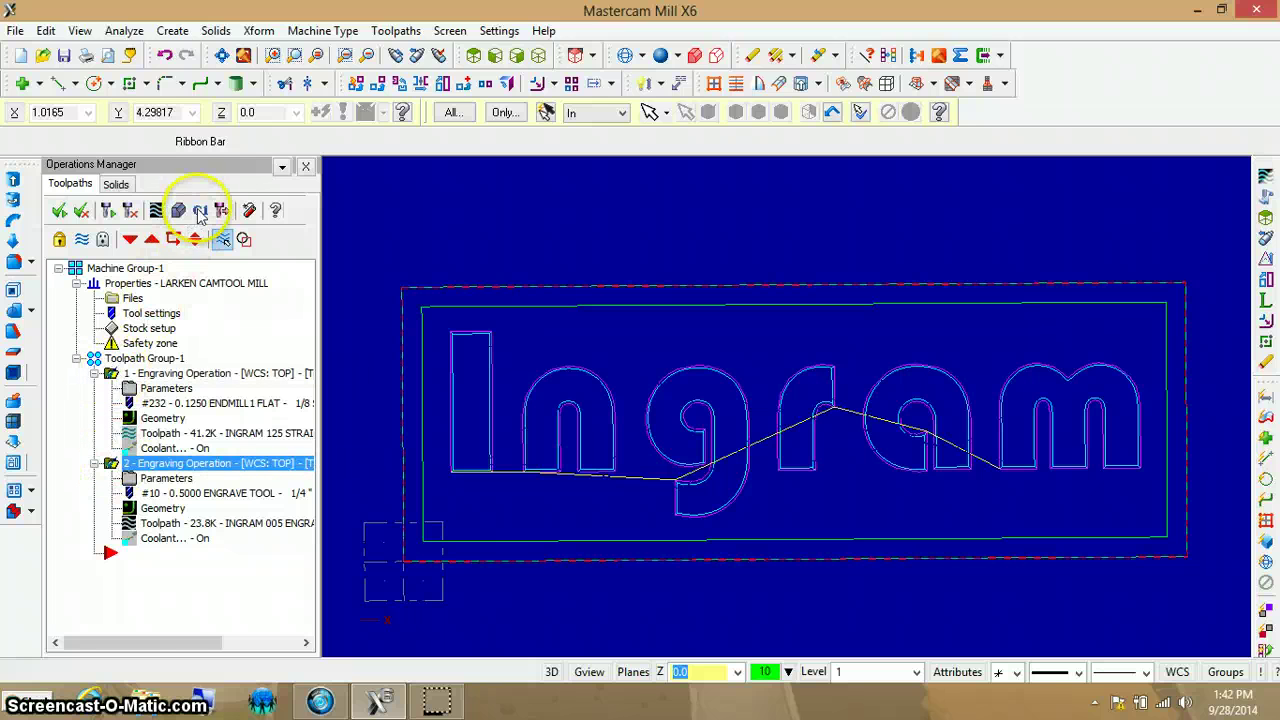
pyautogui.click(200, 213)
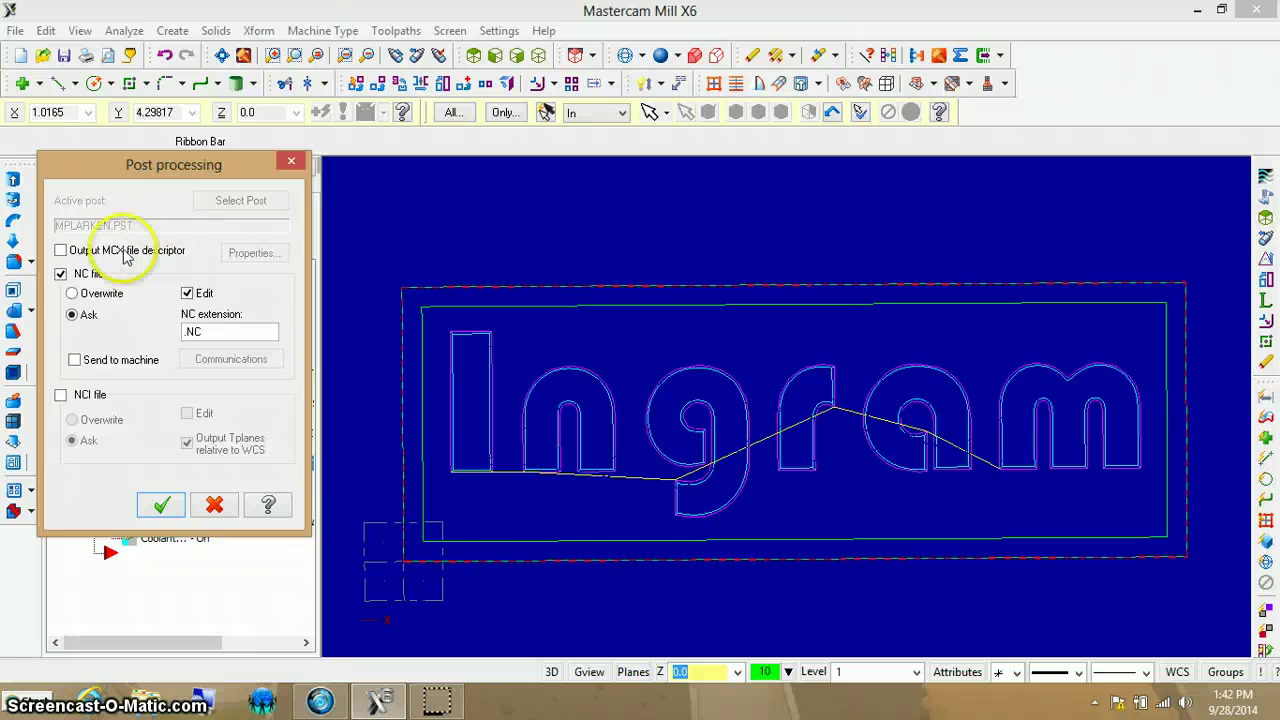
# Accept the post processing settings and save INGRAM 125 STRAIGHT BIT.NC to the Desktop
pyautogui.click(162, 506)
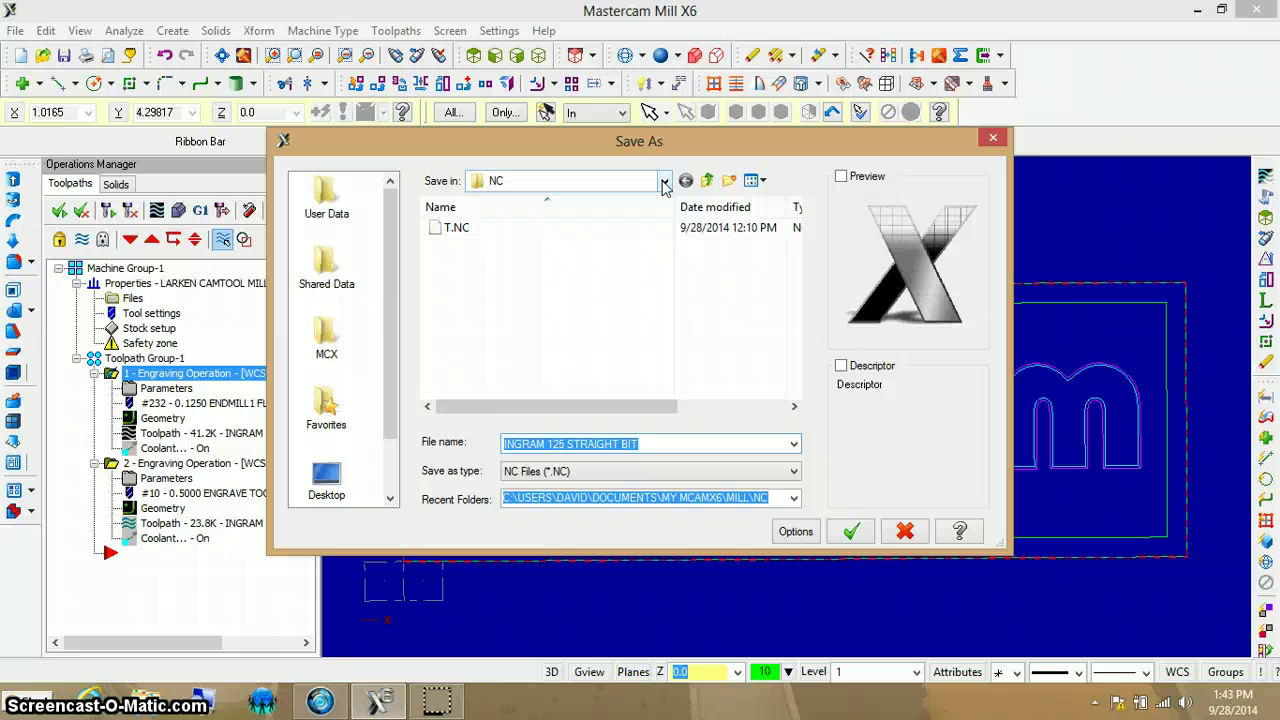
pyautogui.click(663, 184)
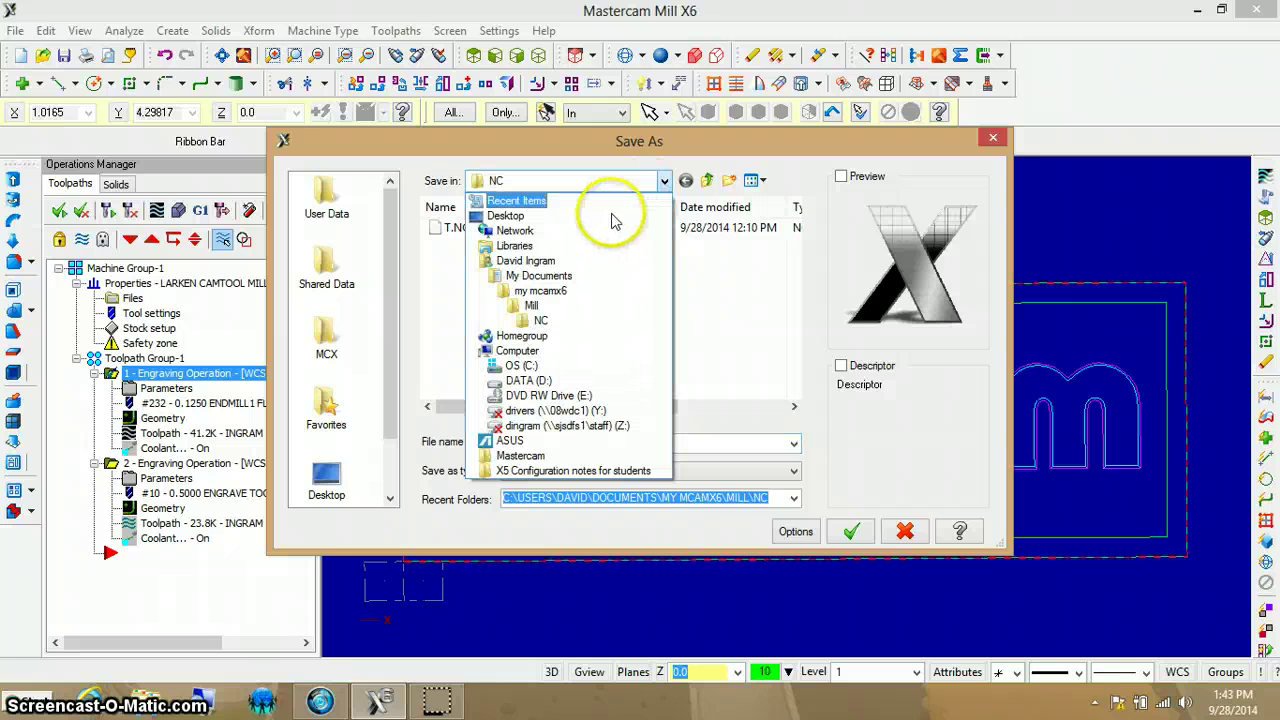
pyautogui.click(606, 212)
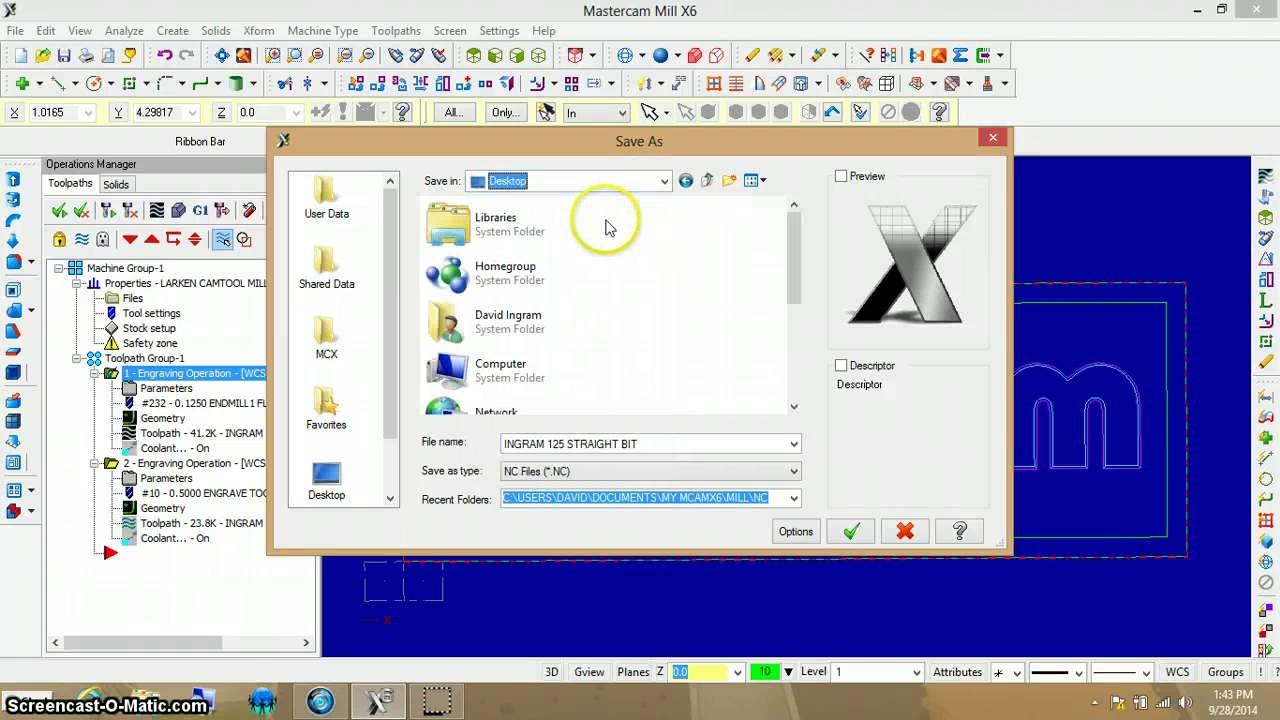
pyautogui.click(852, 535)
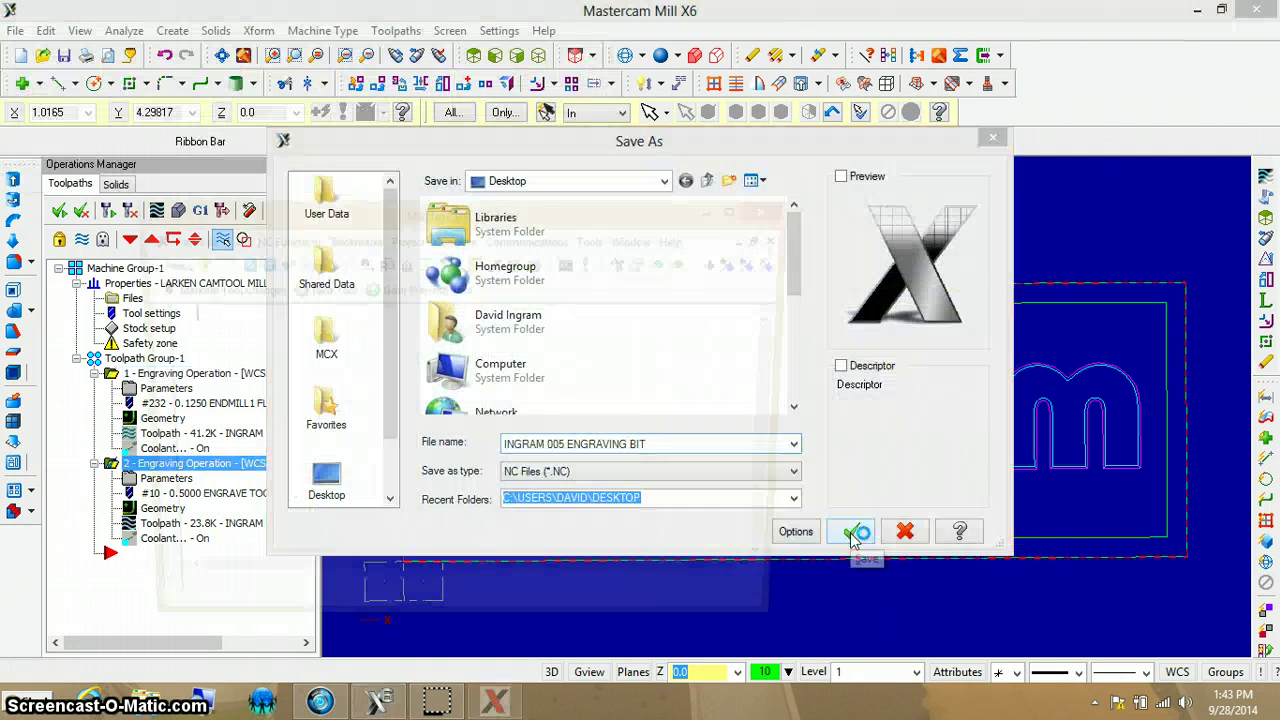
# Review the INGRAM 125 STRAIGHT BIT.NC G-code in Mastercam X Editor, scrolling down
pyautogui.click(852, 533)
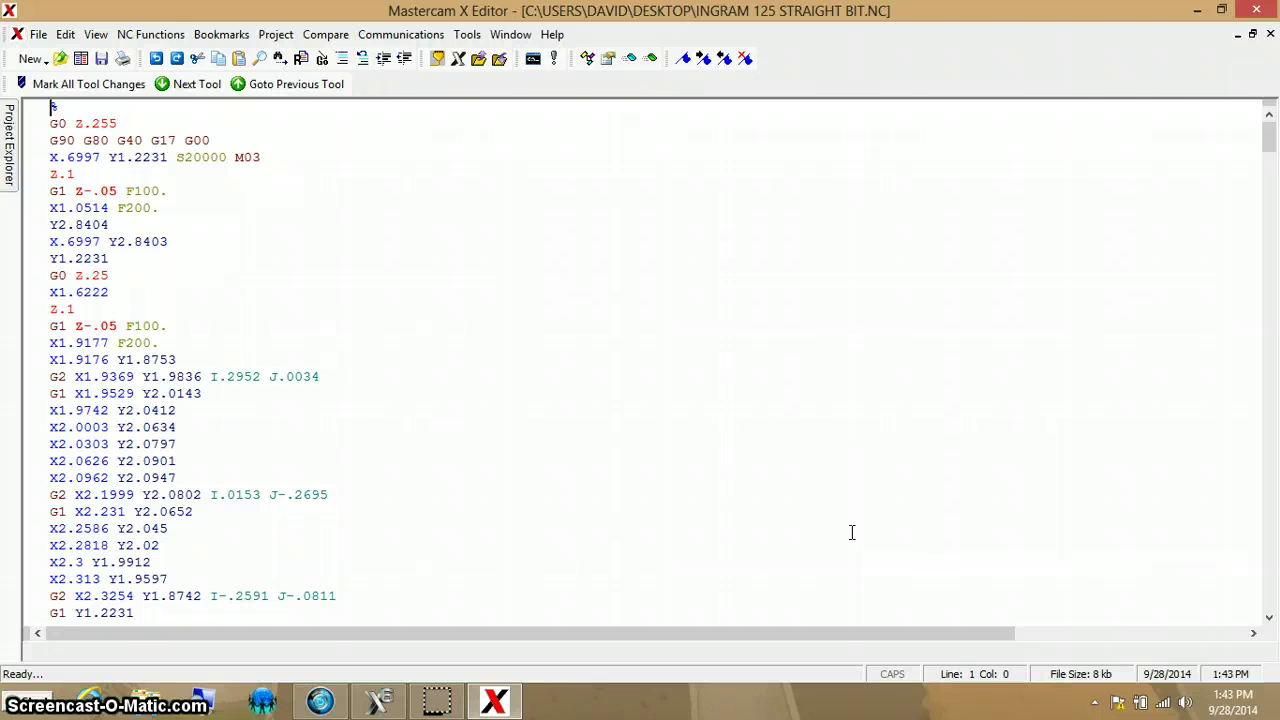
pyautogui.moveTo(1271, 140); pyautogui.dragTo(1241, 130)
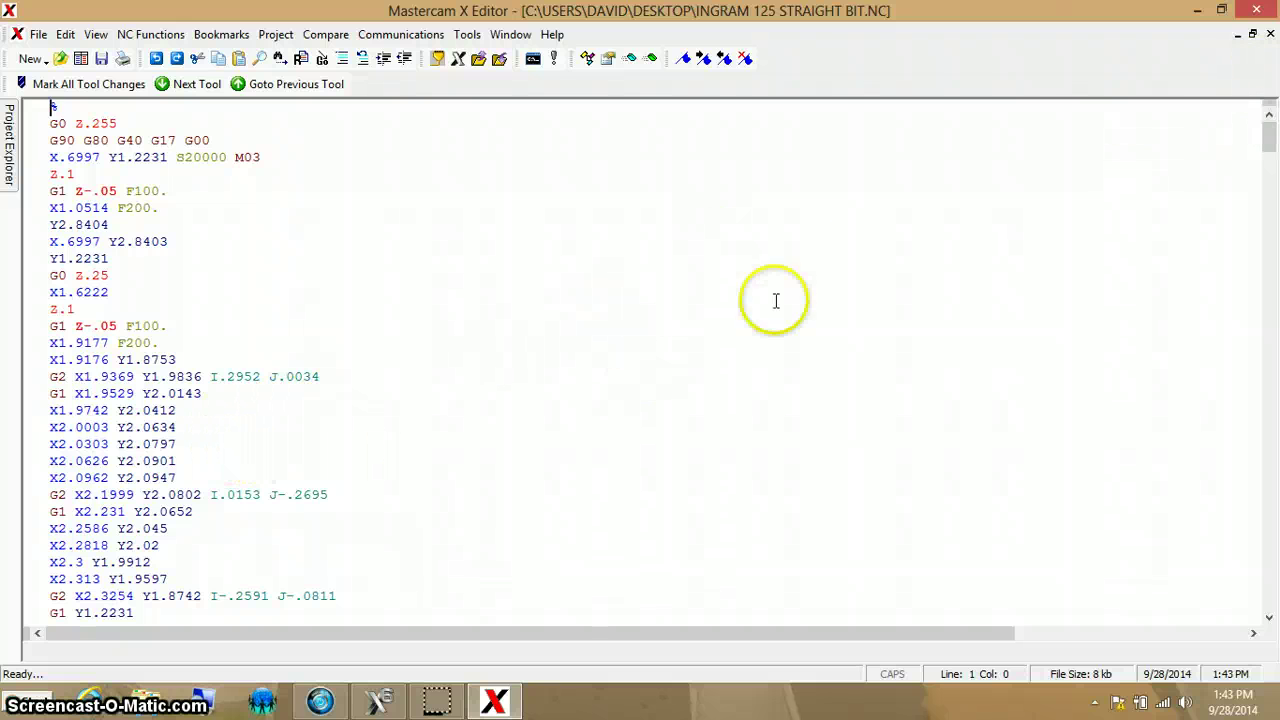
# Close the editor and save INGRAM 005 ENGRAVING BIT.NC to the Desktop
pyautogui.click(1258, 10)
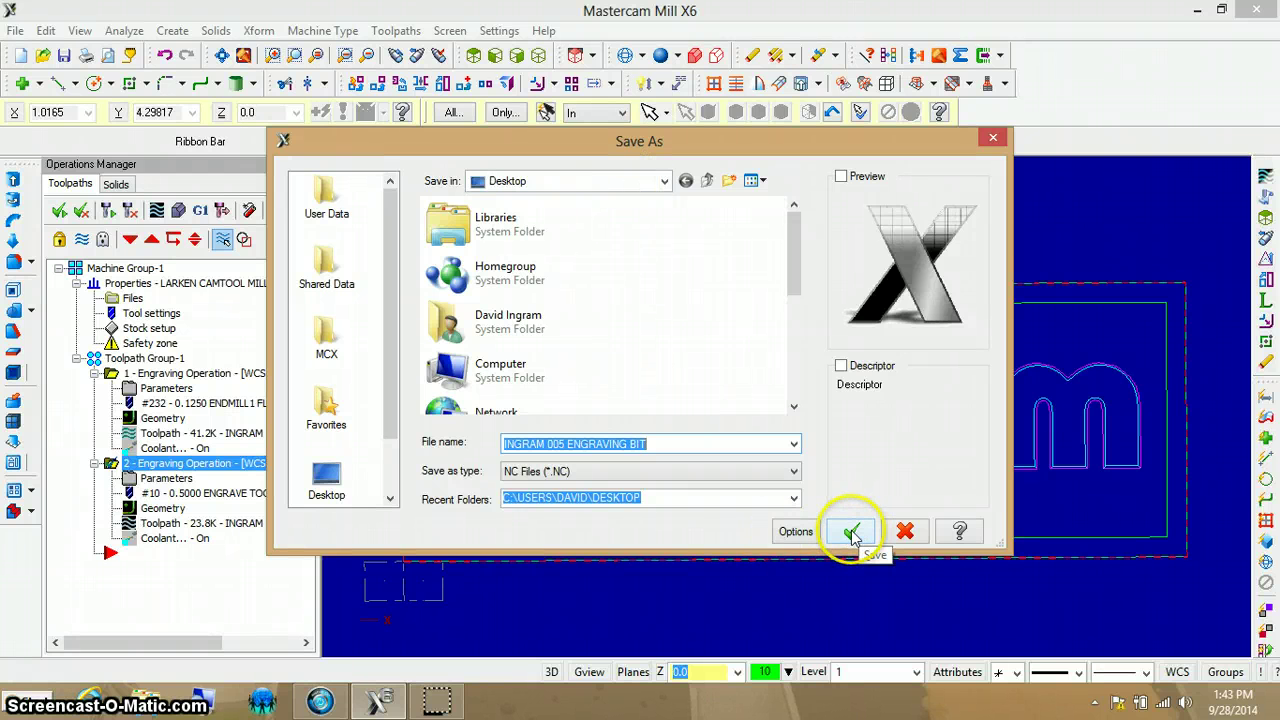
pyautogui.click(851, 533)
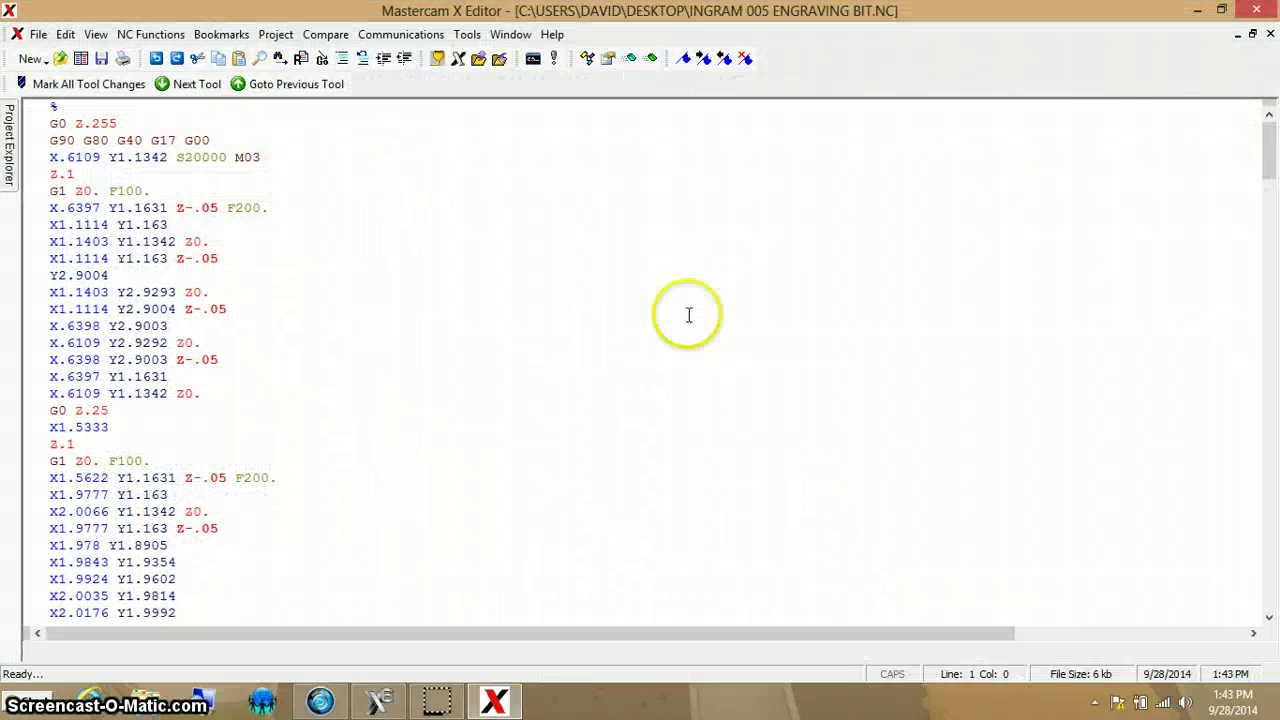
# Scroll through the INGRAM 005 ENGRAVING BIT G-code, then close Mastercam X Editor
pyautogui.moveTo(1267, 150)
pyautogui.mouseDown()
pyautogui.moveTo(1266, 277)
pyautogui.moveTo(1227, 558)
pyautogui.moveTo(1266, 125)
pyautogui.mouseUp()
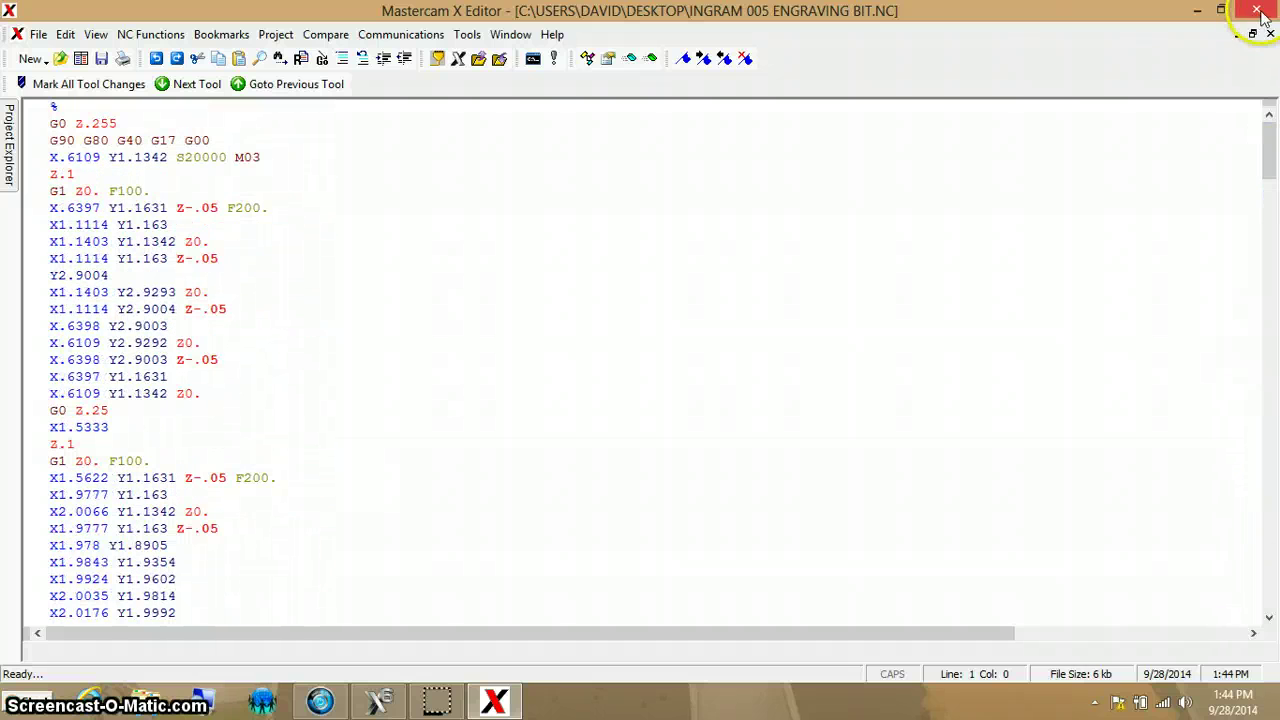
pyautogui.click(1260, 10)
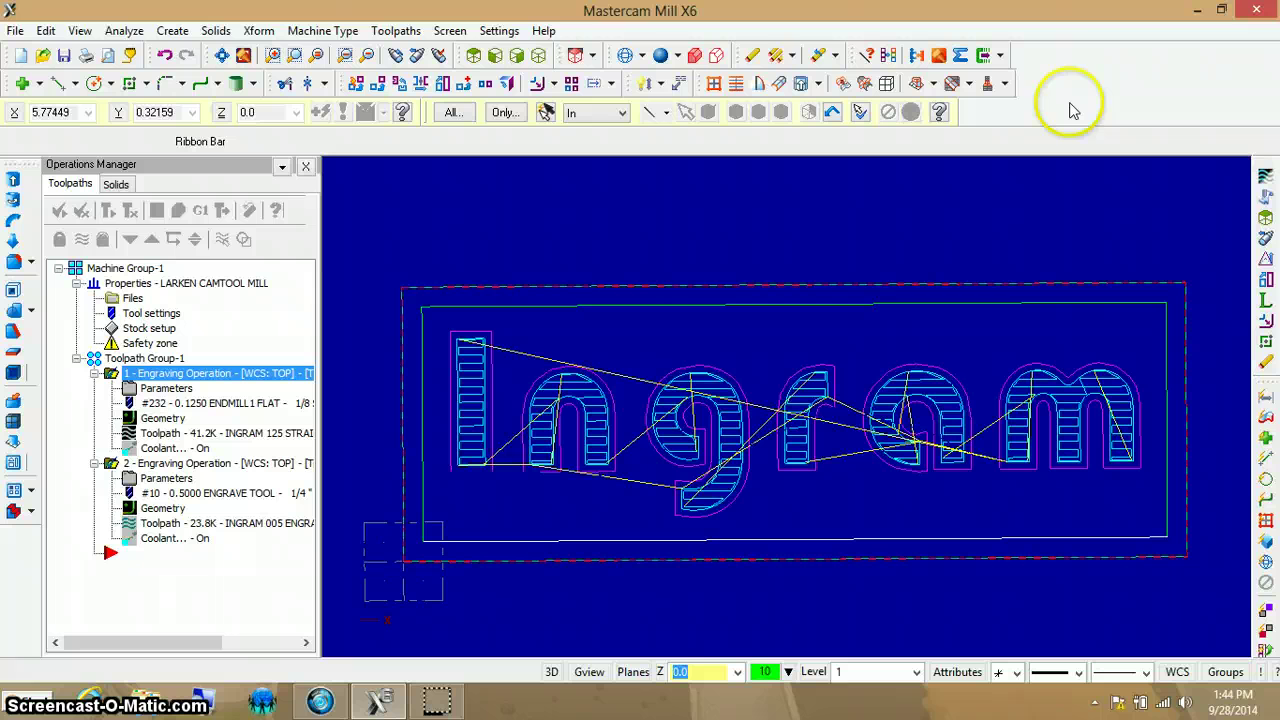